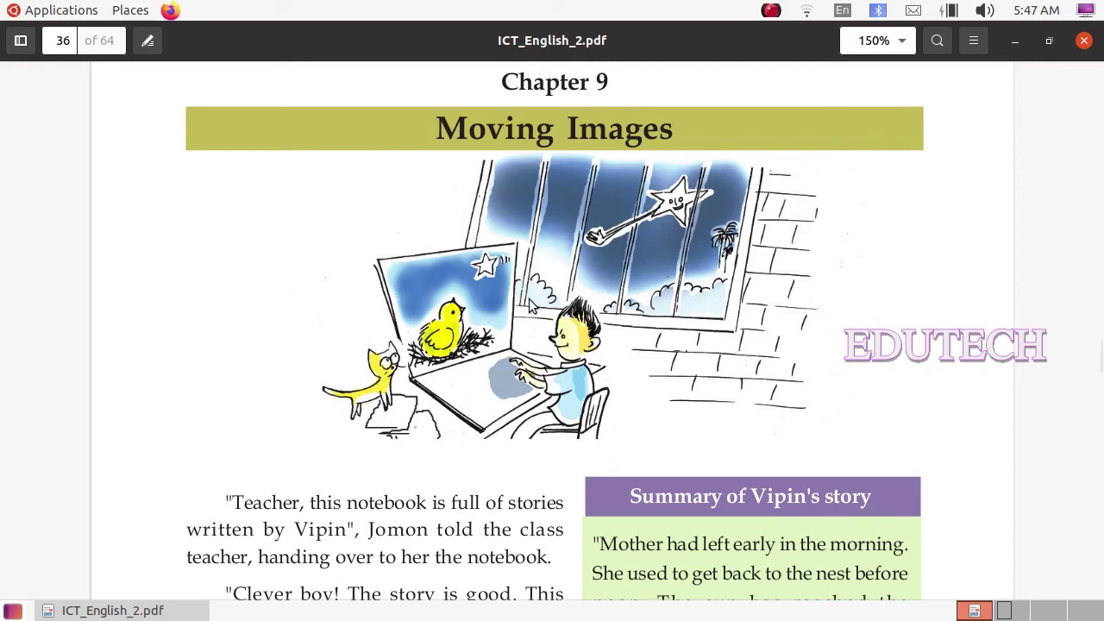
Read the Animation box in Chapter 9 "Moving Images", highlighting the definition of animation and the names of the animation programs.
scroll(531, 306, "down", 10)
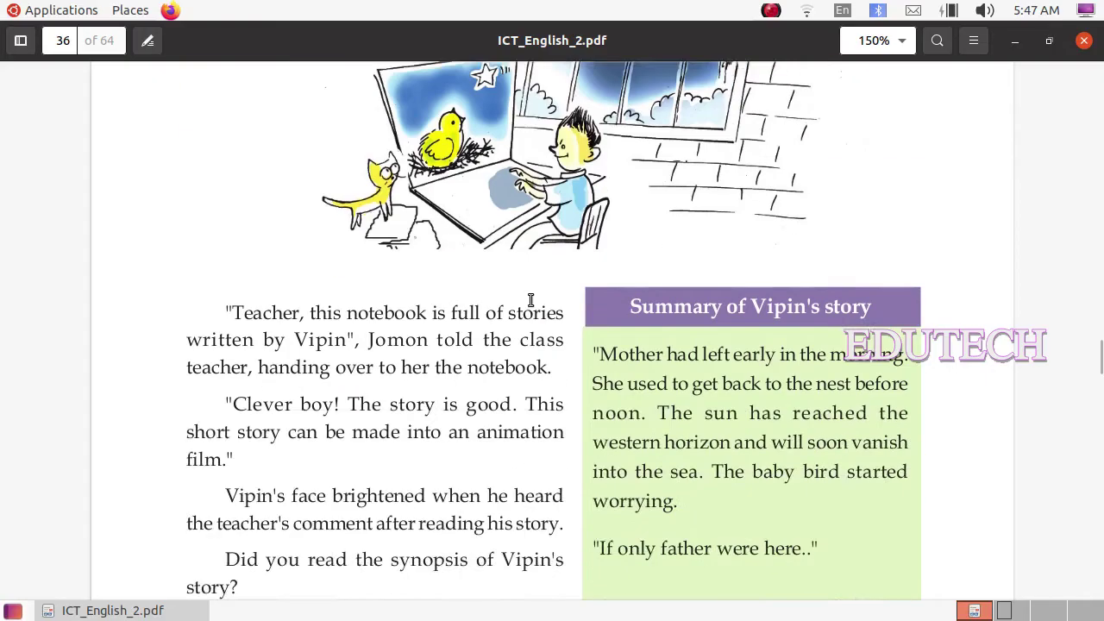
scroll(531, 298, "down", 12)
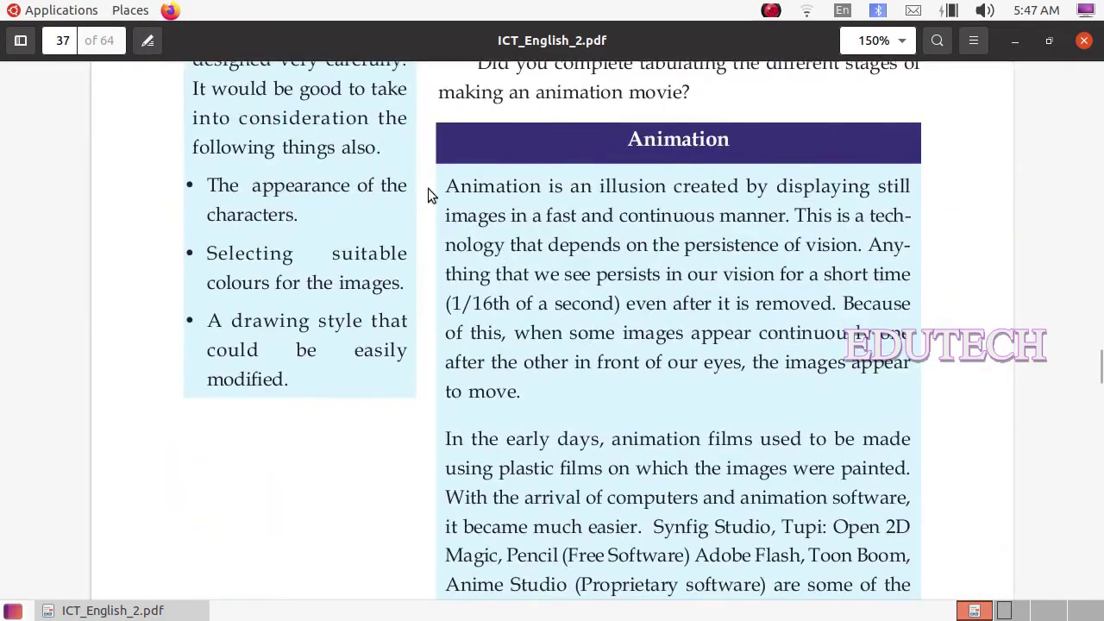
left_click_drag(448, 189, 797, 215)
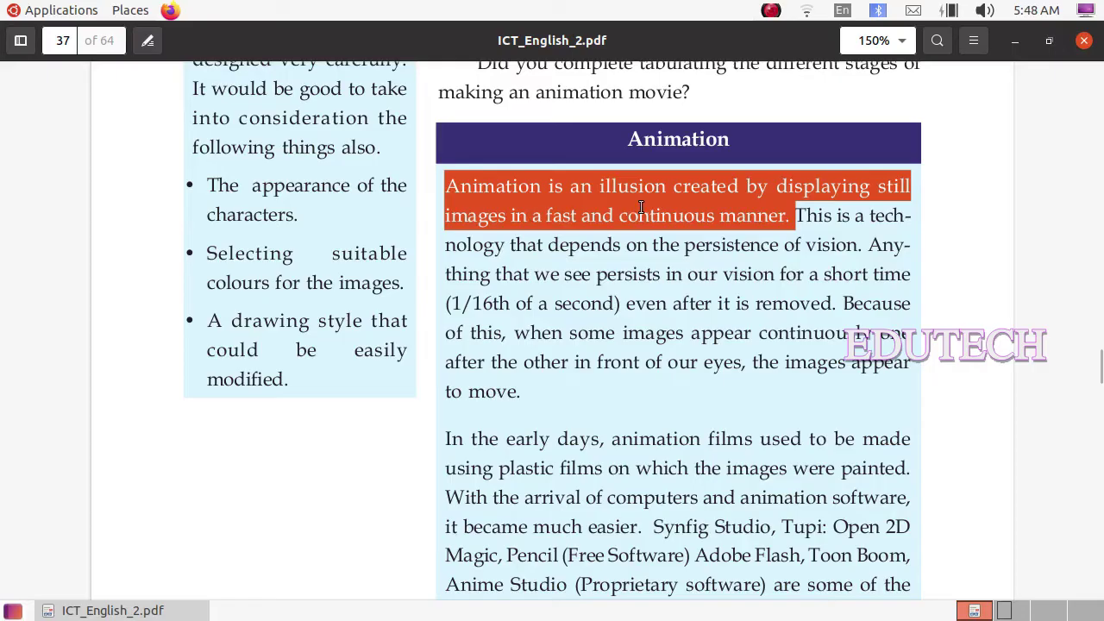
left_click_drag(788, 213, 867, 245)
left_click(852, 247)
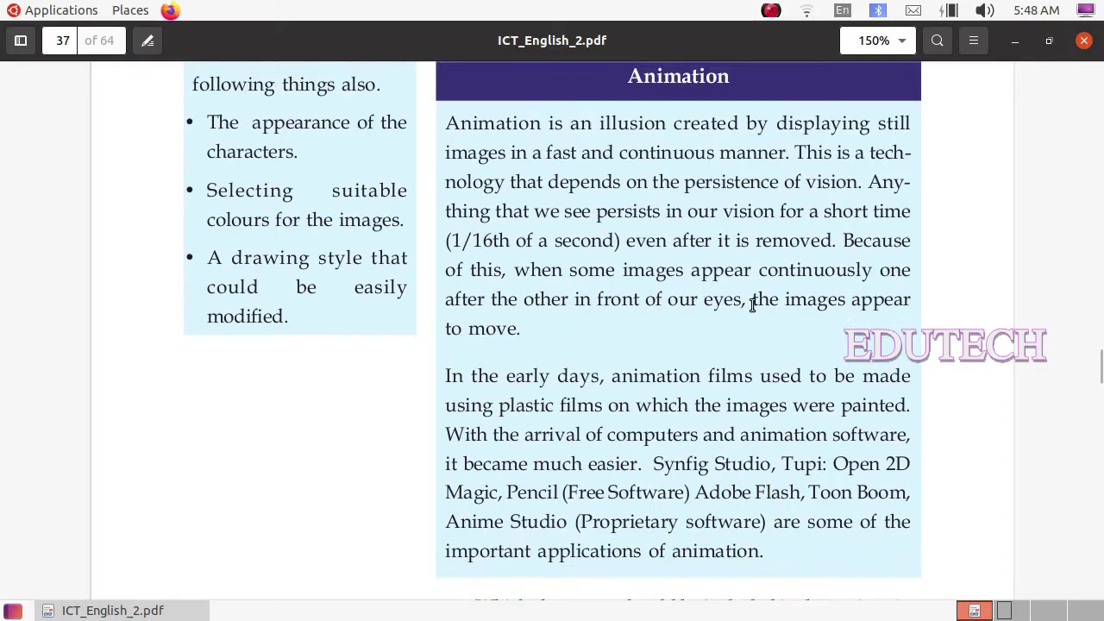
scroll(750, 302, "down", 1)
mouse_move(652, 465)
left_mouse_down()
mouse_move(911, 466)
mouse_move(502, 493)
mouse_move(617, 497)
left_mouse_up()
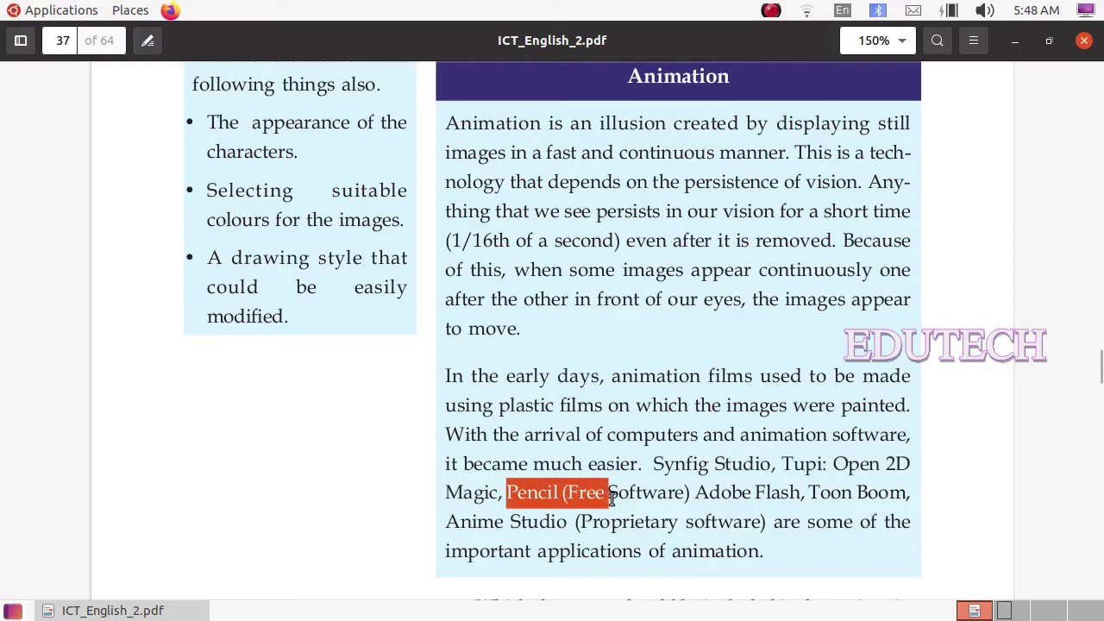
left_click_drag(695, 495, 922, 509)
left_click_drag(446, 524, 561, 532)
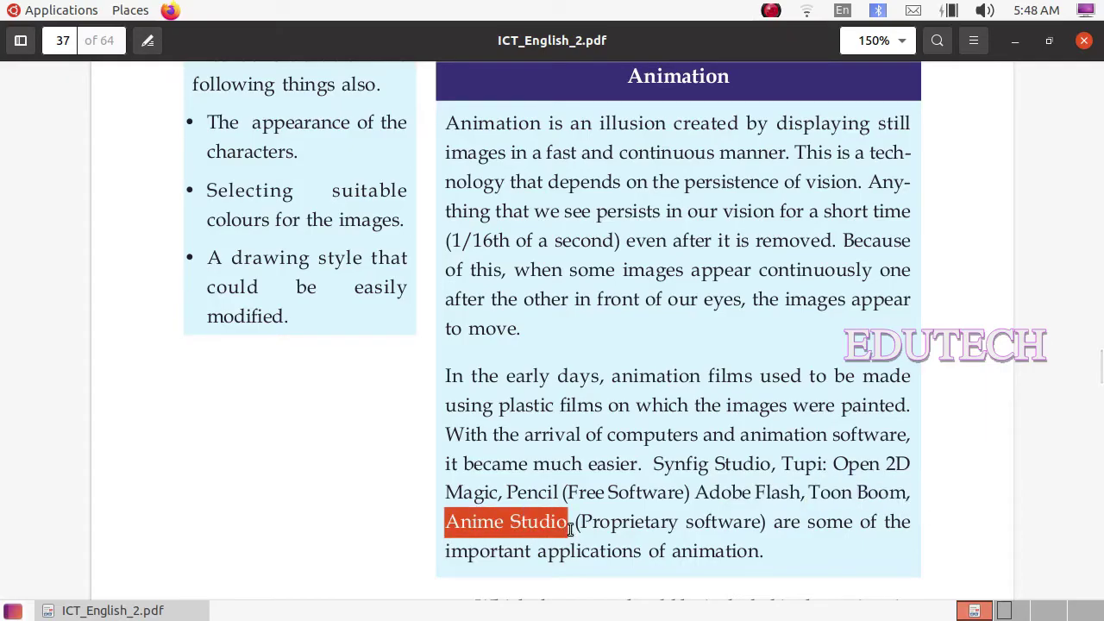
Review the Activity 9.2 sample storyboard table, from the Stellar movements scene to the Sunrise scene.
scroll(570, 528, "down", 10)
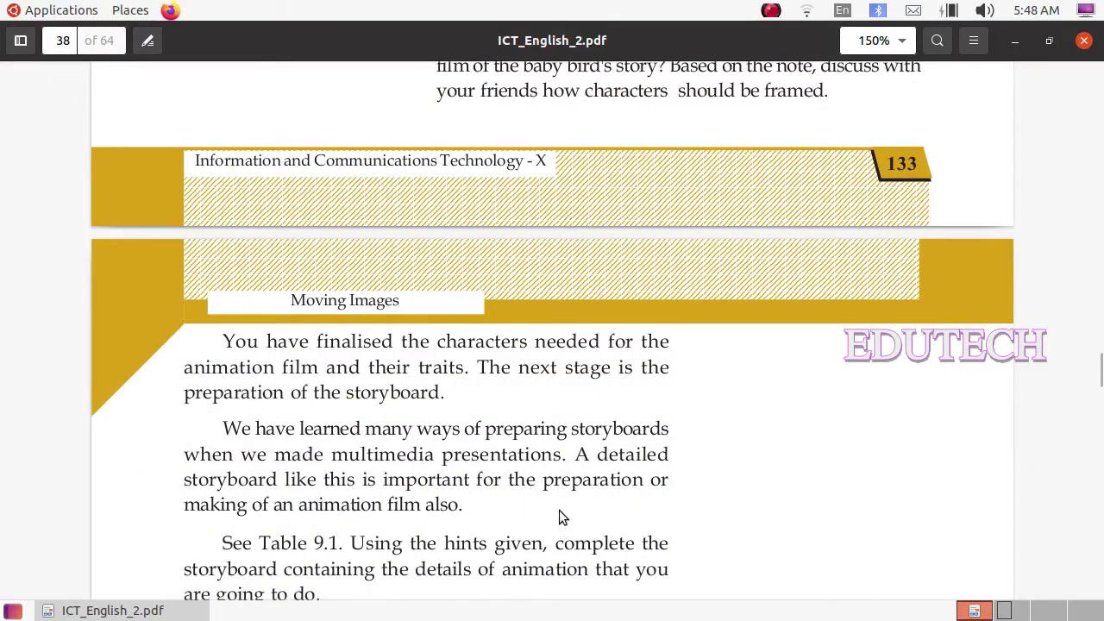
scroll(542, 496, "down", 3)
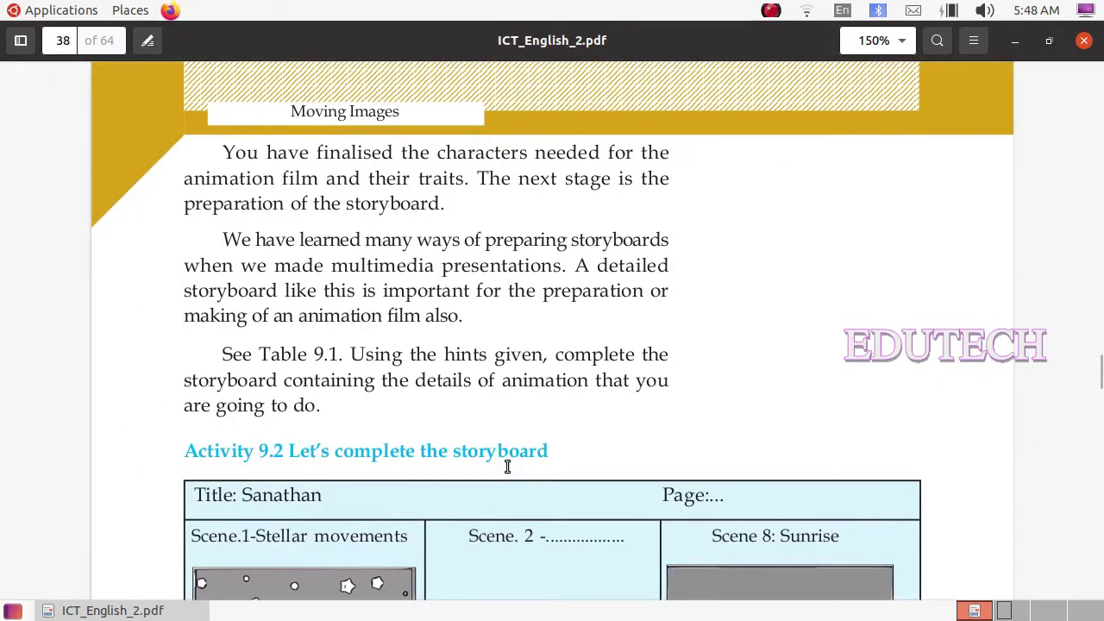
scroll(508, 467, "down", 5)
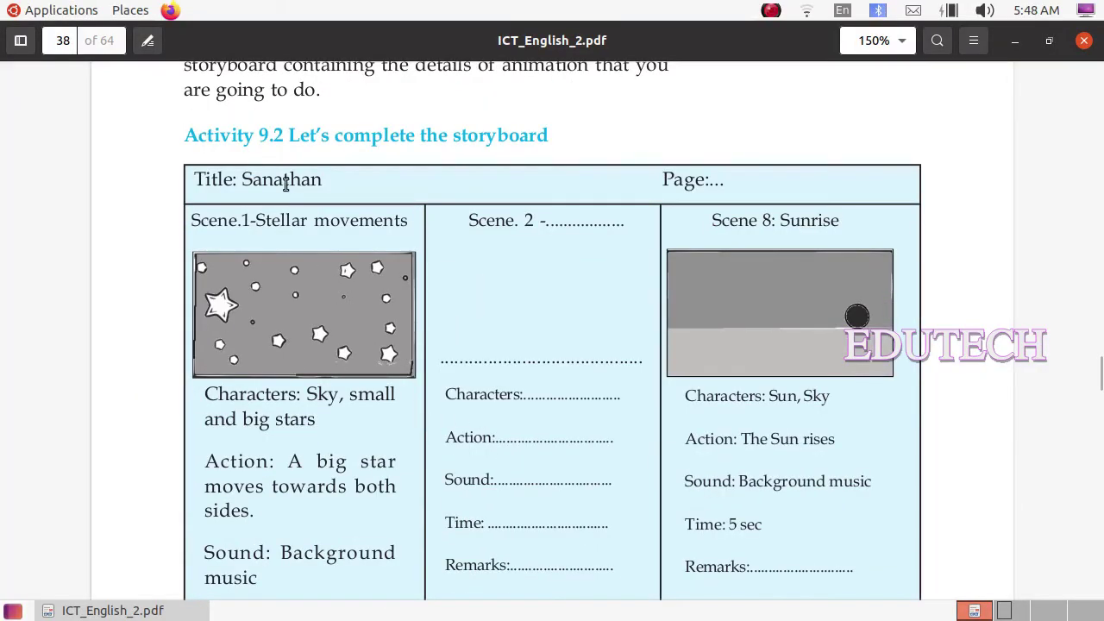
scroll(352, 231, "down", 1)
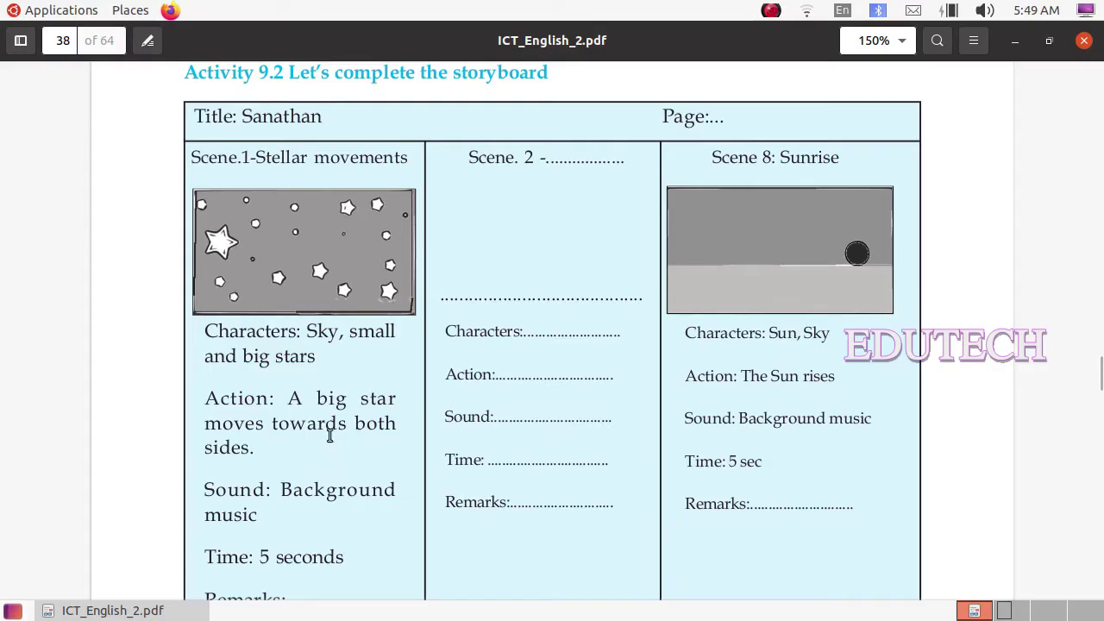
scroll(323, 428, "down", 3)
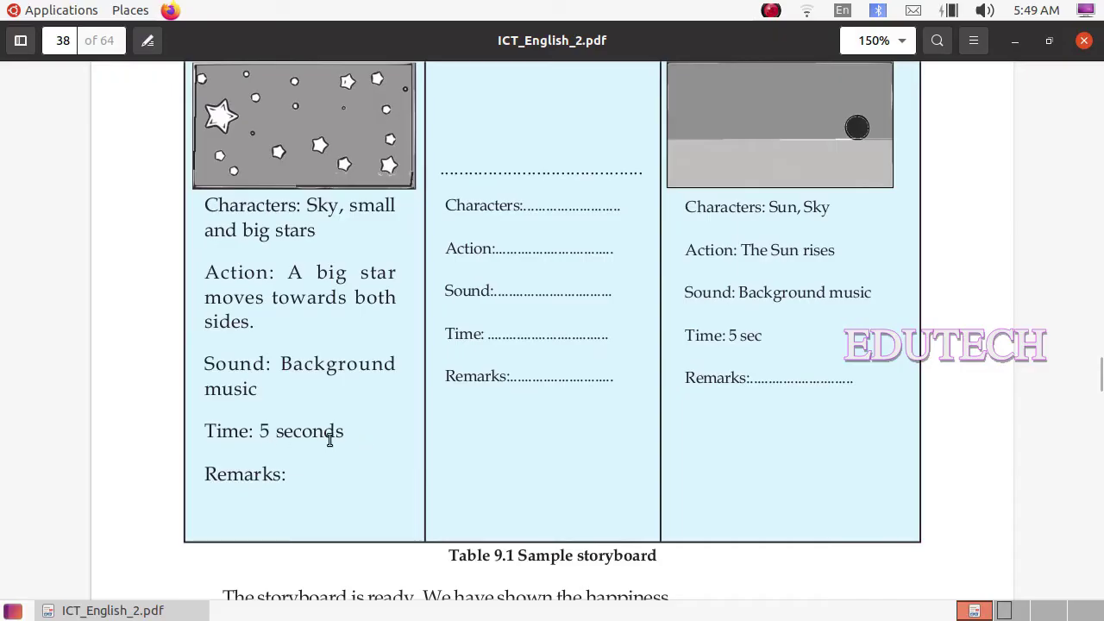
scroll(372, 451, "down", 2)
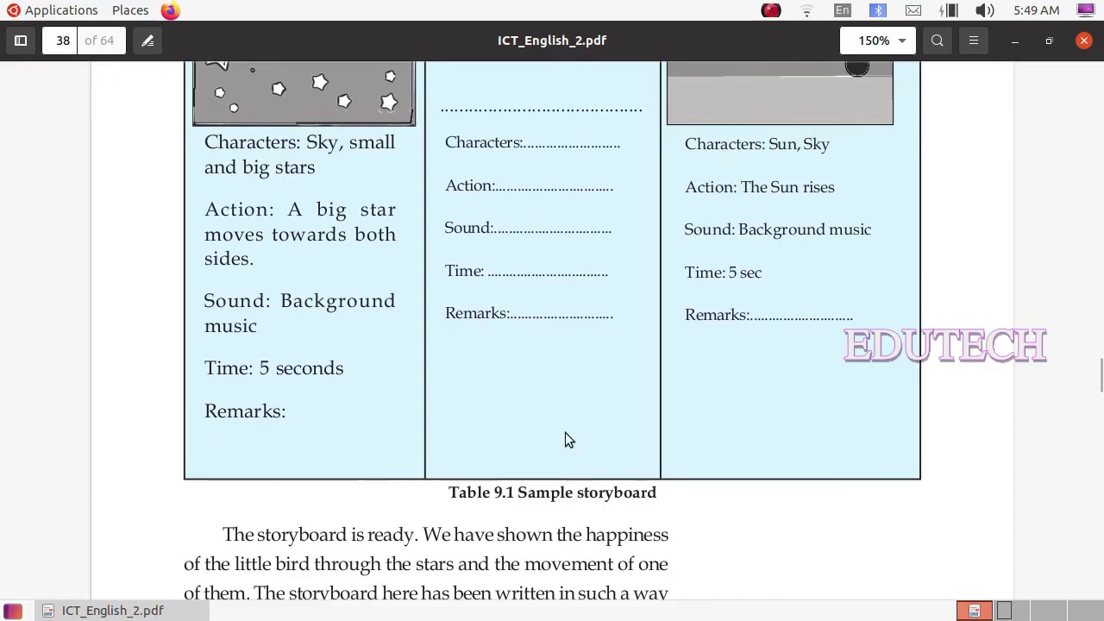
Read the Synfig Studio introduction on page 39, highlighting the software's title and its creator's name.
scroll(621, 414, "down", 10)
scroll(623, 414, "down", 6)
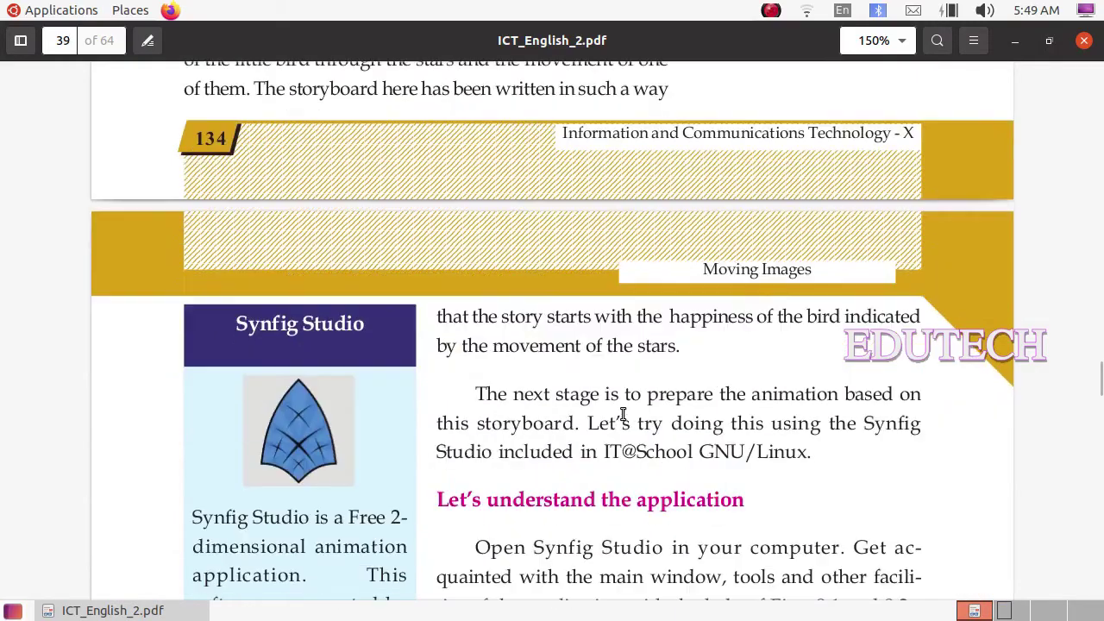
scroll(621, 414, "down", 6)
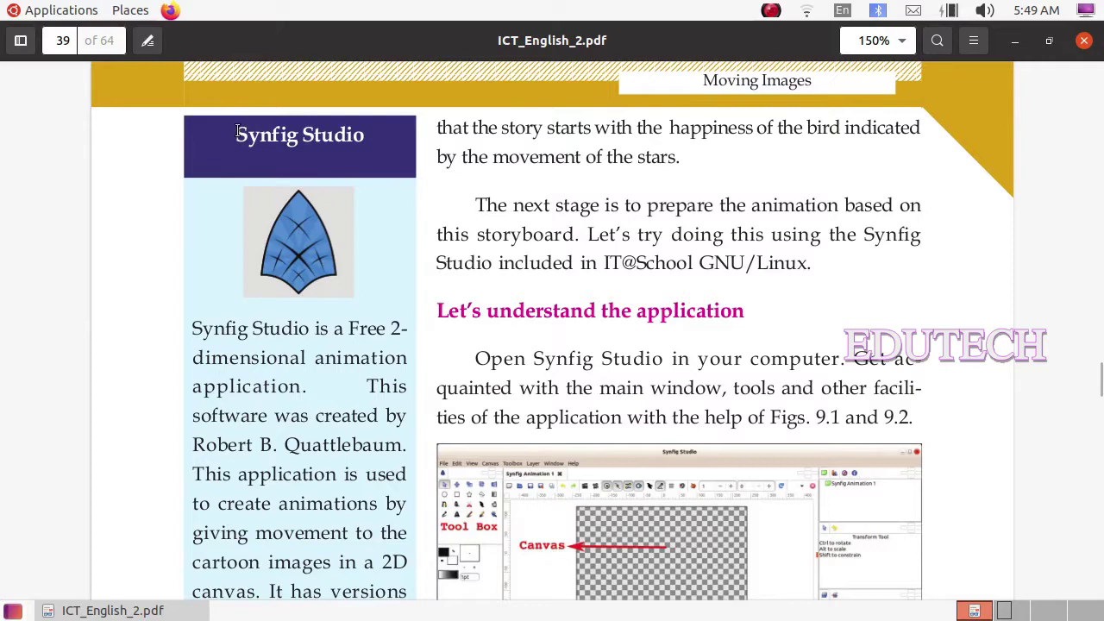
left_click_drag(238, 131, 369, 138)
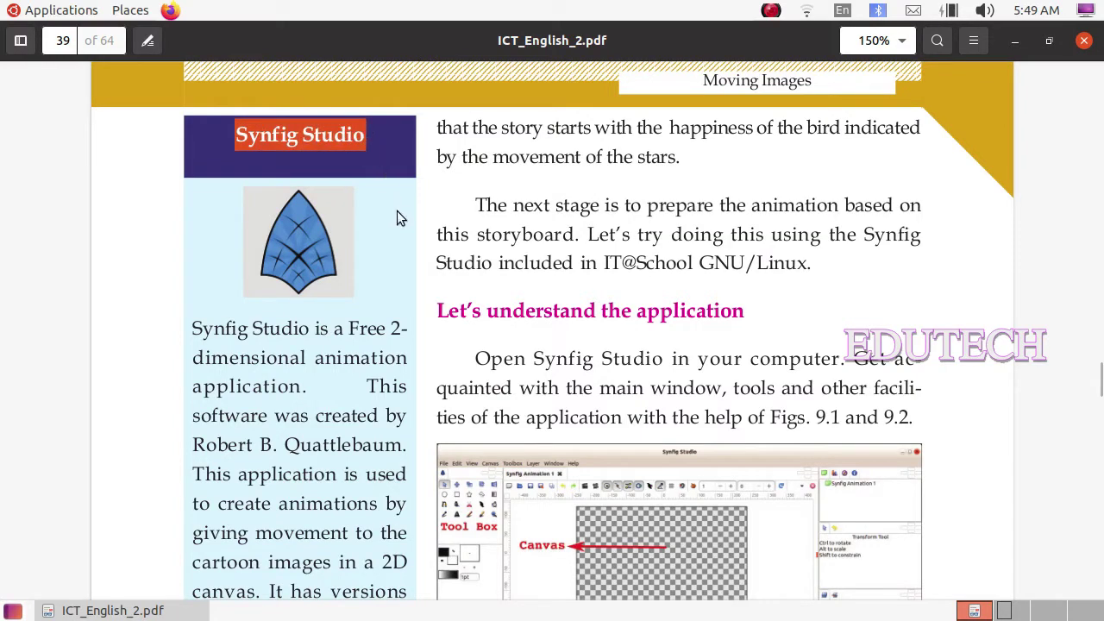
scroll(398, 224, "down", 4)
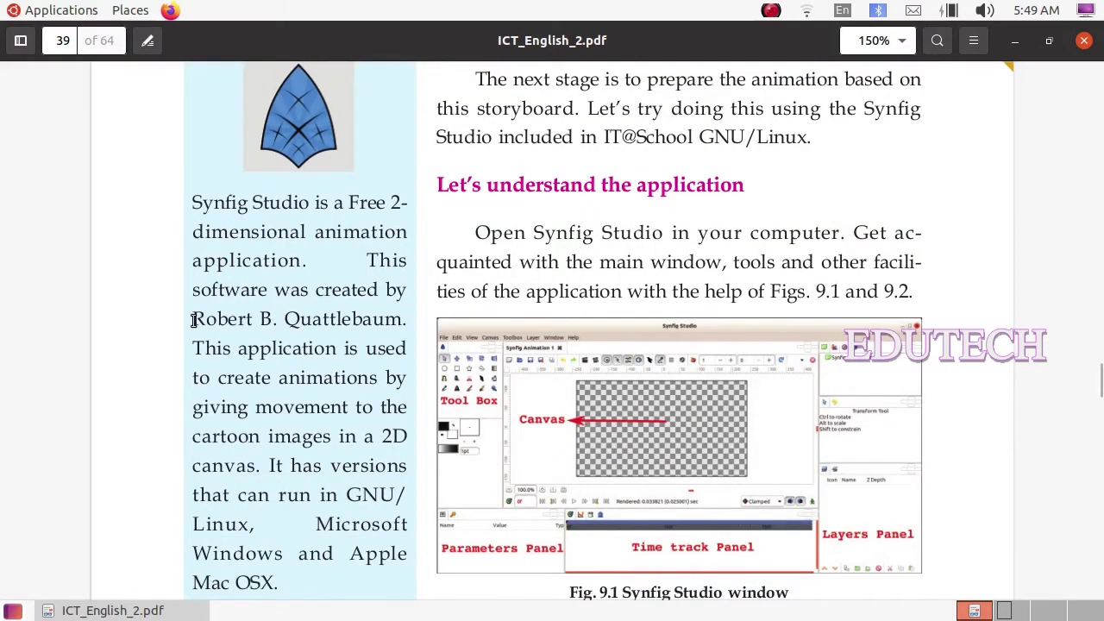
left_click_drag(193, 321, 401, 329)
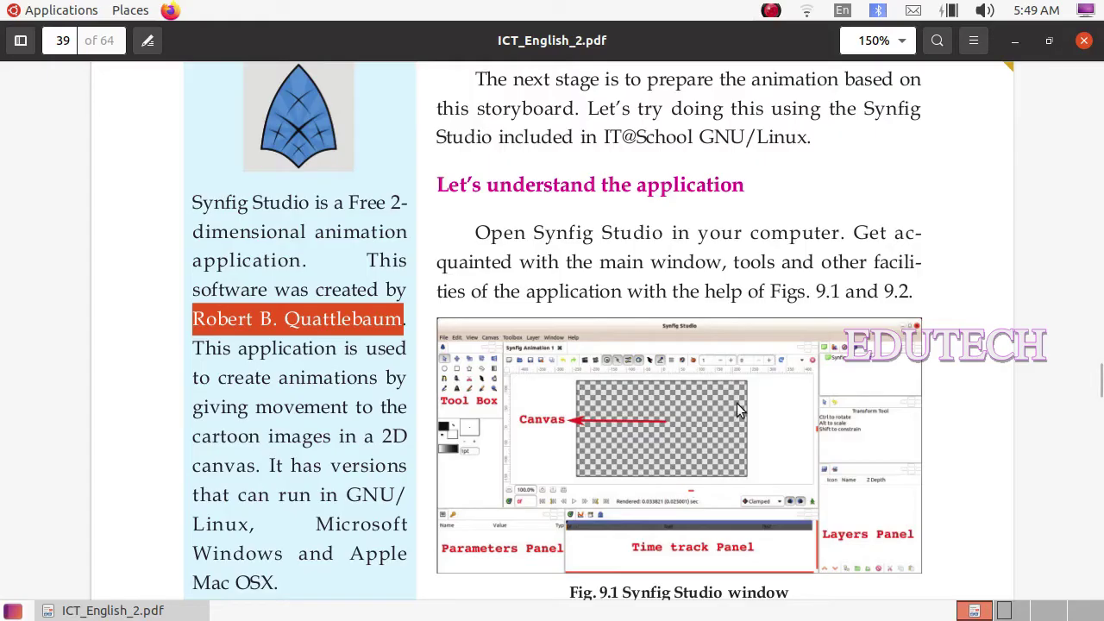
Minimize the PDF, launch Synfig Studio from the graphics applications, and fit the whole canvas in view.
left_click(1015, 40)
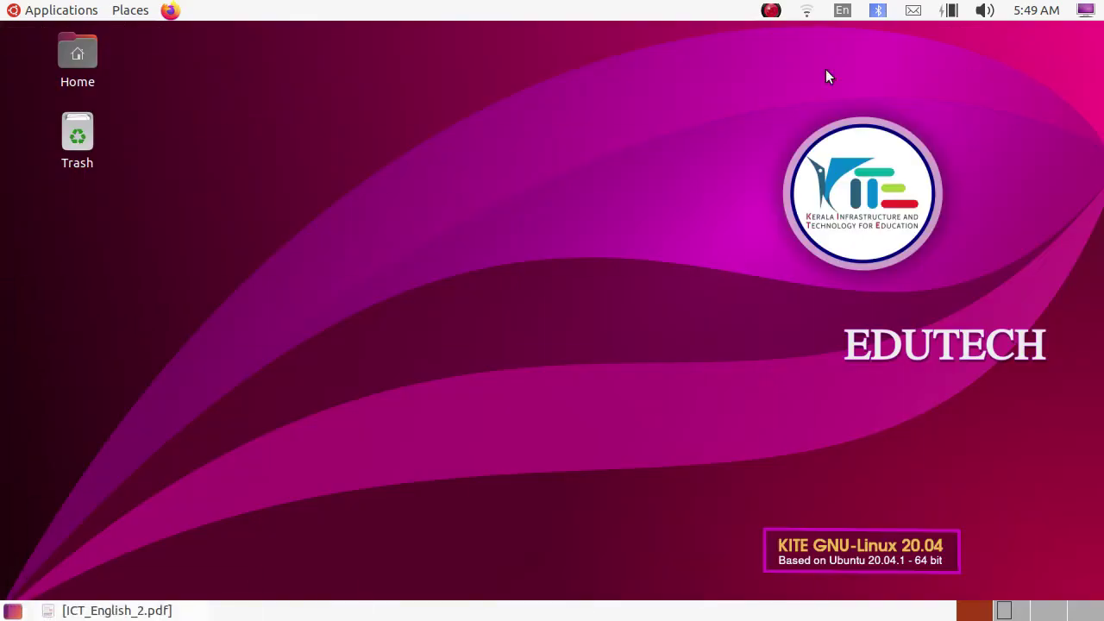
left_click(67, 15)
mouse_move(73, 138)
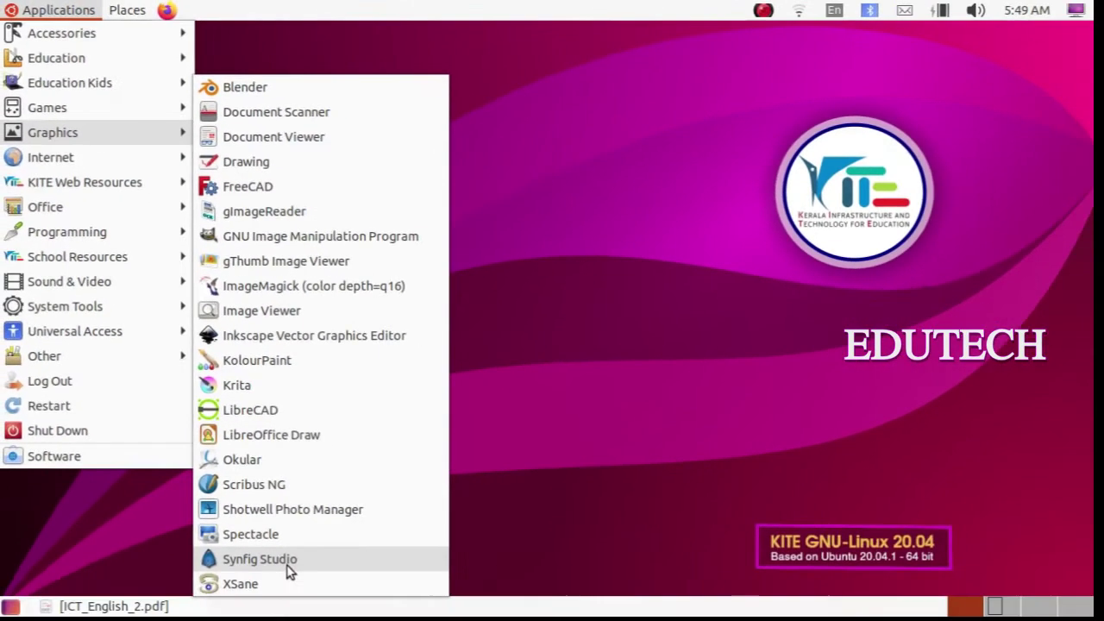
left_click(285, 561)
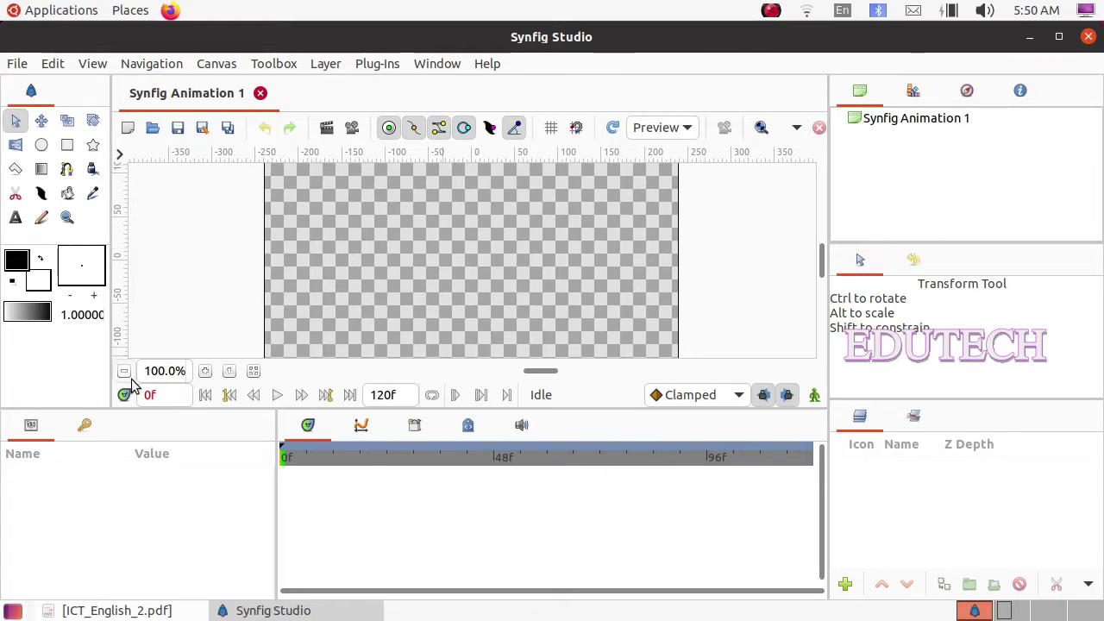
left_click(254, 373)
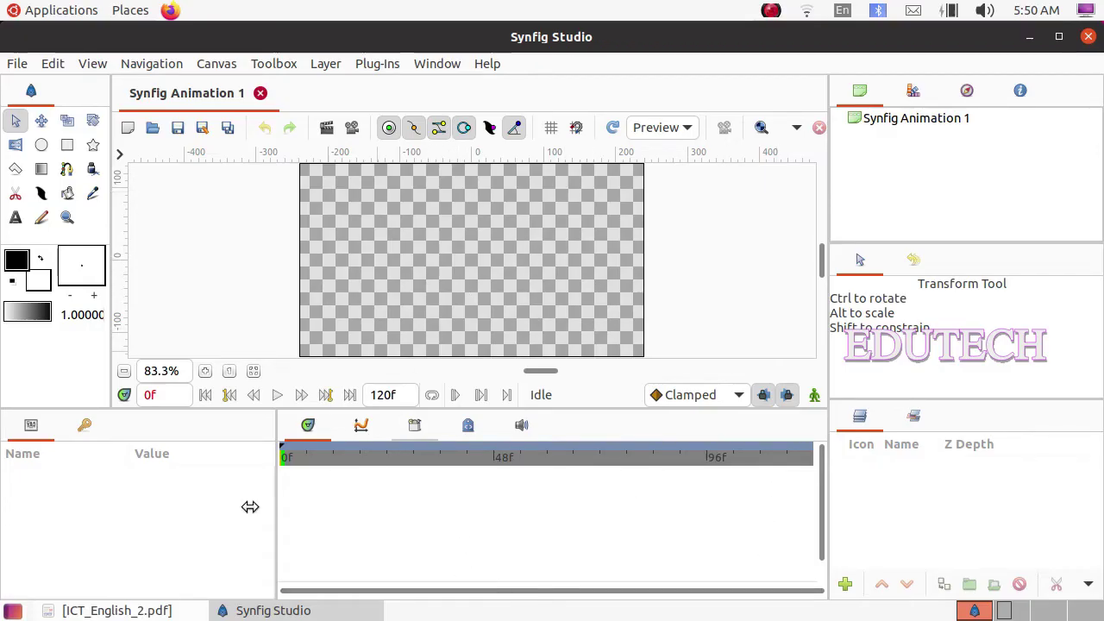
Switch to ICT_English_2.pdf and study the Activity 9.3 tools table, comparing it with the toolbox in Synfig Studio.
left_click(108, 610)
scroll(402, 504, "down", 2)
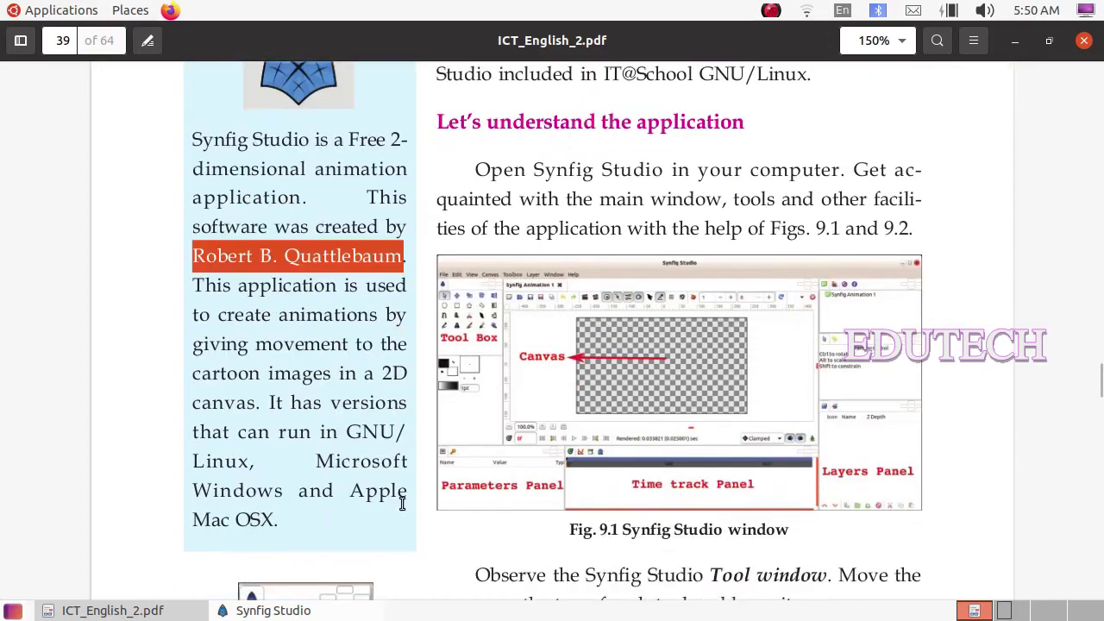
scroll(402, 504, "down", 15)
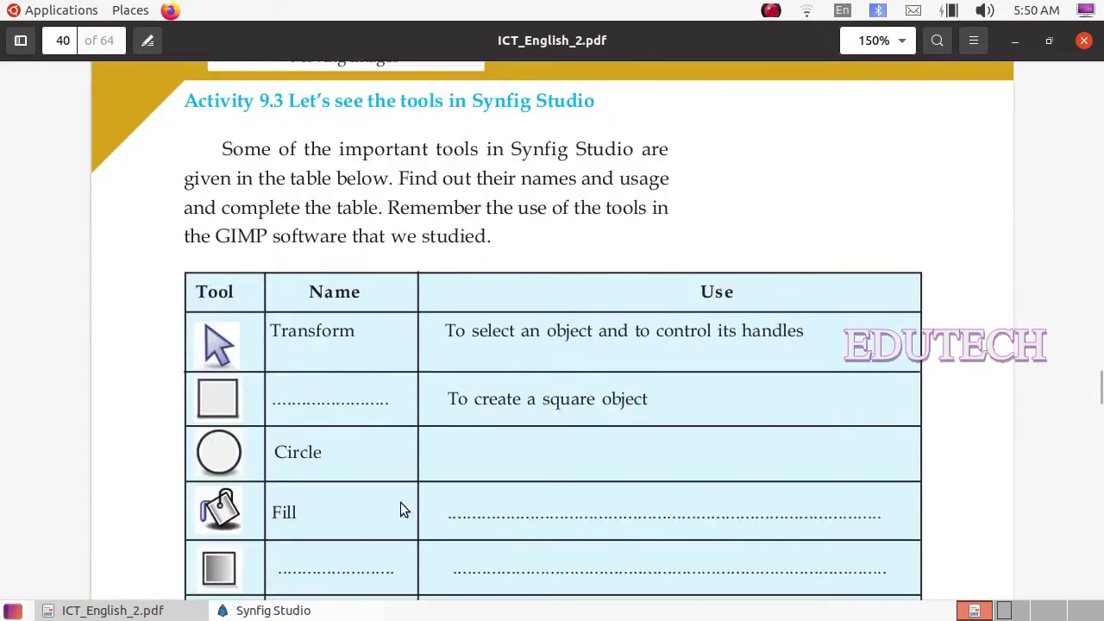
scroll(628, 421, "down", 5)
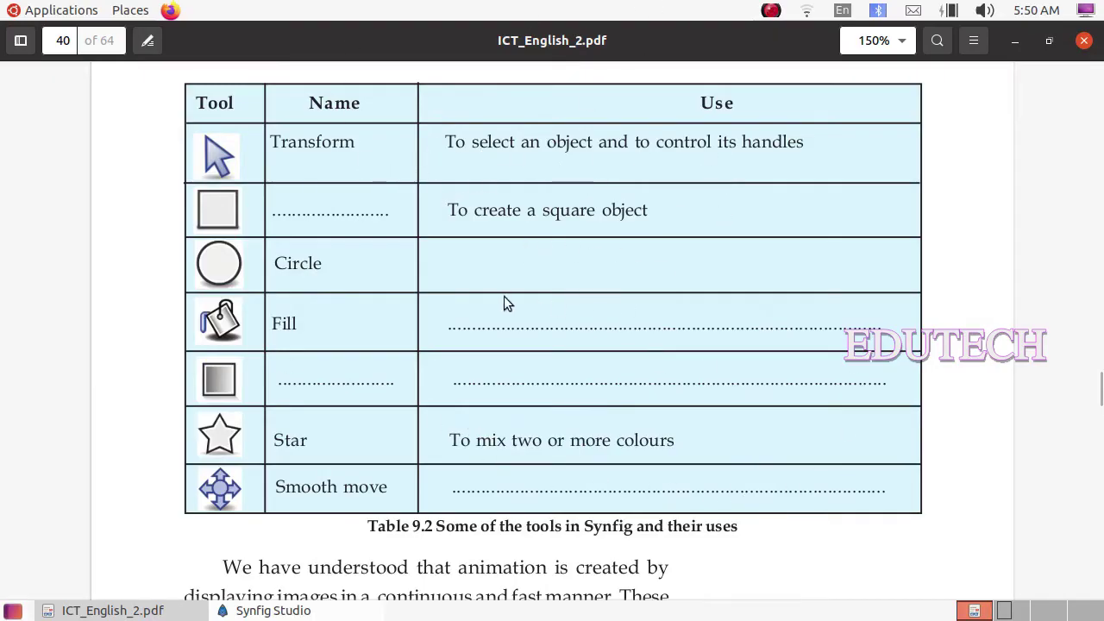
left_click(298, 616)
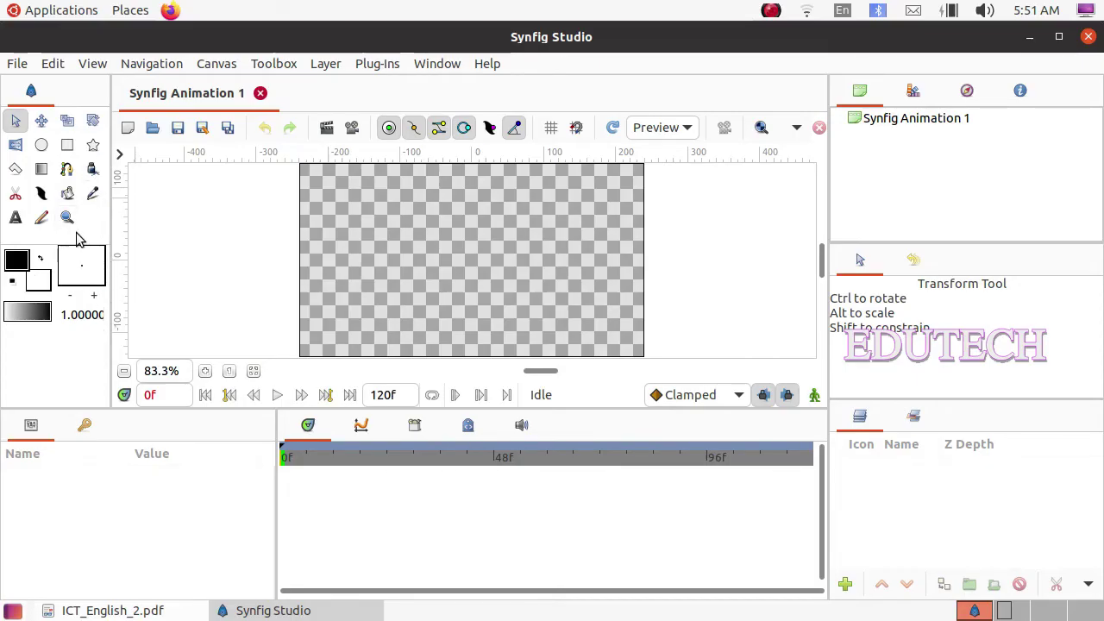
left_click(112, 611)
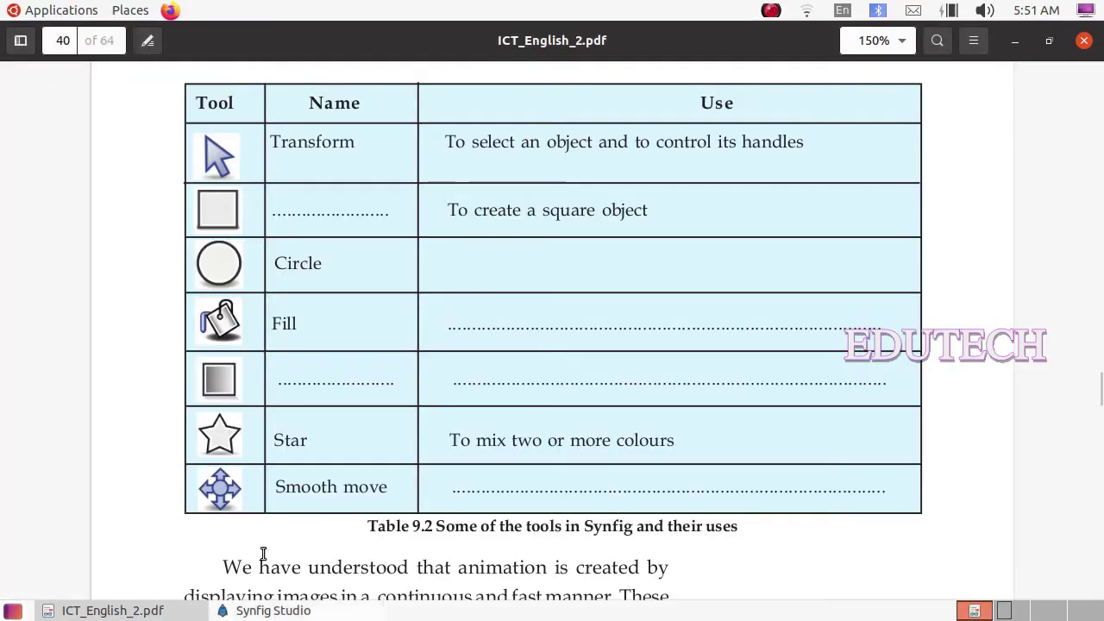
Read from the time settings to the sky and stars figure (Fig. 9.5), highlighting the sentence about the moving big star.
scroll(263, 553, "down", 12)
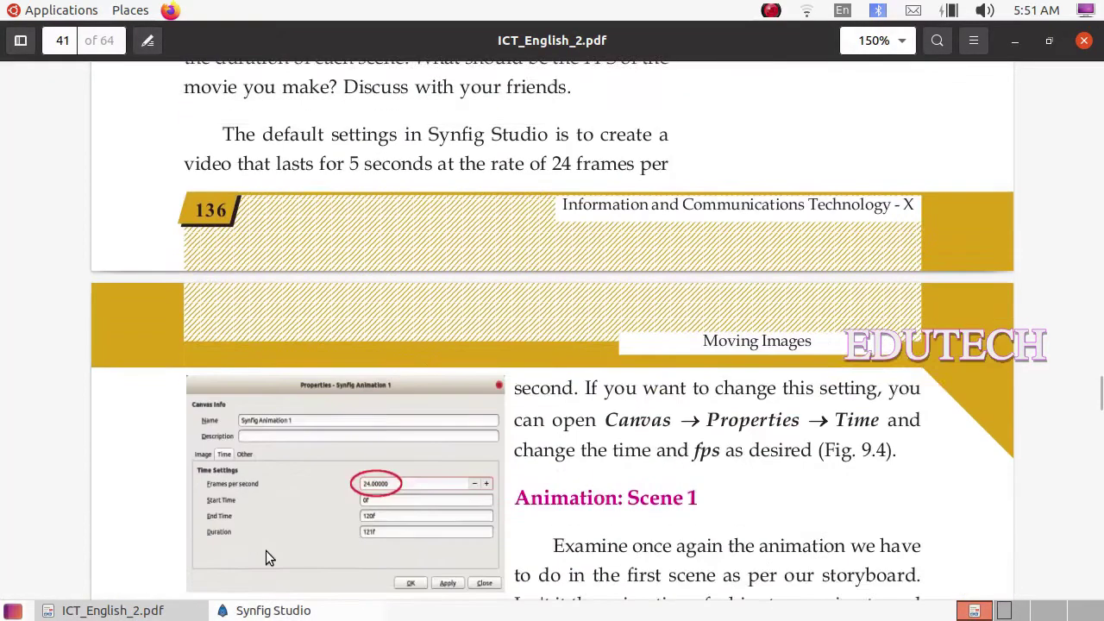
scroll(267, 557, "down", 4)
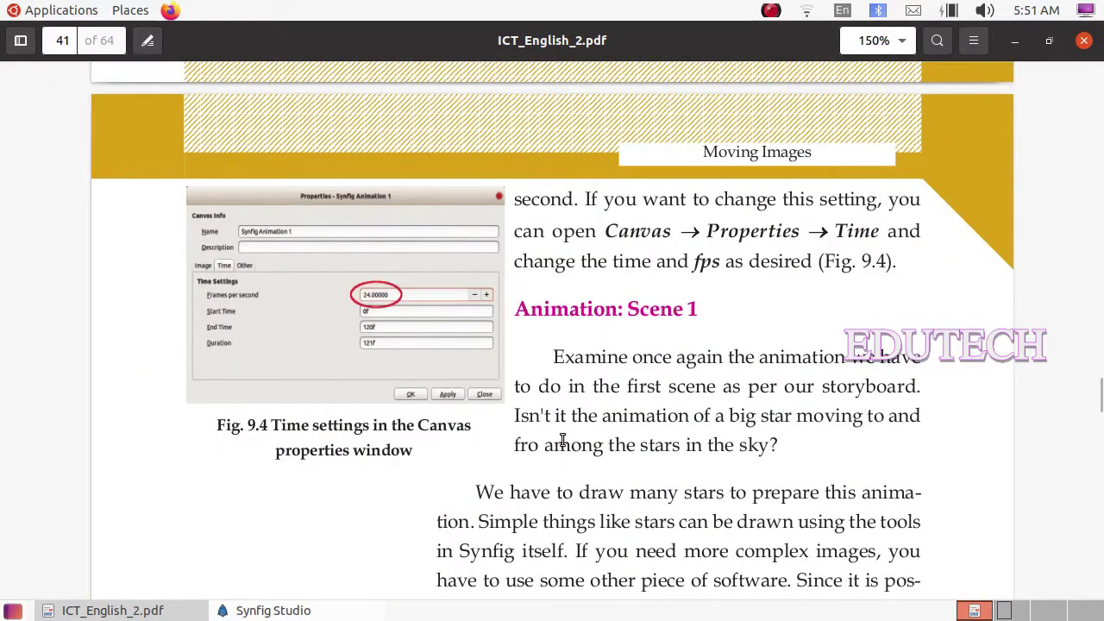
left_click_drag(610, 419, 781, 462)
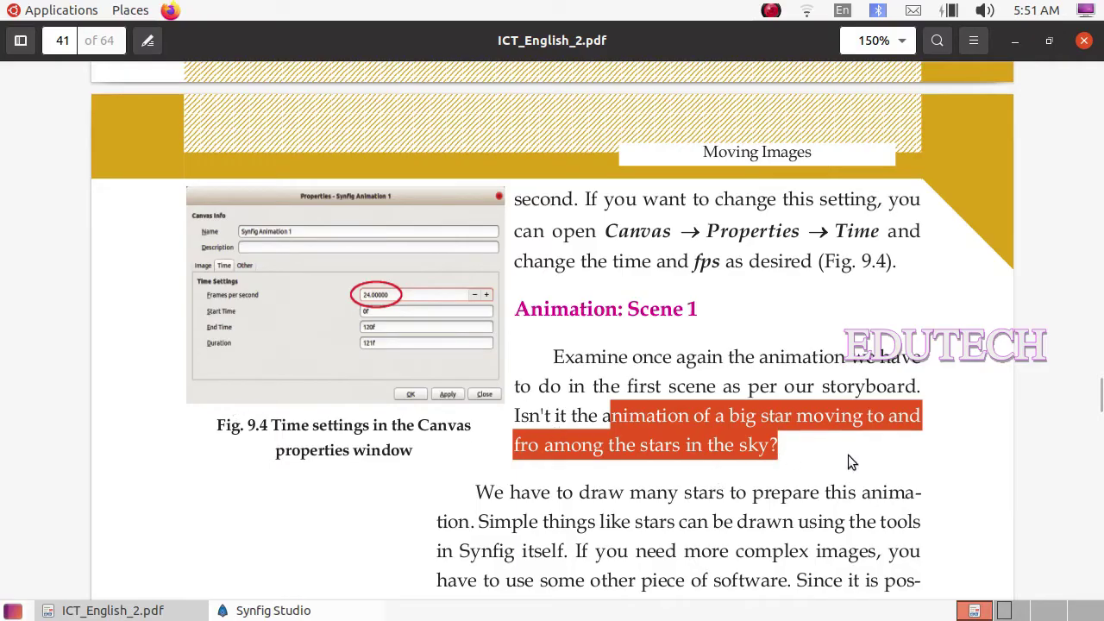
scroll(814, 445, "down", 15)
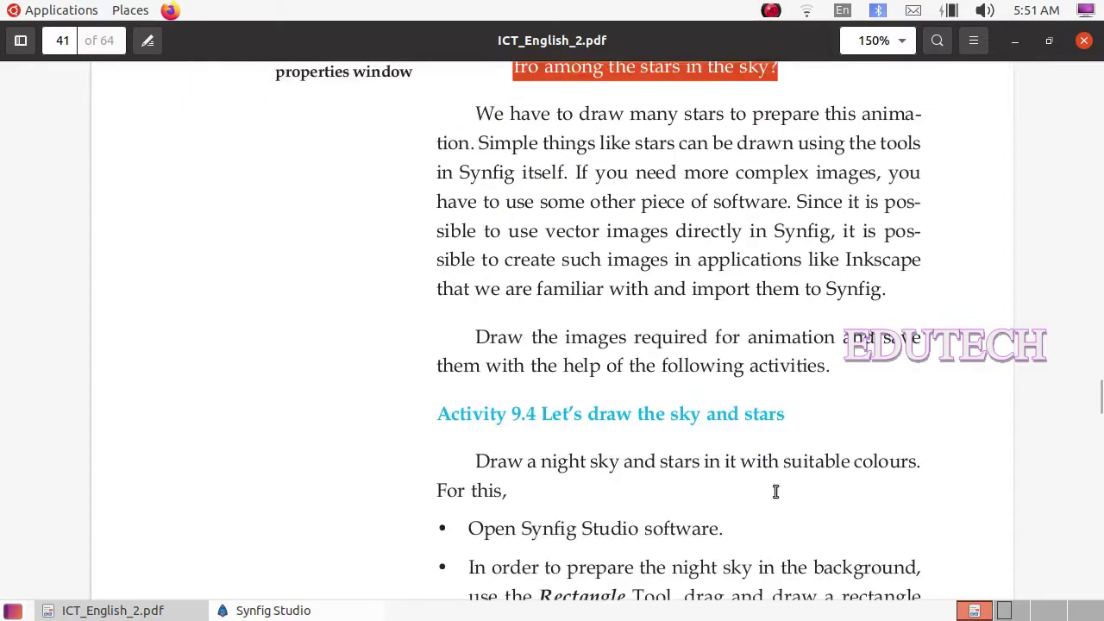
scroll(798, 510, "down", 6)
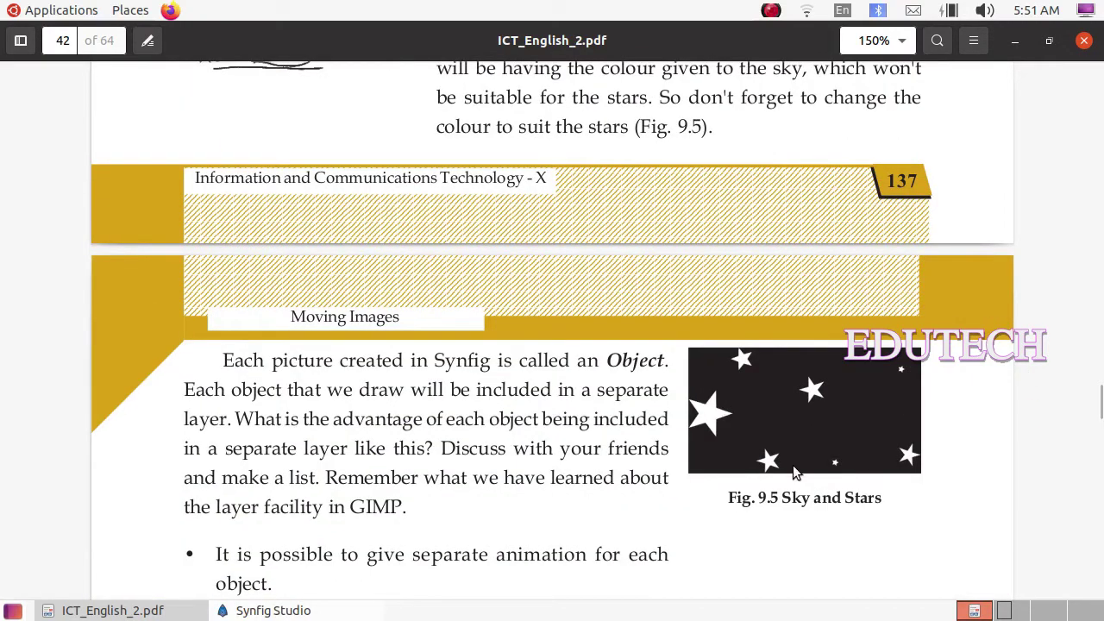
Switch to Synfig Studio, choose the Rectangle tool and set the fill colour to black (#000000).
left_click(314, 615)
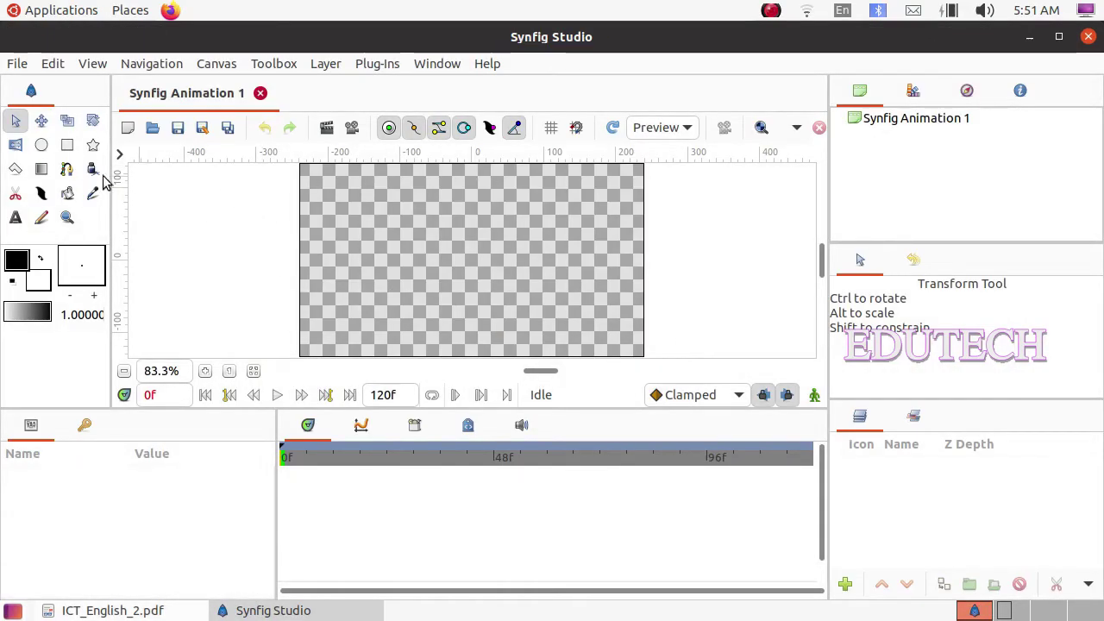
left_click(68, 147)
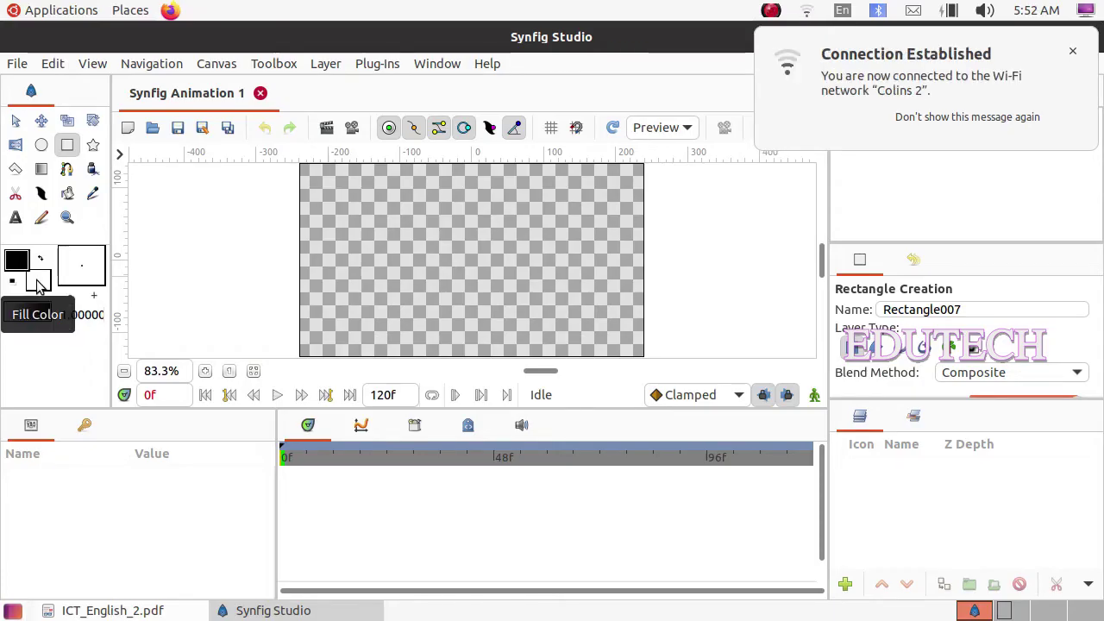
left_click(38, 284)
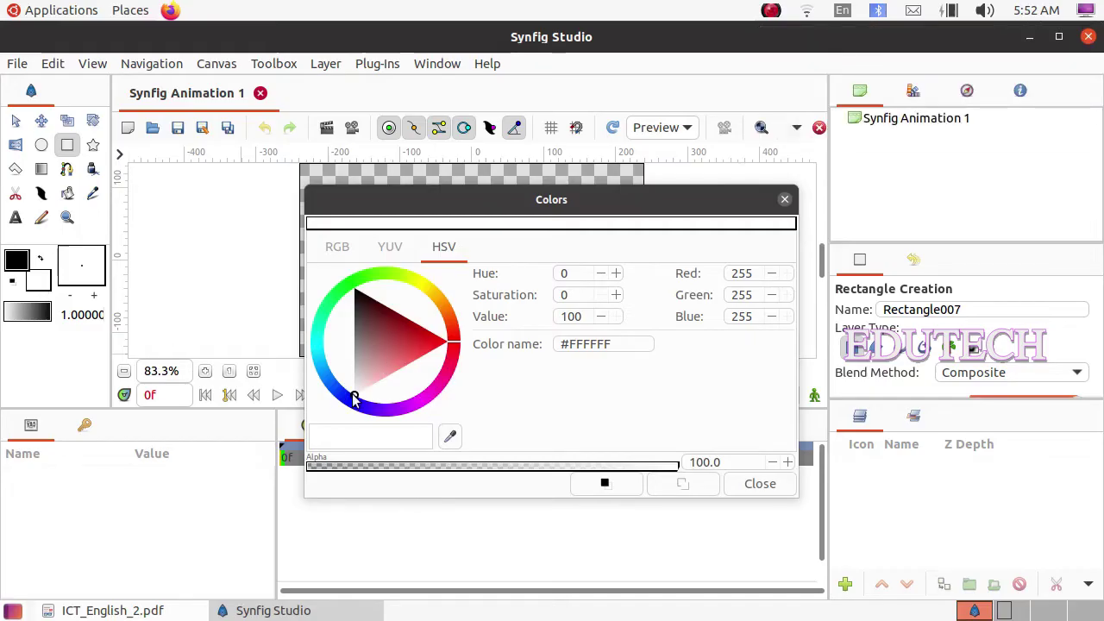
left_click(358, 290)
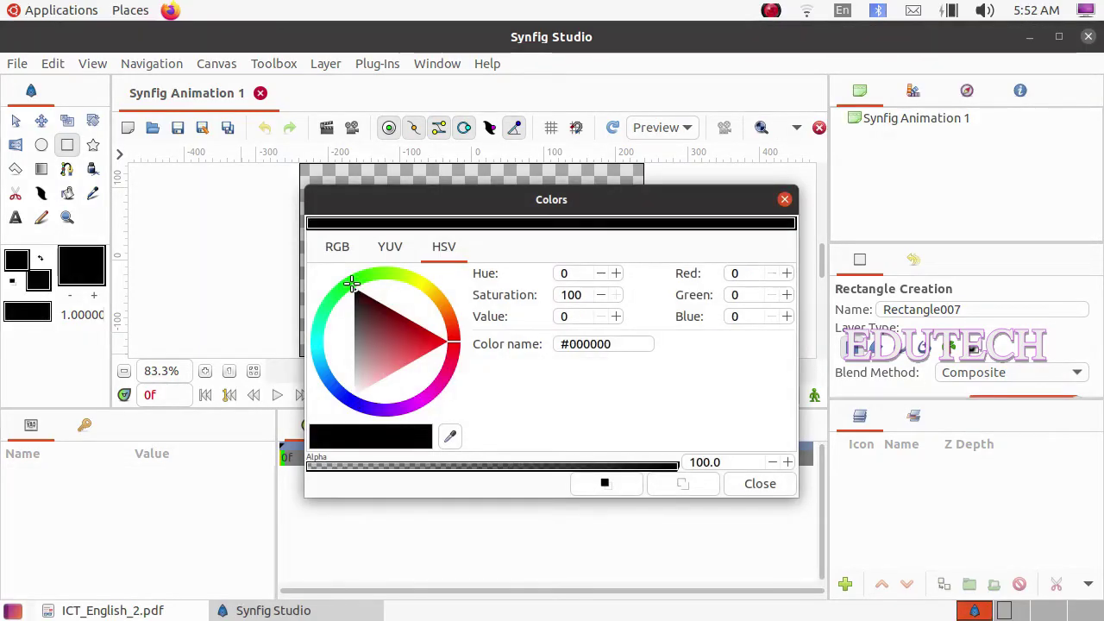
left_click(752, 489)
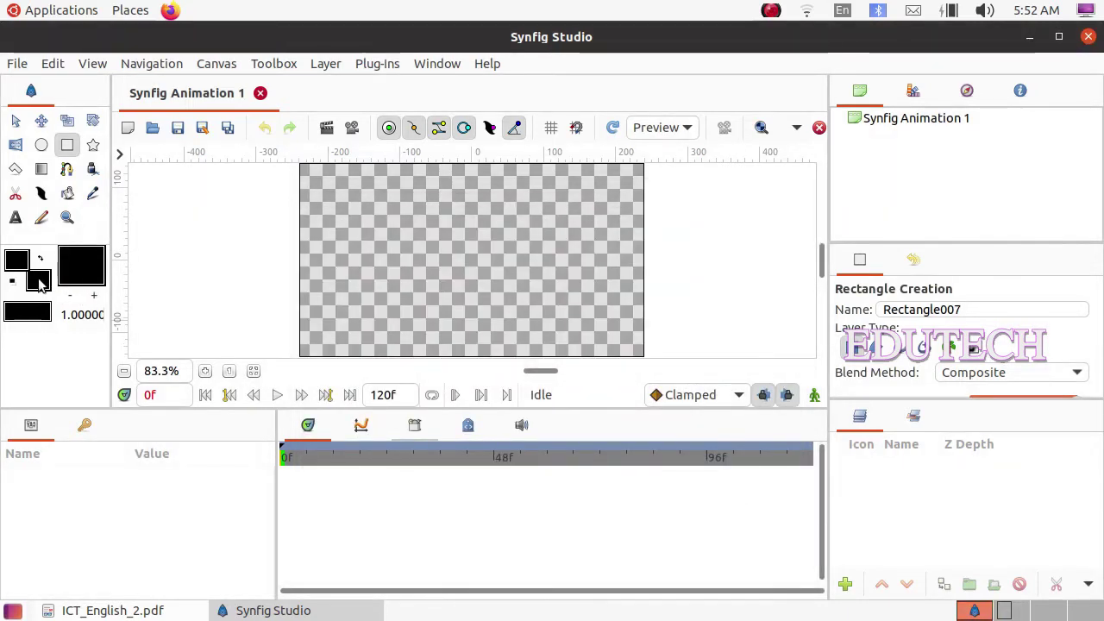
Draw a black sky rectangle over the whole canvas, extending its corners to about (-258, 150) px and (258, -158) px.
left_click(125, 372)
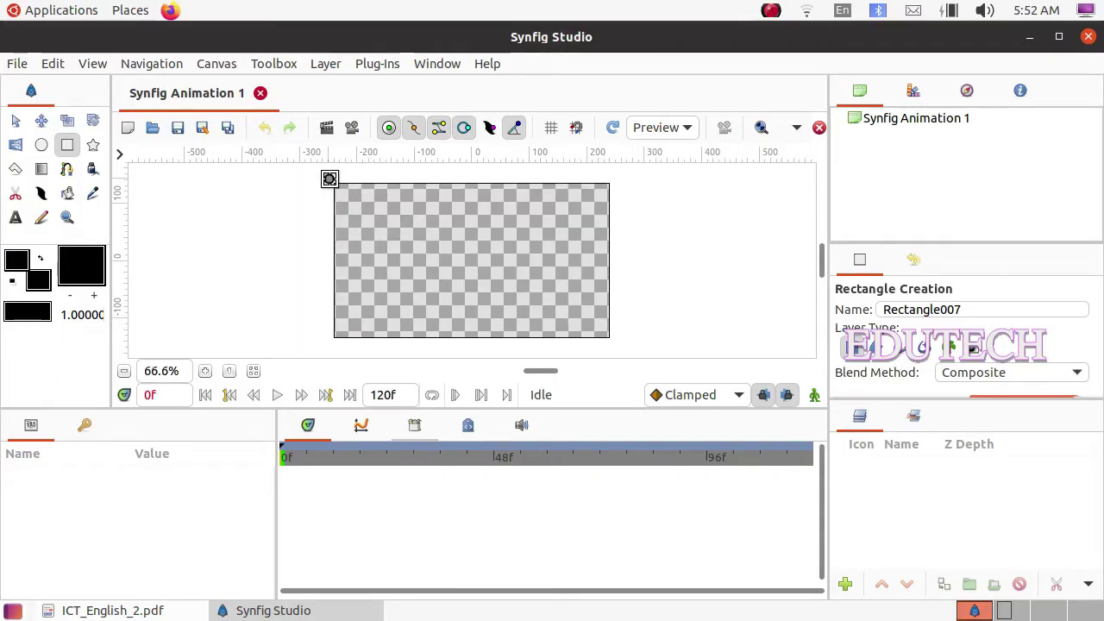
mouse_move(329, 178)
left_mouse_down()
mouse_move(359, 284)
mouse_move(562, 353)
mouse_move(618, 344)
left_mouse_up()
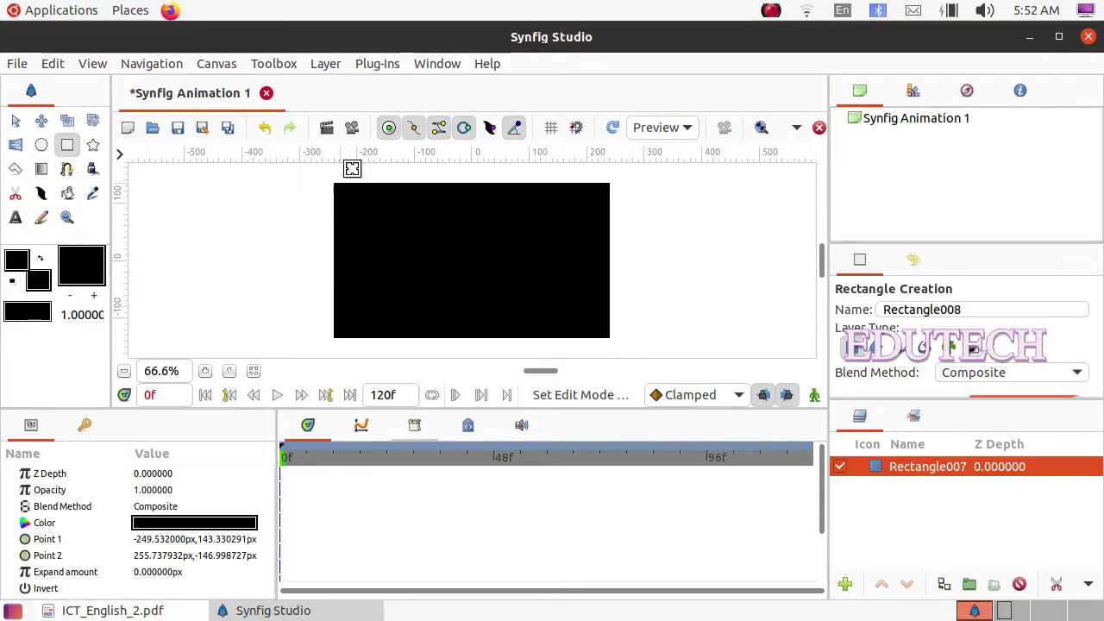
left_click(16, 122)
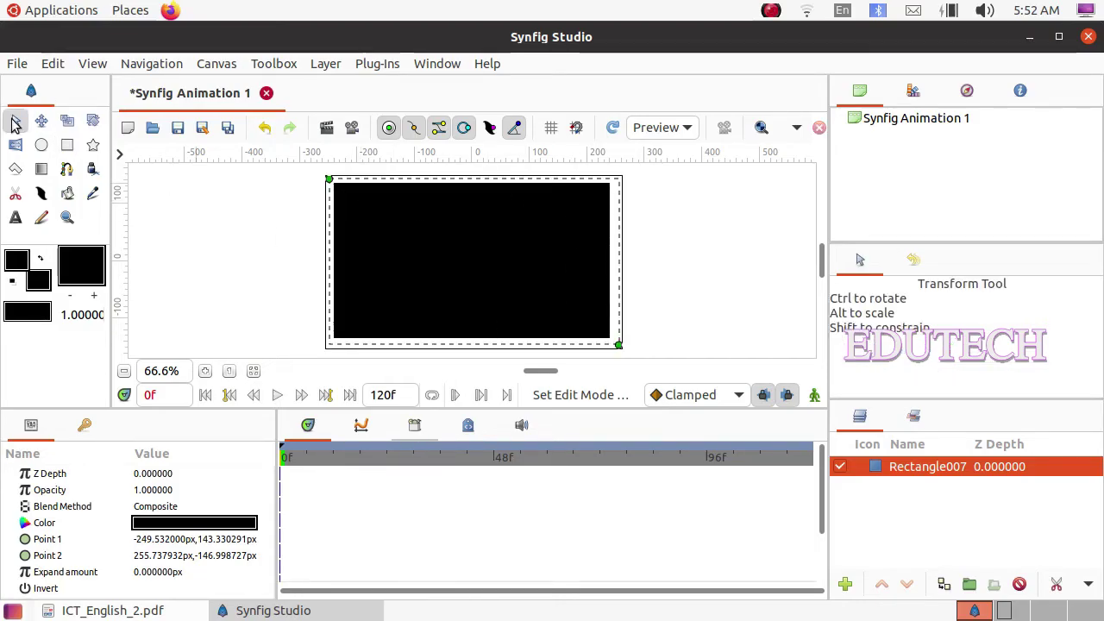
left_click_drag(329, 179, 323, 175)
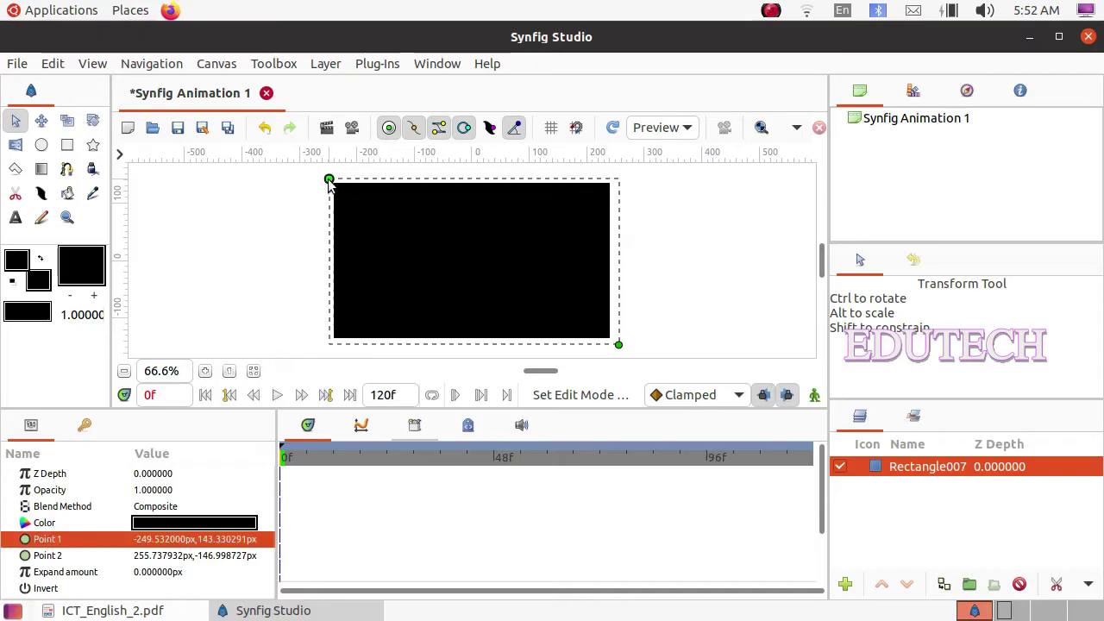
left_click_drag(619, 348, 621, 351)
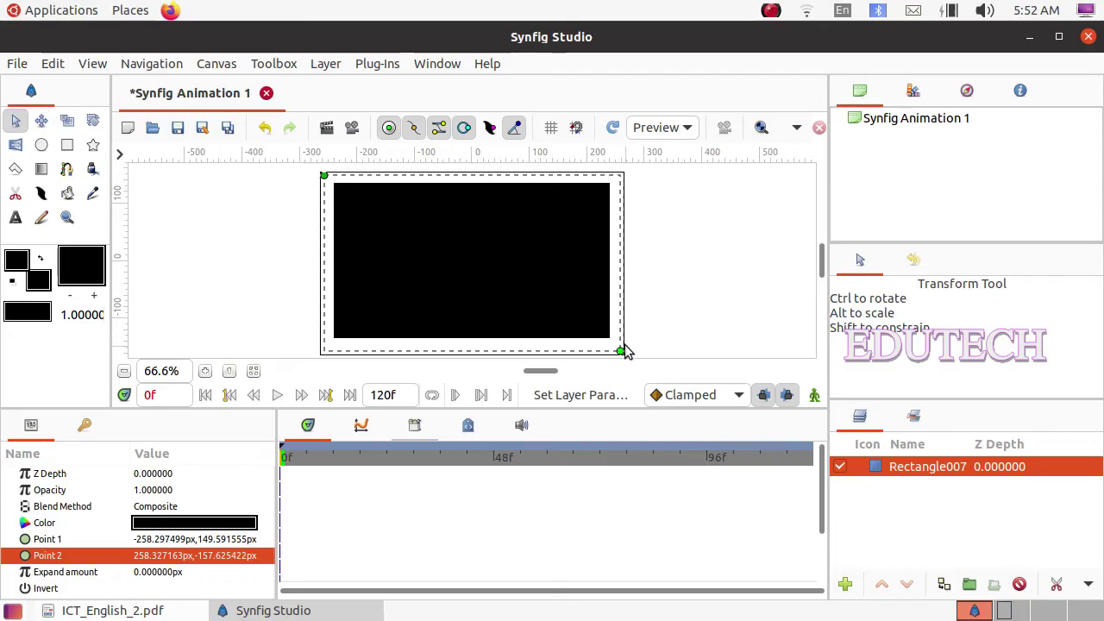
left_click(205, 371)
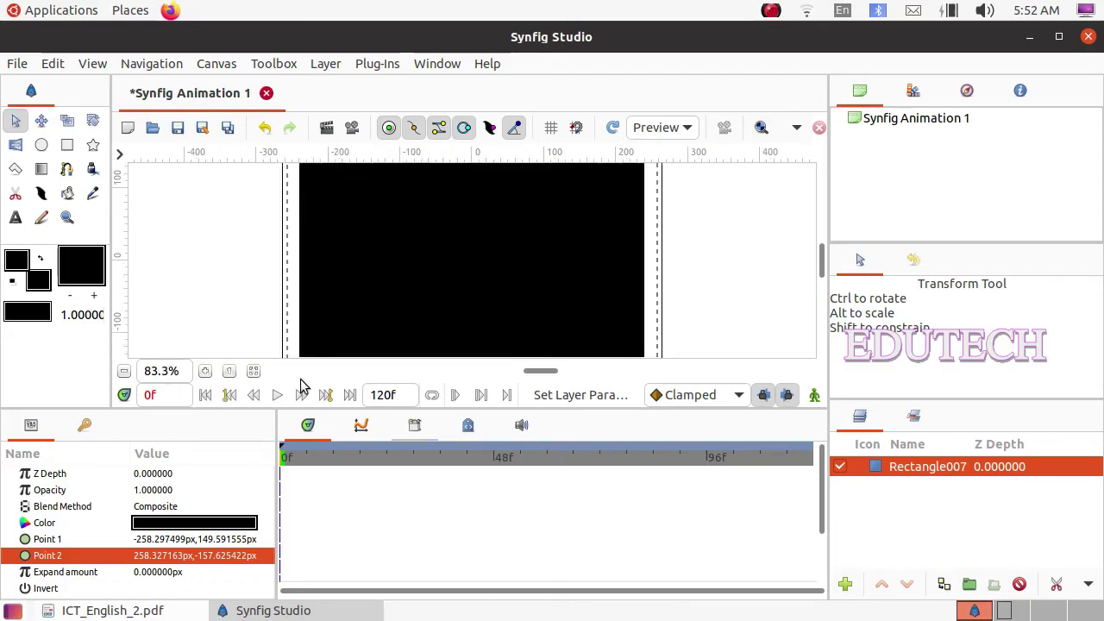
left_click(255, 370)
left_click(255, 370)
Choose the Star tool and set the fill colour to white (#FFFFFF).
left_click(92, 147)
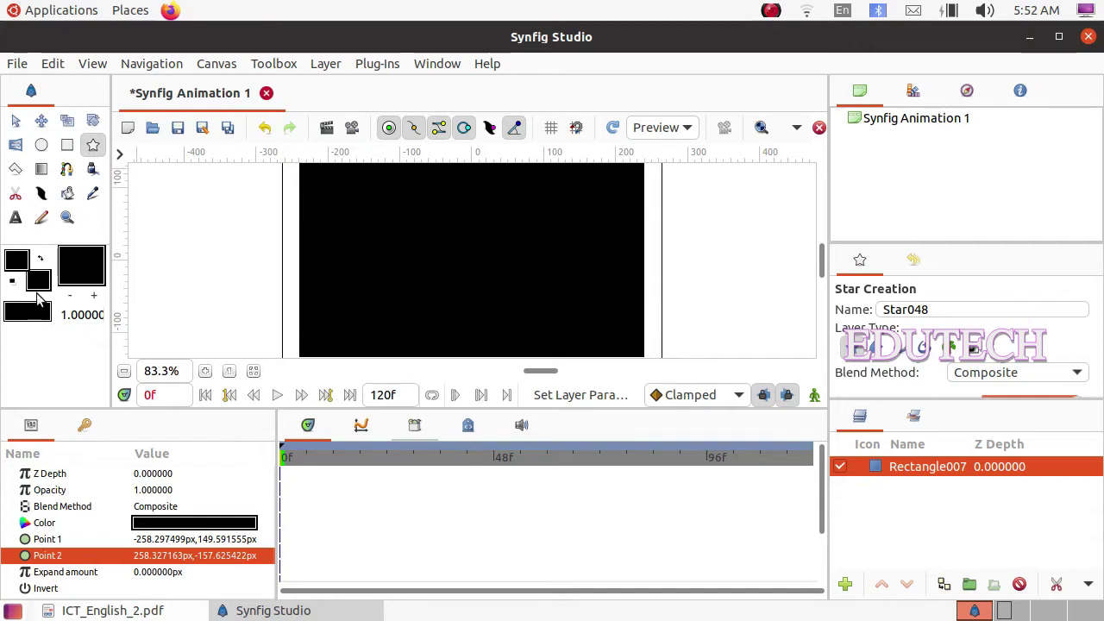
left_click(38, 283)
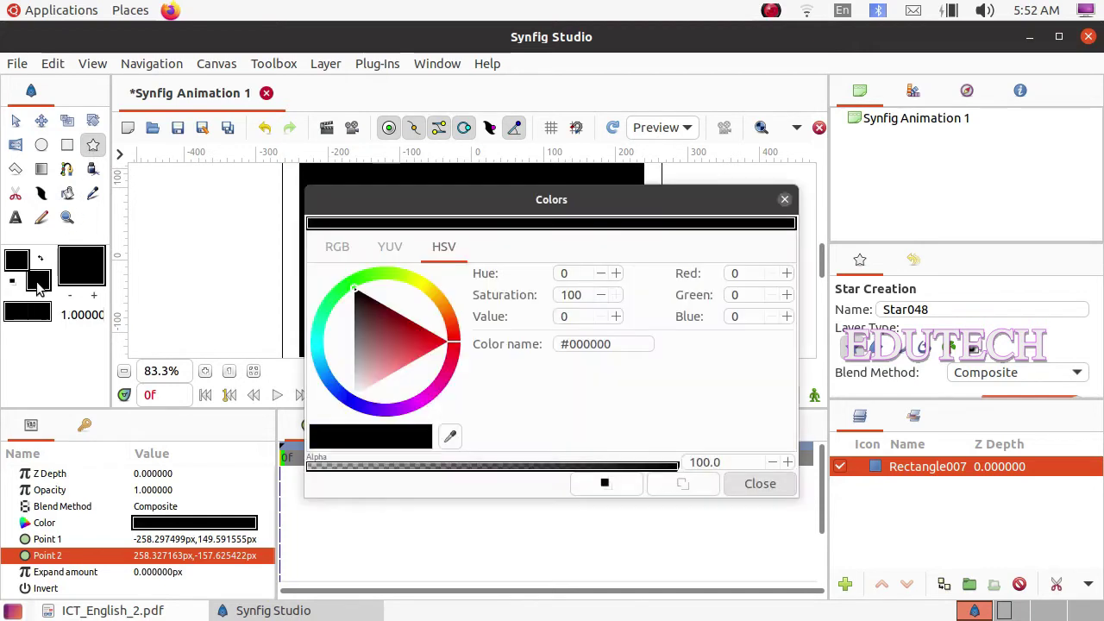
left_click_drag(365, 382, 354, 395)
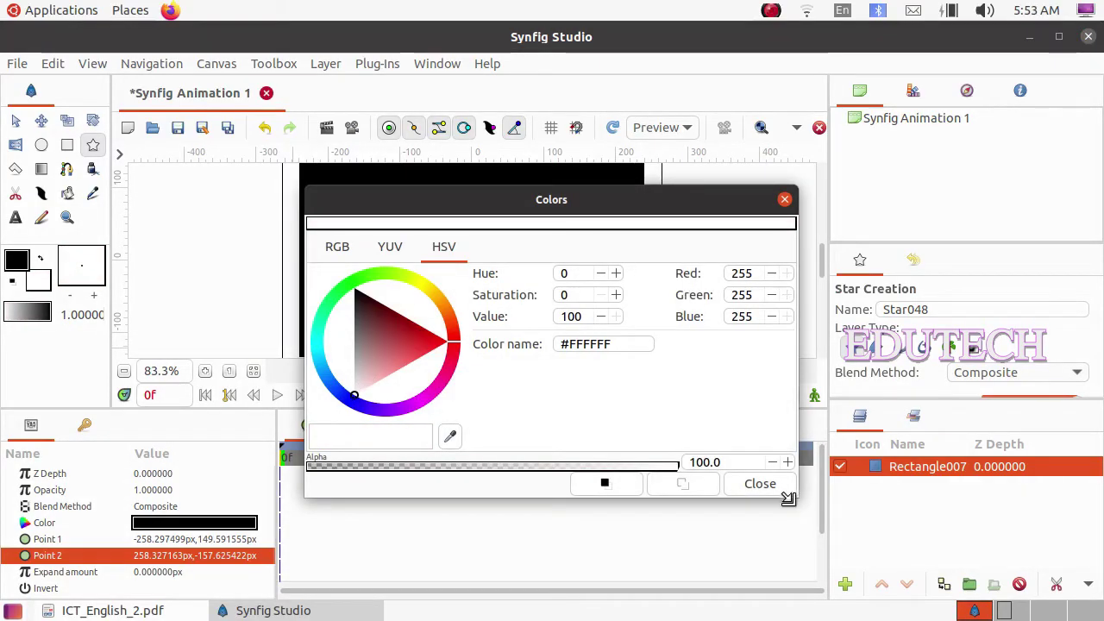
left_click(756, 487)
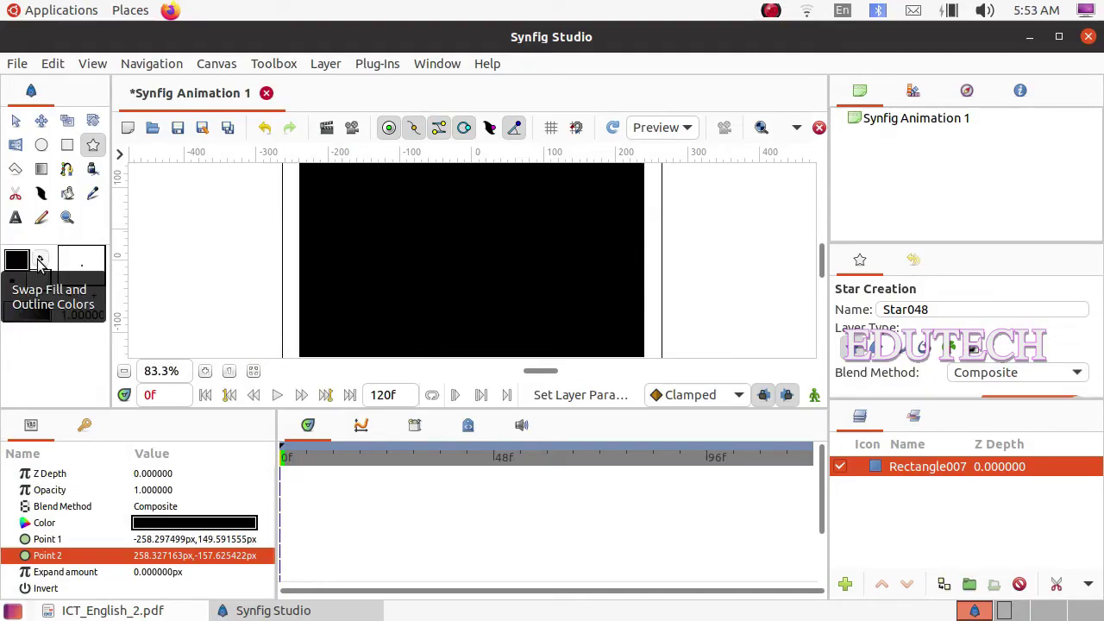
left_click(40, 262)
left_click(40, 262)
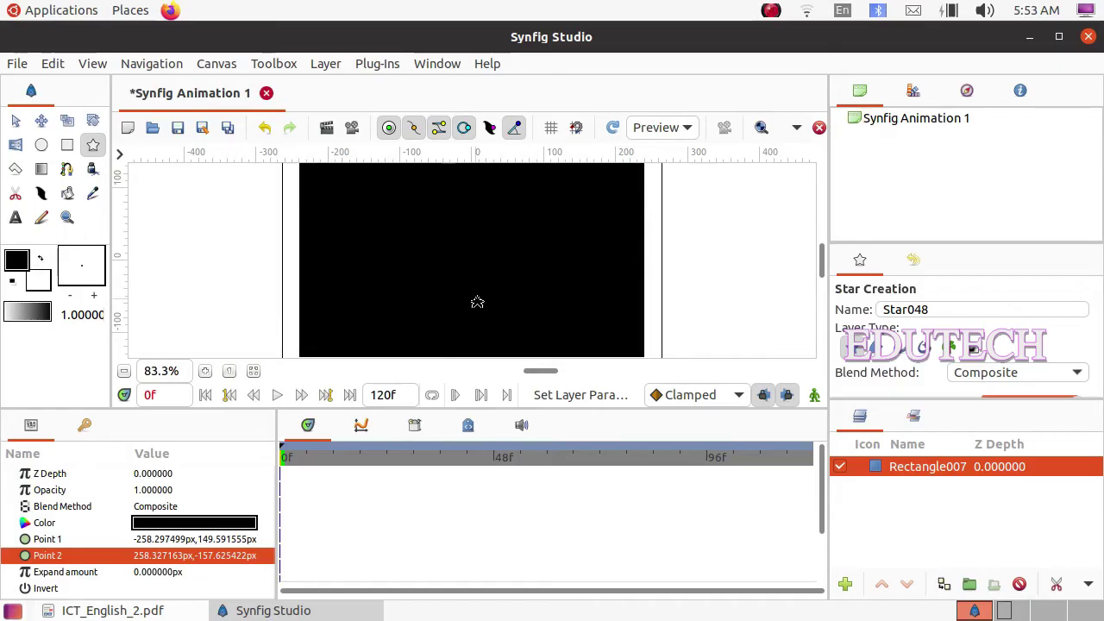
Draw nine white stars of different sizes across the black sky, with the biggest near the sky's lower-left corner.
left_click_drag(329, 199, 421, 293)
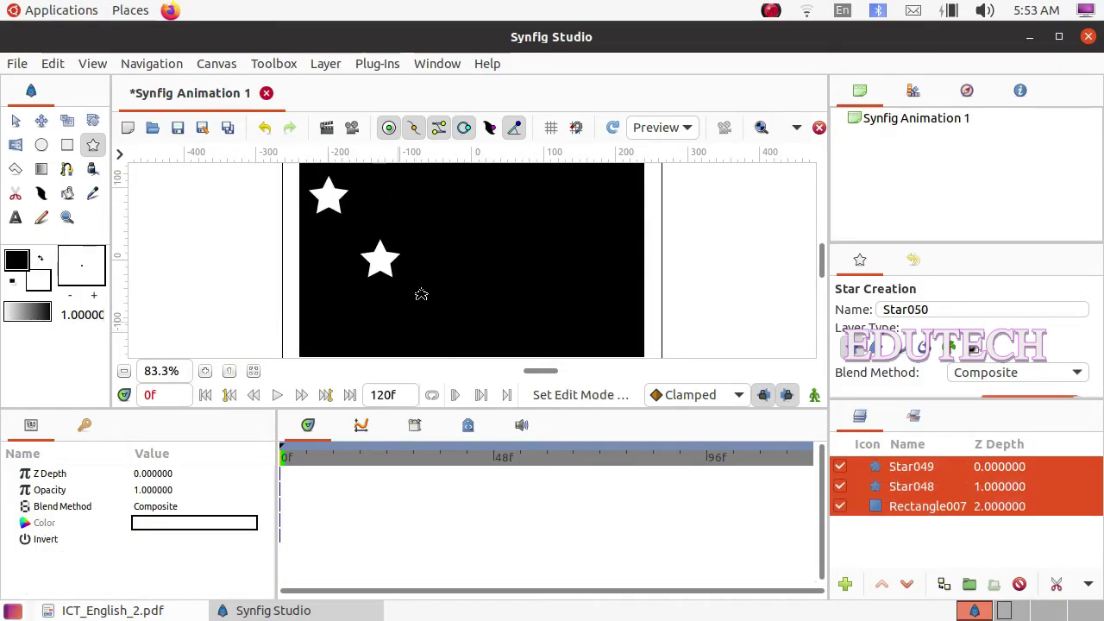
left_click_drag(492, 203, 508, 246)
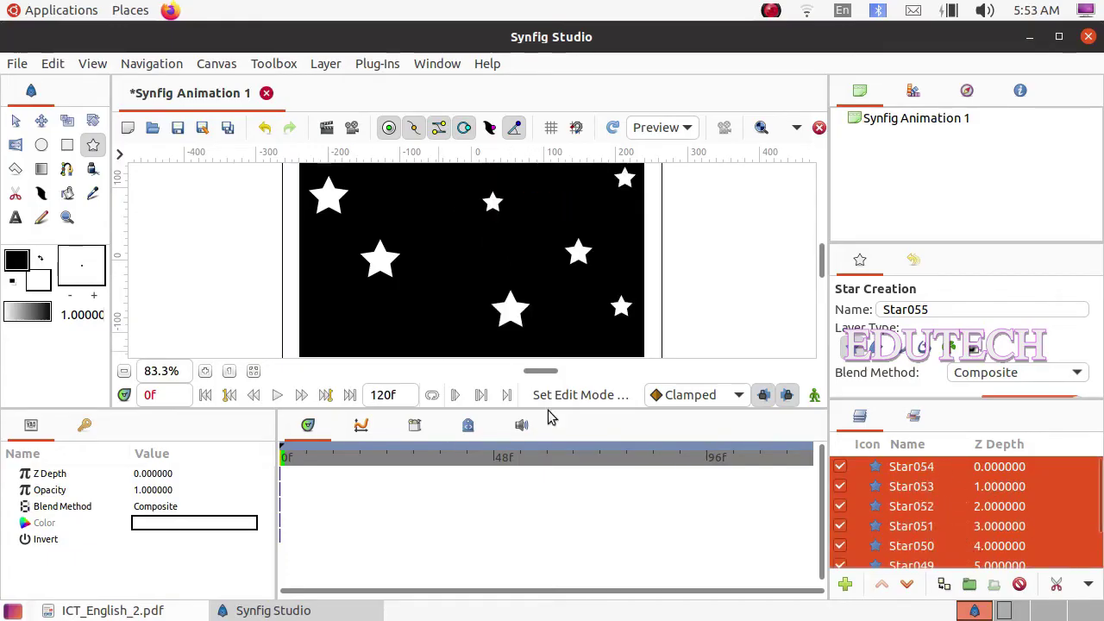
left_click_drag(324, 312, 357, 365)
left_click_drag(400, 188, 427, 211)
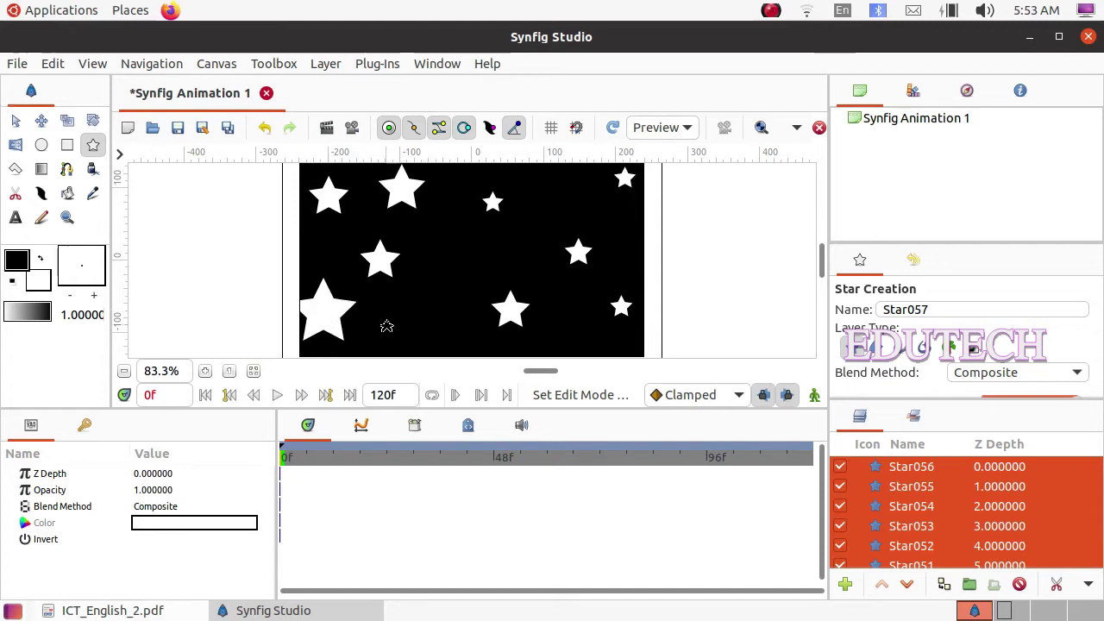
Move the biggest star to about (-177, -62) px and reshape it with an outer radius of about 64 px and inner radius of about 20 px.
left_click(15, 122)
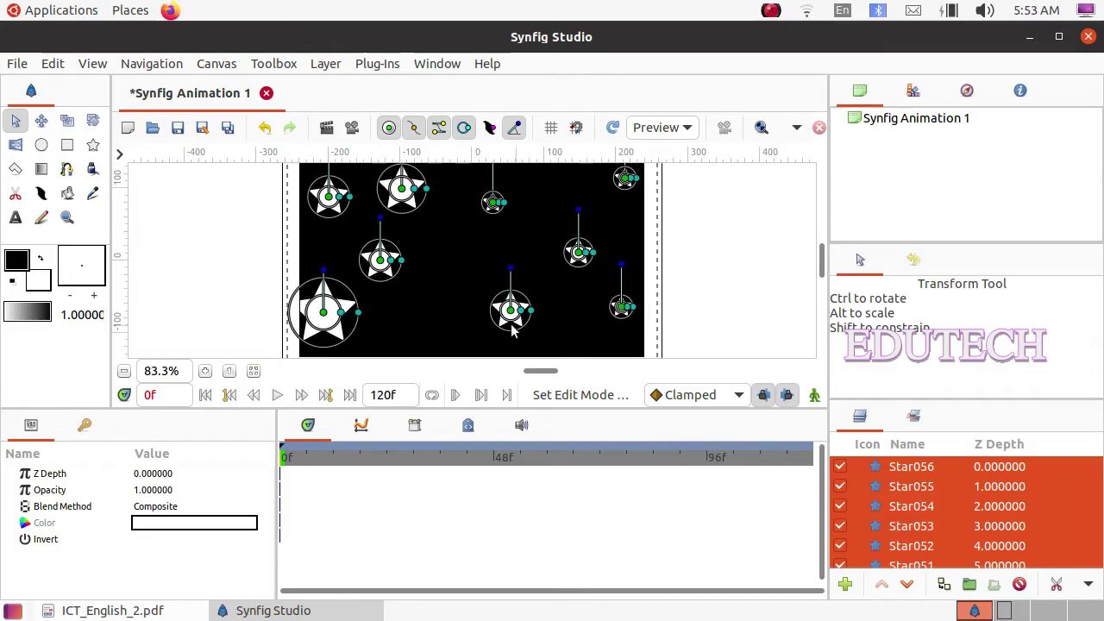
left_click_drag(322, 312, 350, 309)
left_click(345, 324)
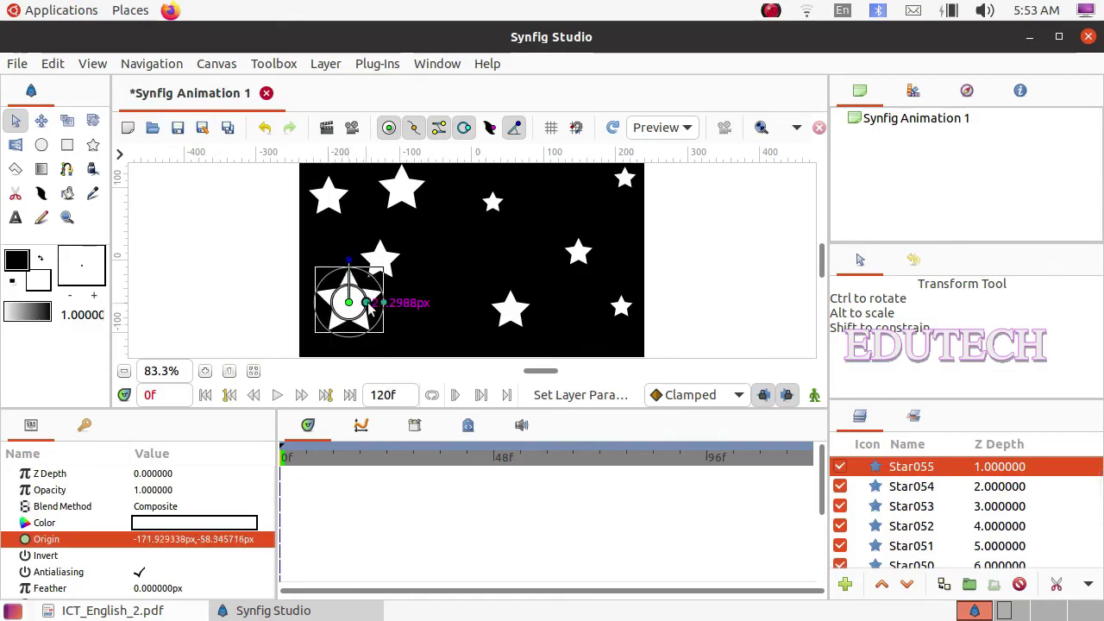
mouse_move(369, 308)
left_mouse_down()
mouse_move(355, 307)
mouse_move(406, 303)
mouse_move(342, 307)
mouse_move(391, 304)
left_mouse_up()
left_click(346, 303)
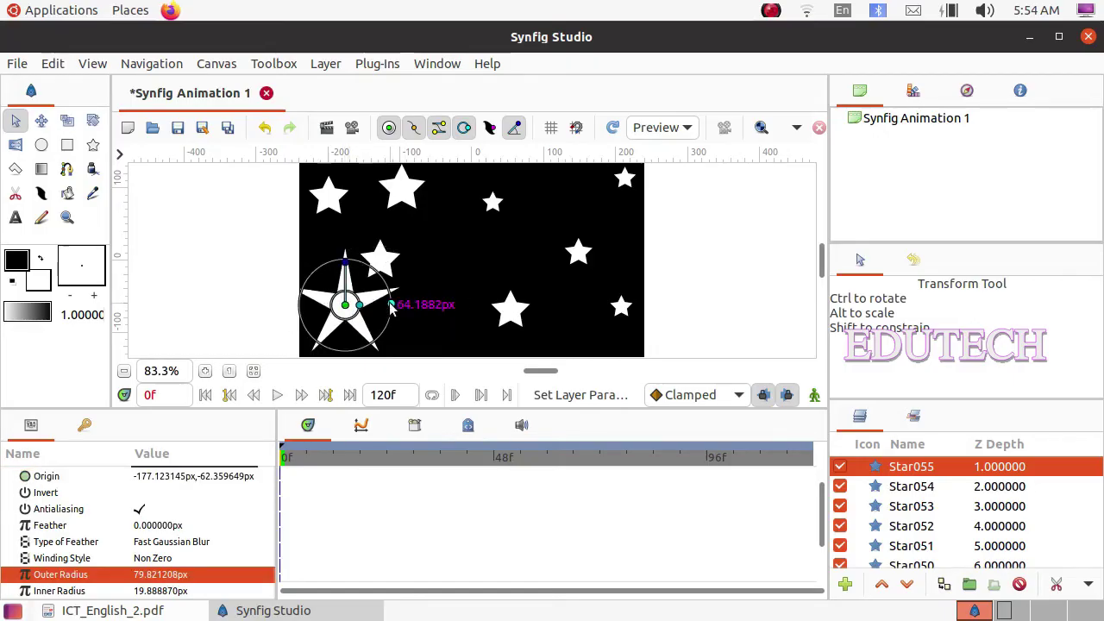
Reposition the smaller stars across the sky, clearing the ones that crowd the big star.
left_click(381, 252)
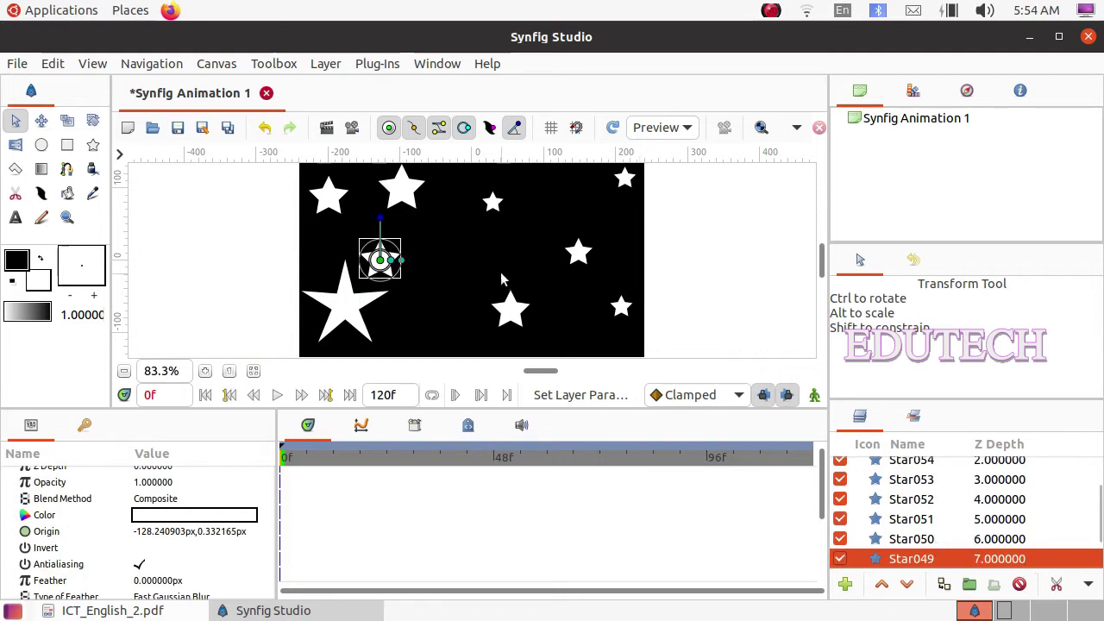
left_click_drag(379, 258, 402, 247)
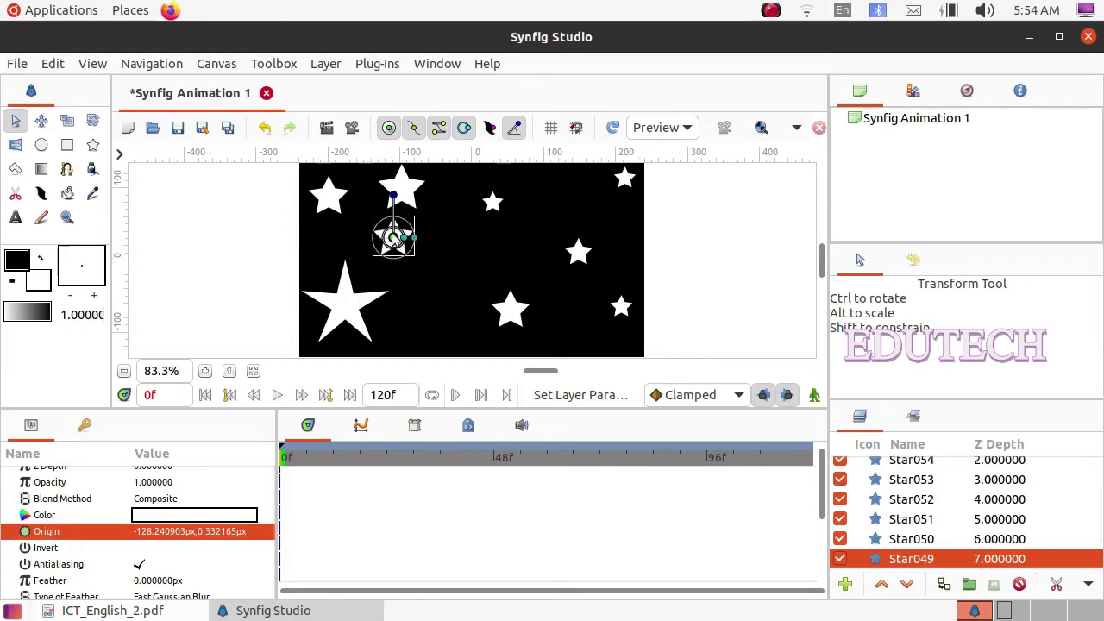
left_click(402, 189)
left_click_drag(402, 189, 451, 192)
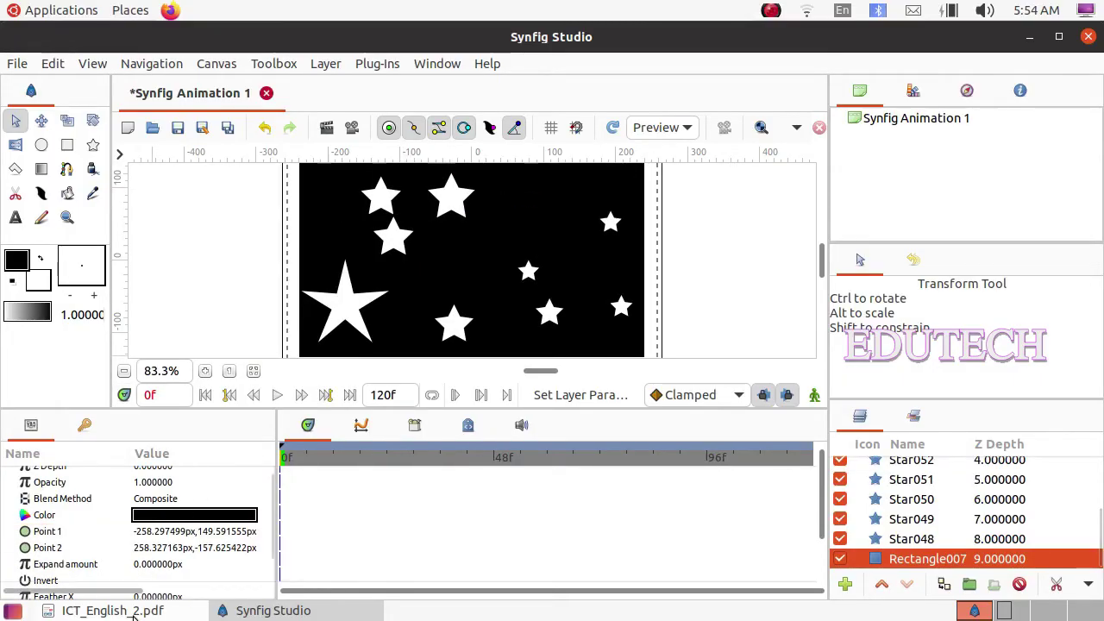
Switch to ICT_English_2.pdf and read page 43 on moving the star across the sky in 60 frames by tweening.
left_click(120, 611)
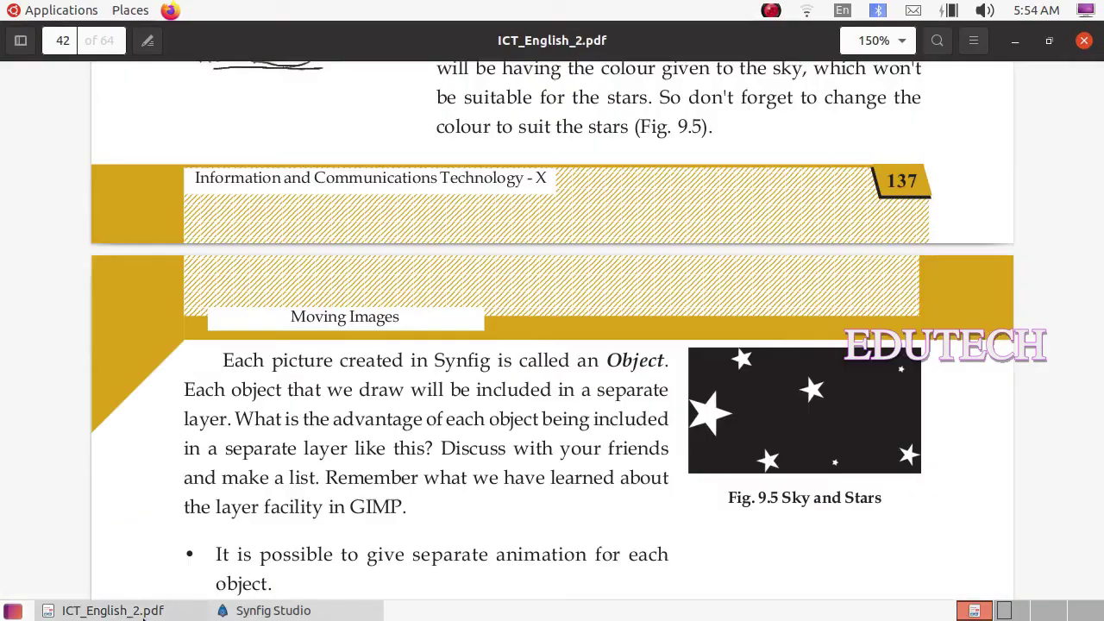
scroll(555, 377, "down", 8)
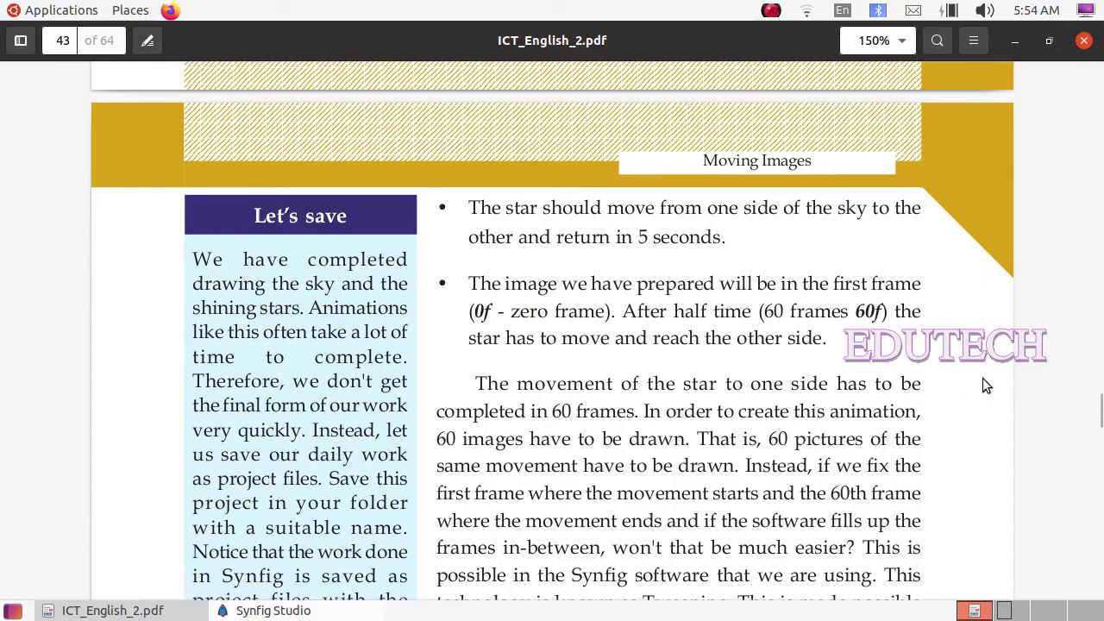
scroll(985, 410, "down", 3)
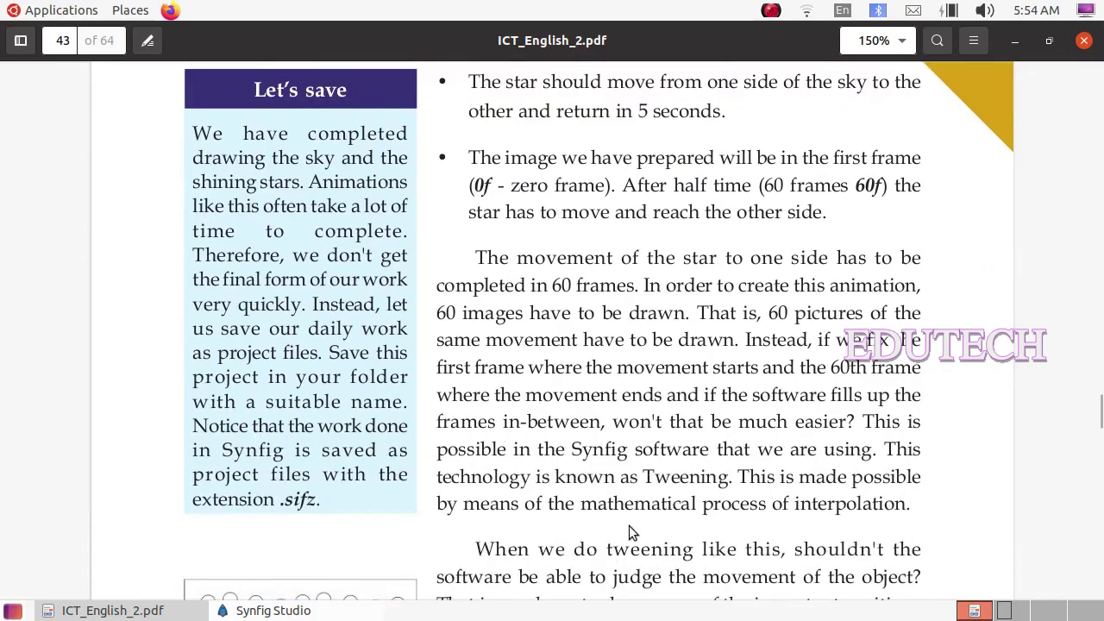
Return to Synfig Studio, turn on animate editing mode and go to frame 60.
left_click(268, 611)
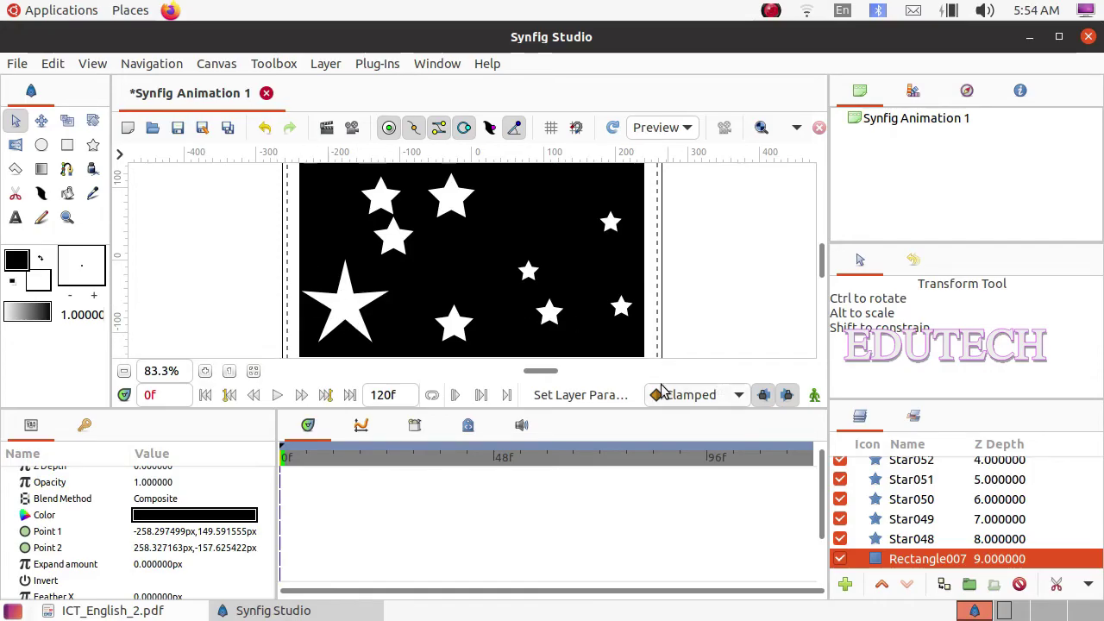
left_click(815, 397)
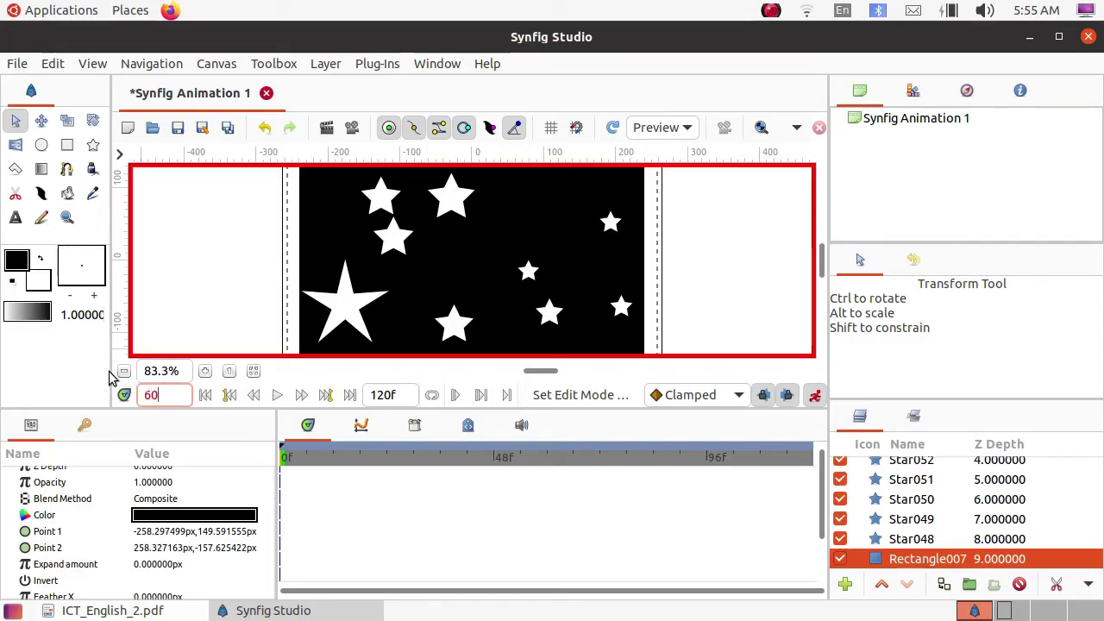
key("Return")
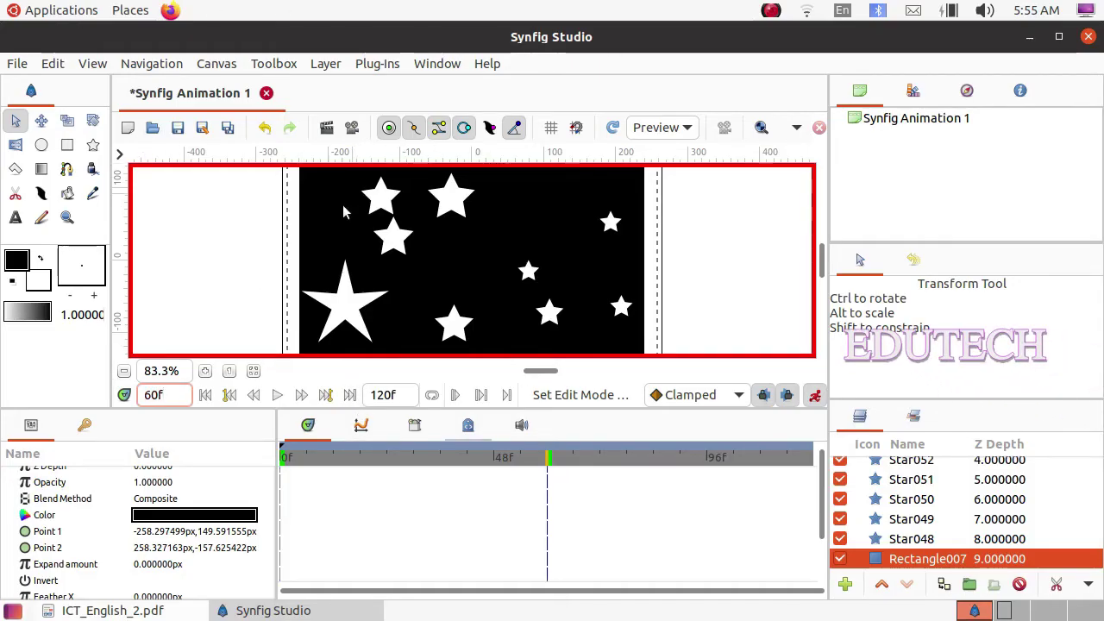
Move the big star to the sky's upper-right corner, at about (204, 92) px, and add a keyframe at frame 60.
left_click(351, 311)
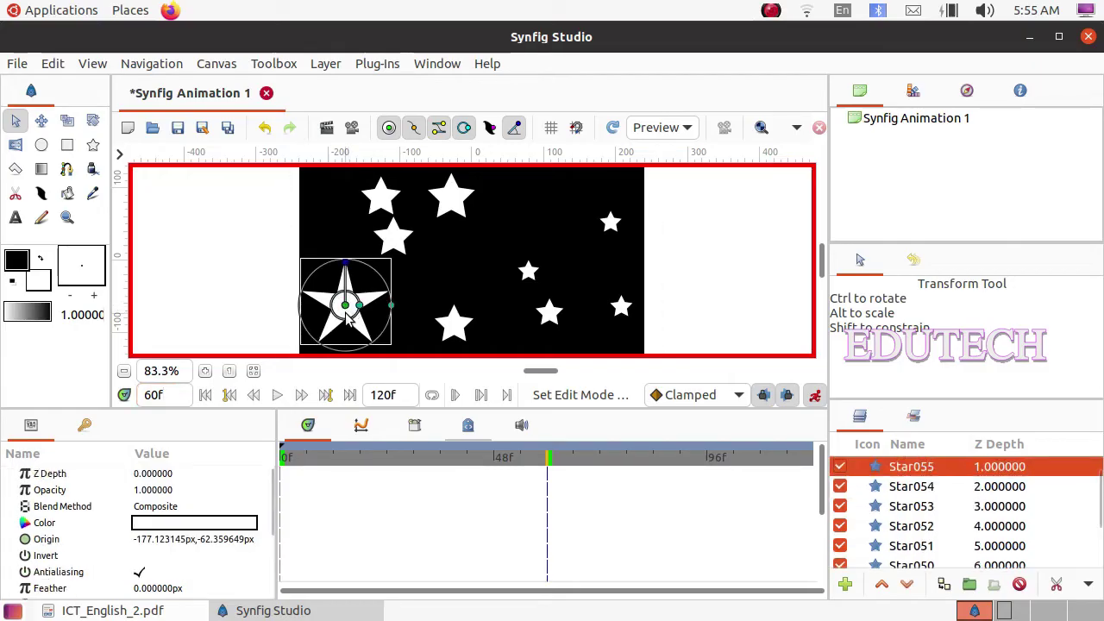
left_click_drag(347, 308, 619, 195)
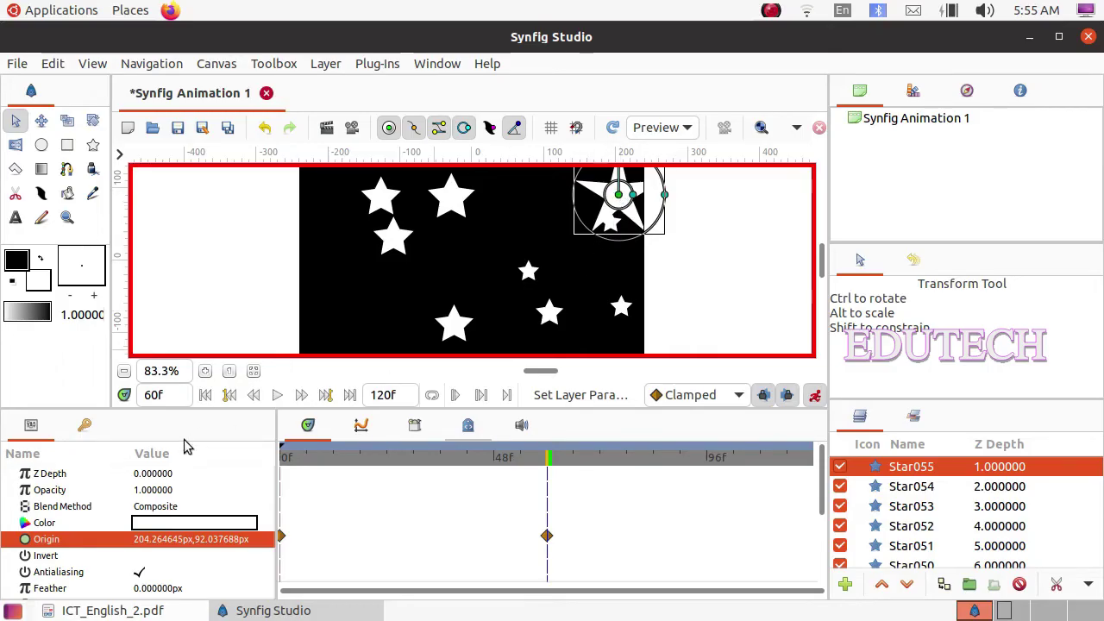
left_click(87, 429)
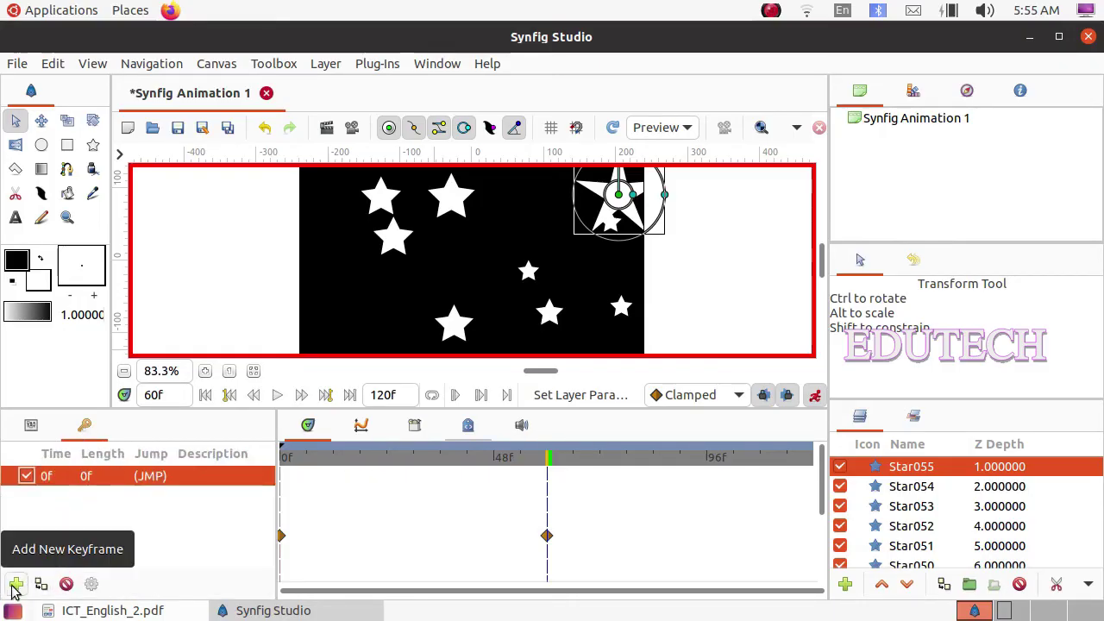
left_click(17, 584)
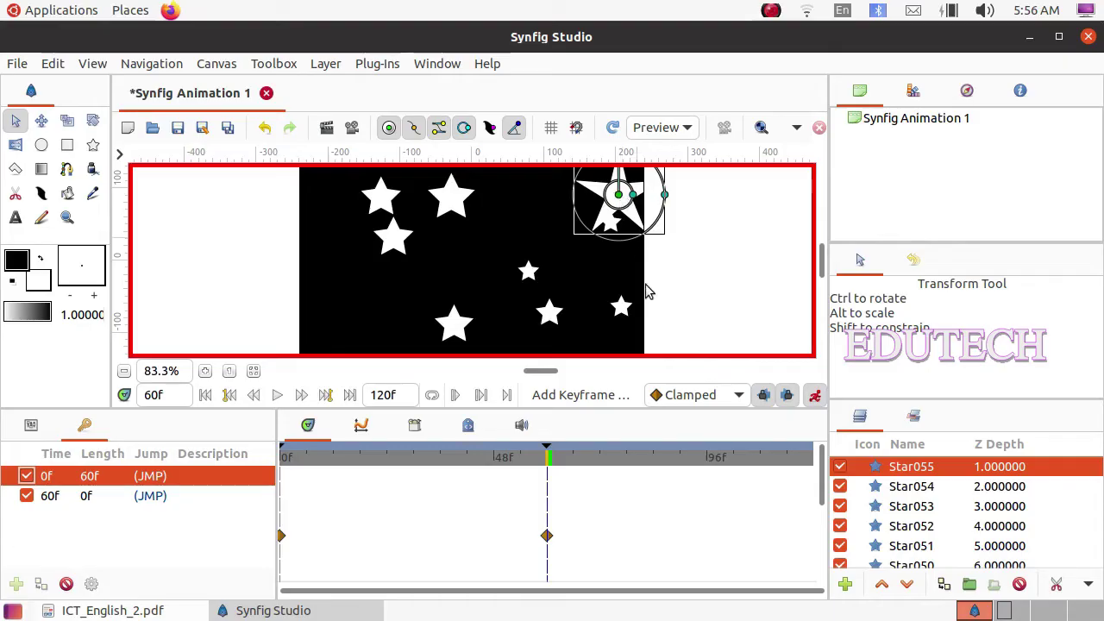
Turn off animate editing mode and play the animation from frame 0 to check the big star's movement.
left_click(816, 397)
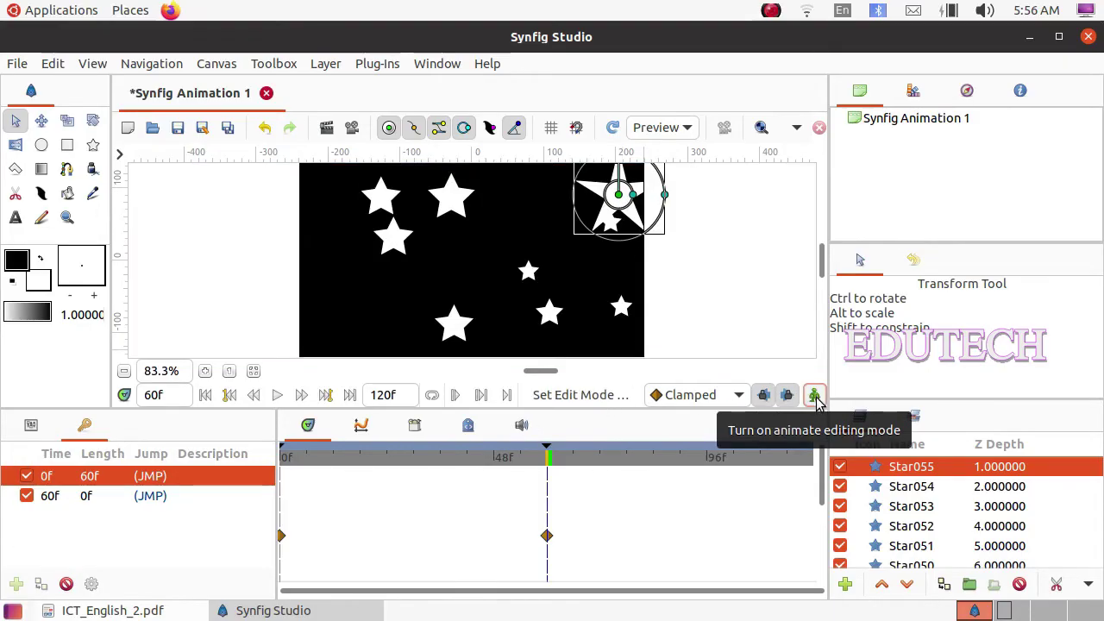
left_click(207, 396)
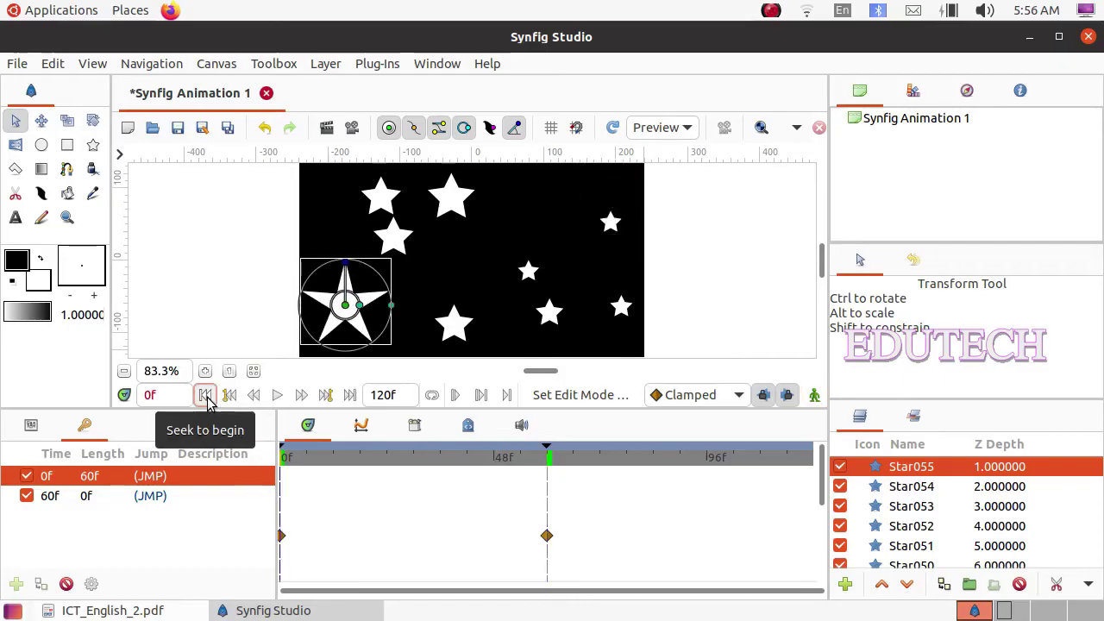
left_click(278, 396)
left_click(278, 396)
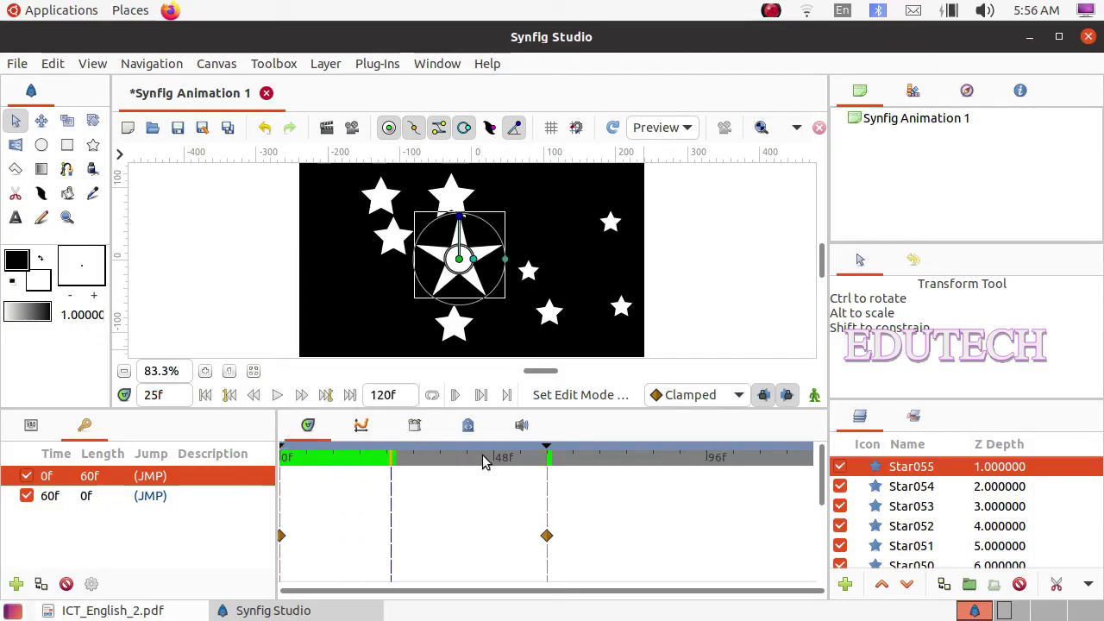
left_click(279, 395)
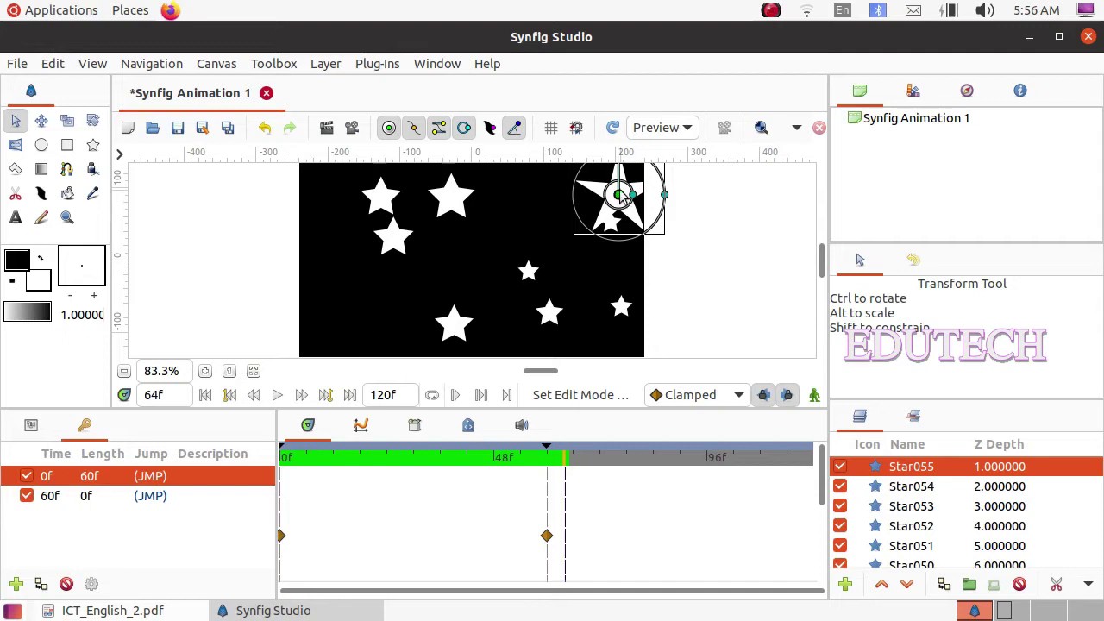
In animate editing mode at frame 120, move the big star to the sky's lower-left corner, about (-215, -110) px, and add a keyframe.
key("F5")
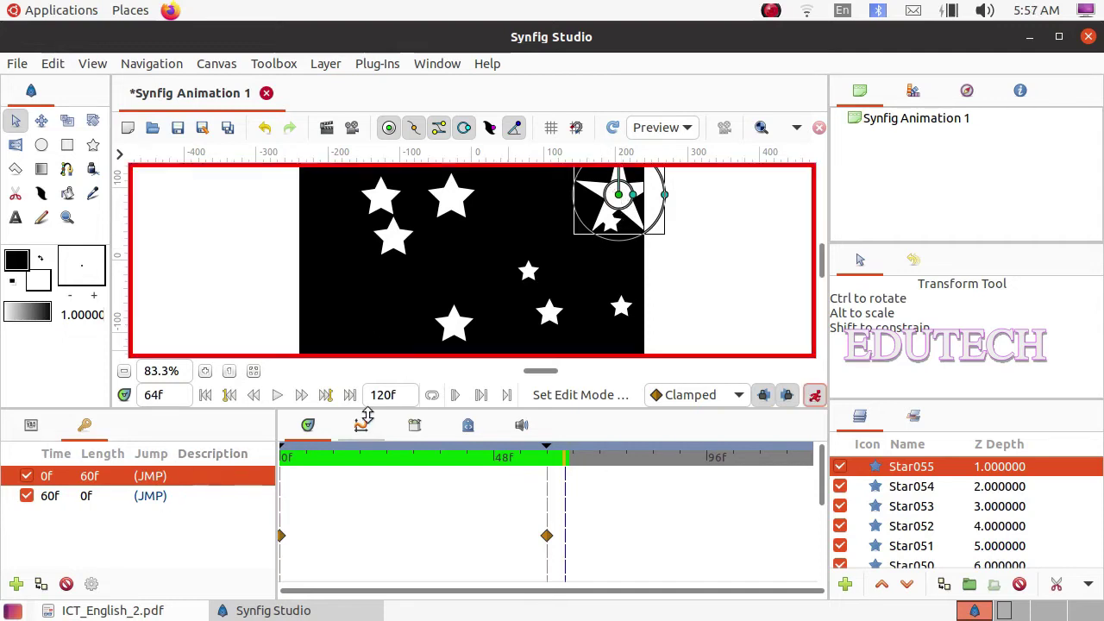
left_click(176, 394)
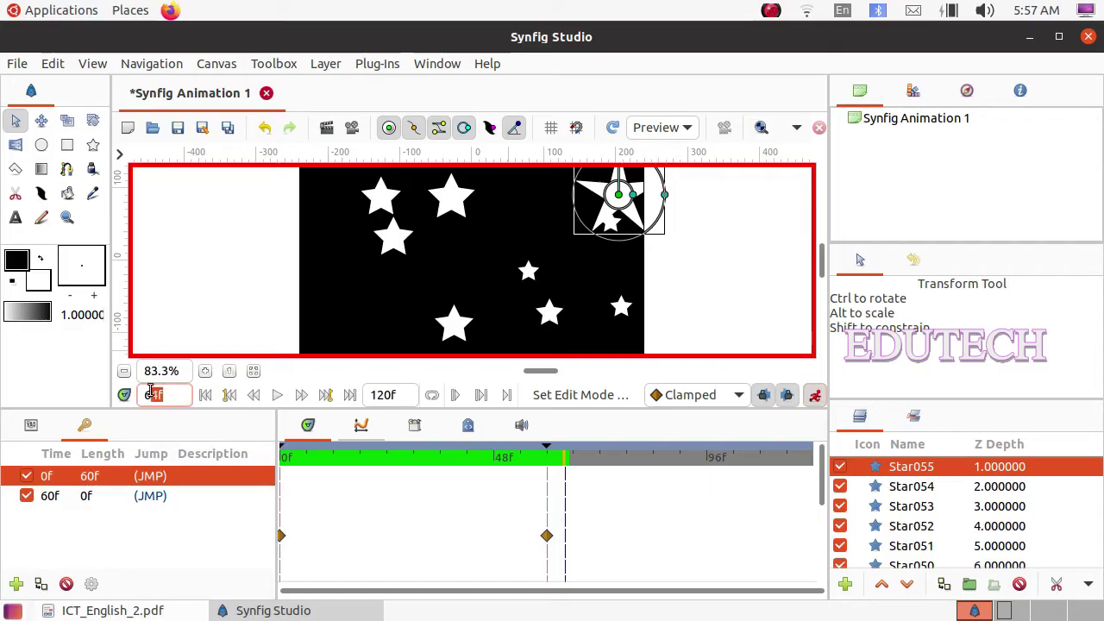
type("120")
key("Return")
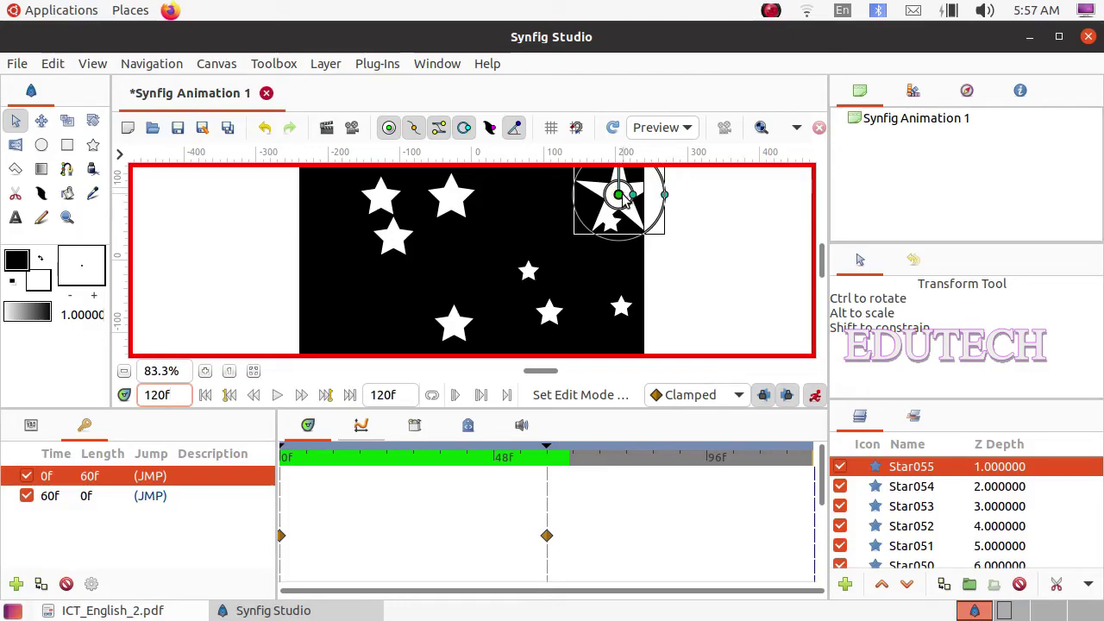
left_click_drag(621, 197, 317, 339)
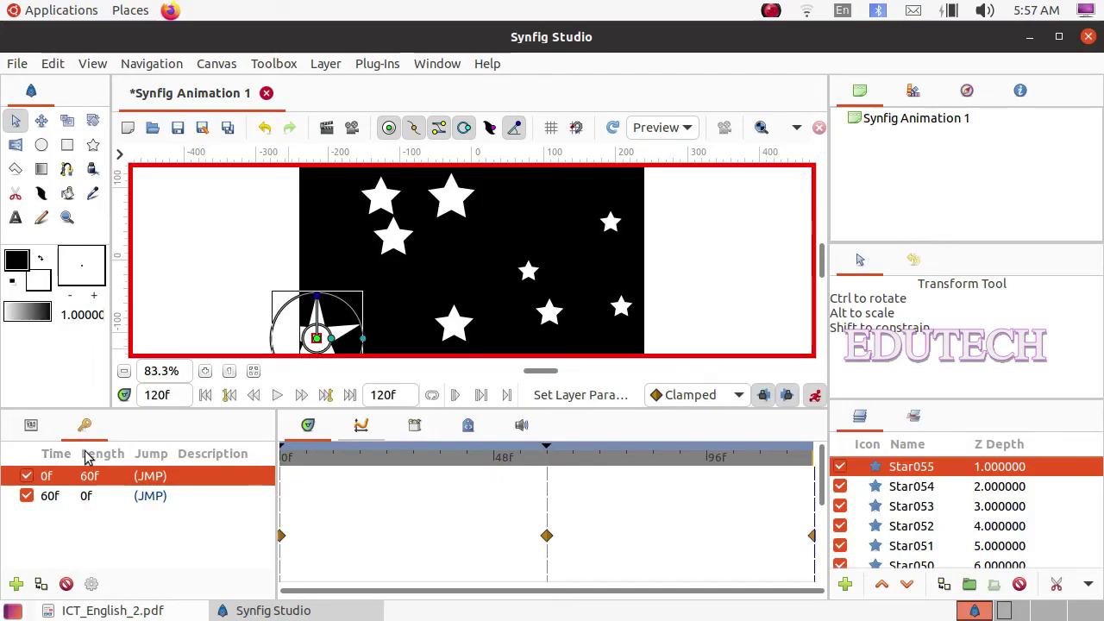
left_click(15, 586)
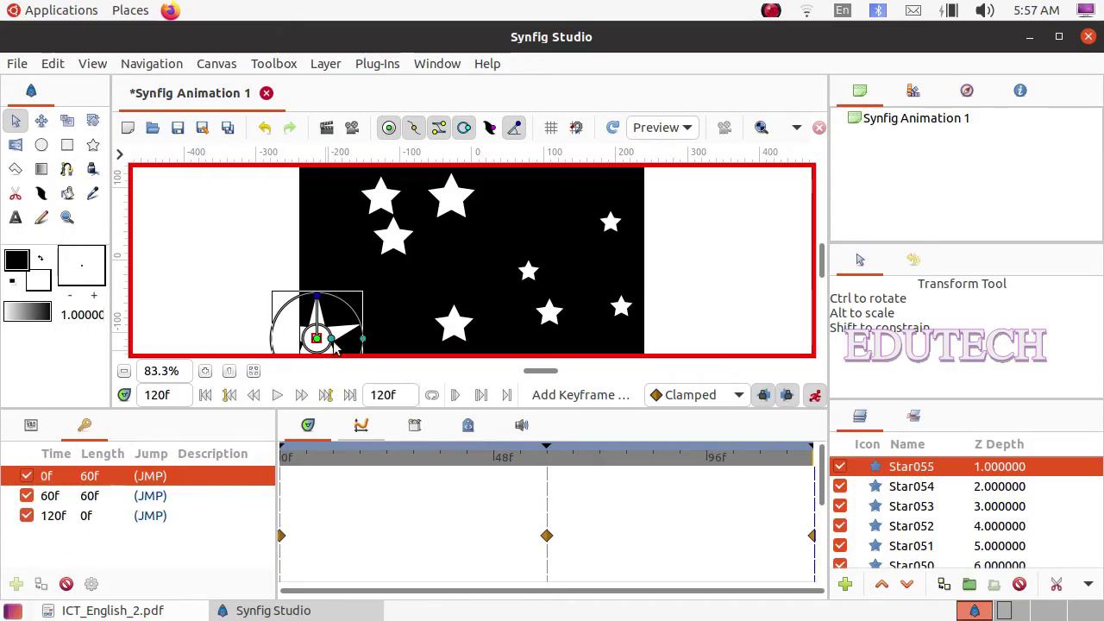
Turn off animate editing mode and play the whole animation in a rendered preview at quality 0.50 and 12 FPS, then close it.
left_click(816, 397)
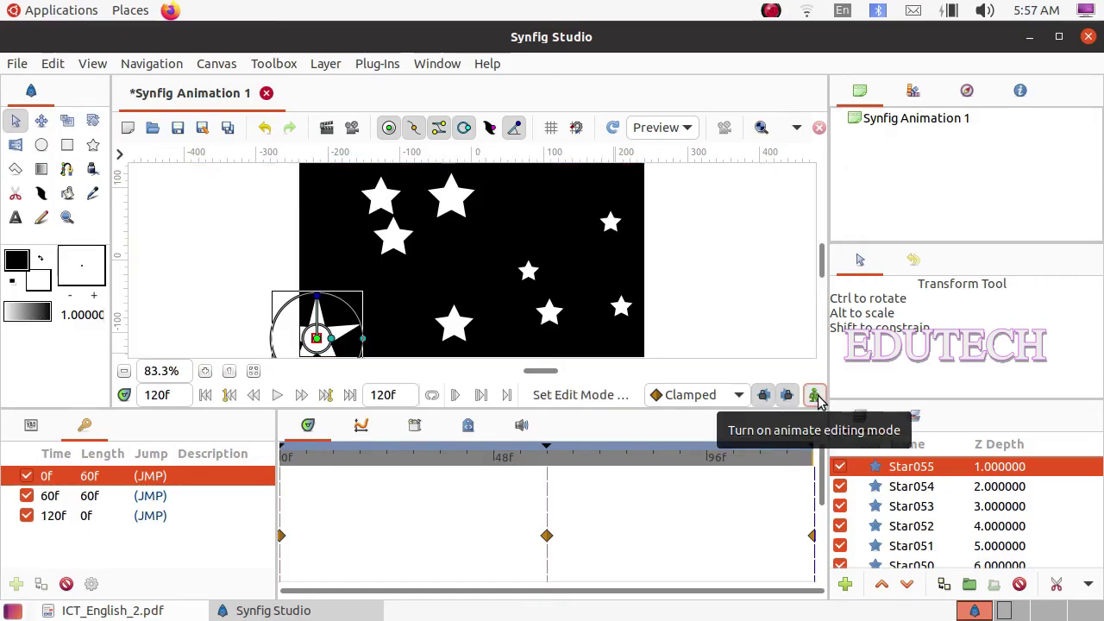
left_click(616, 349)
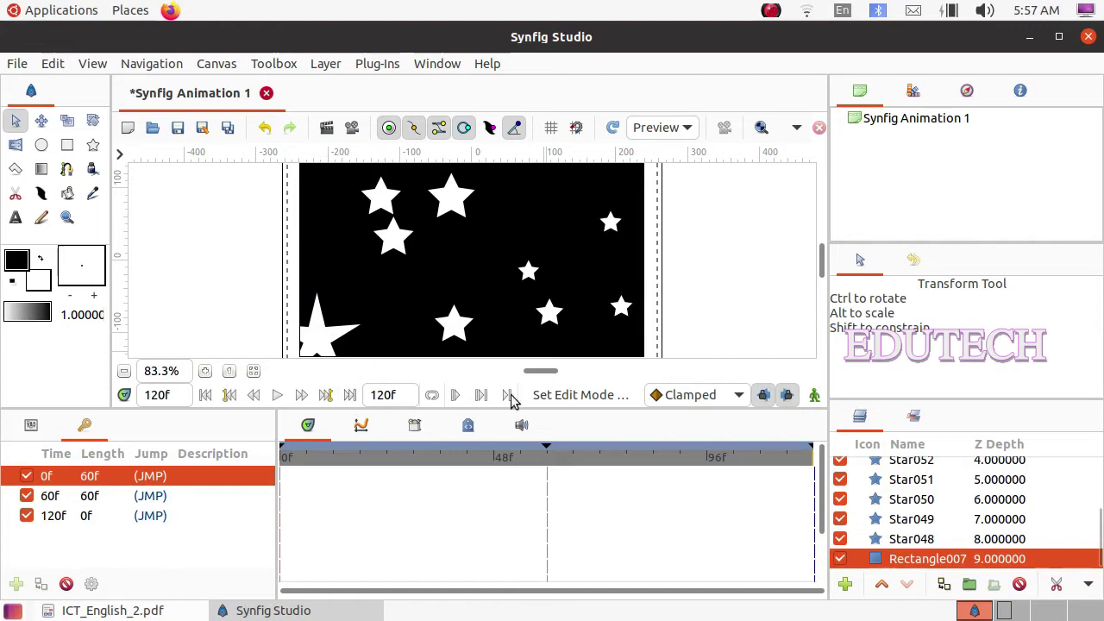
left_click(19, 64)
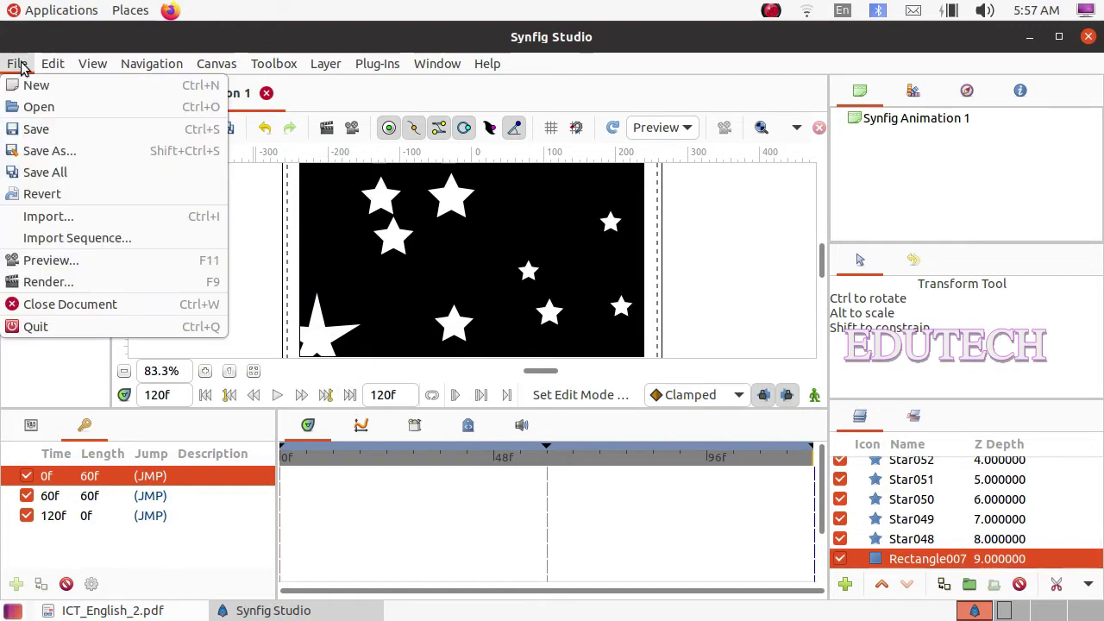
left_click(50, 260)
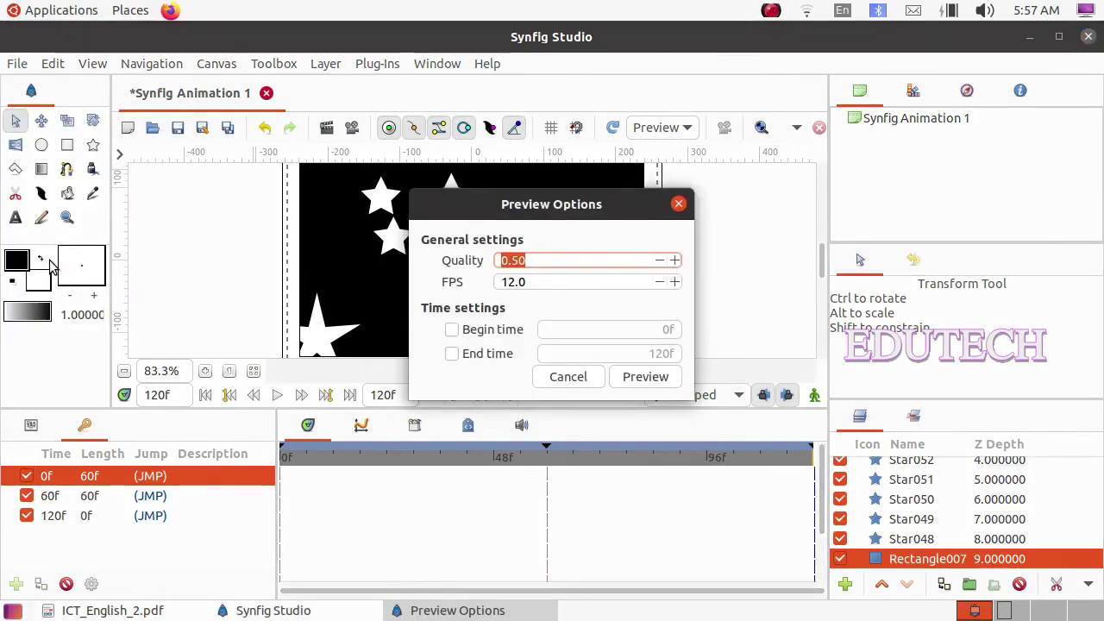
left_click(656, 381)
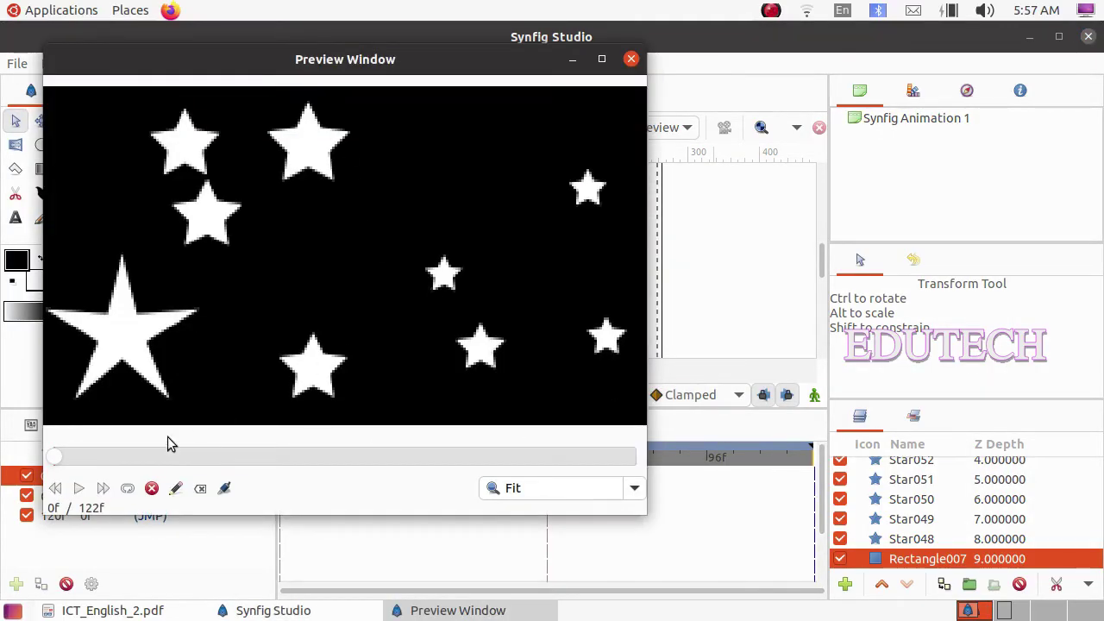
left_click(76, 489)
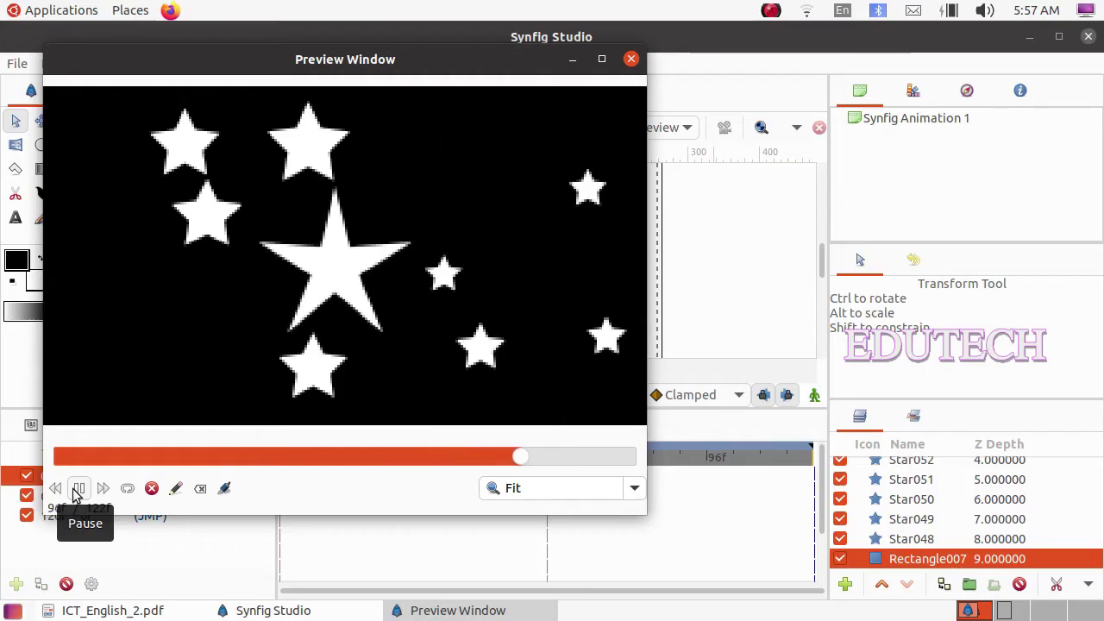
left_click(631, 59)
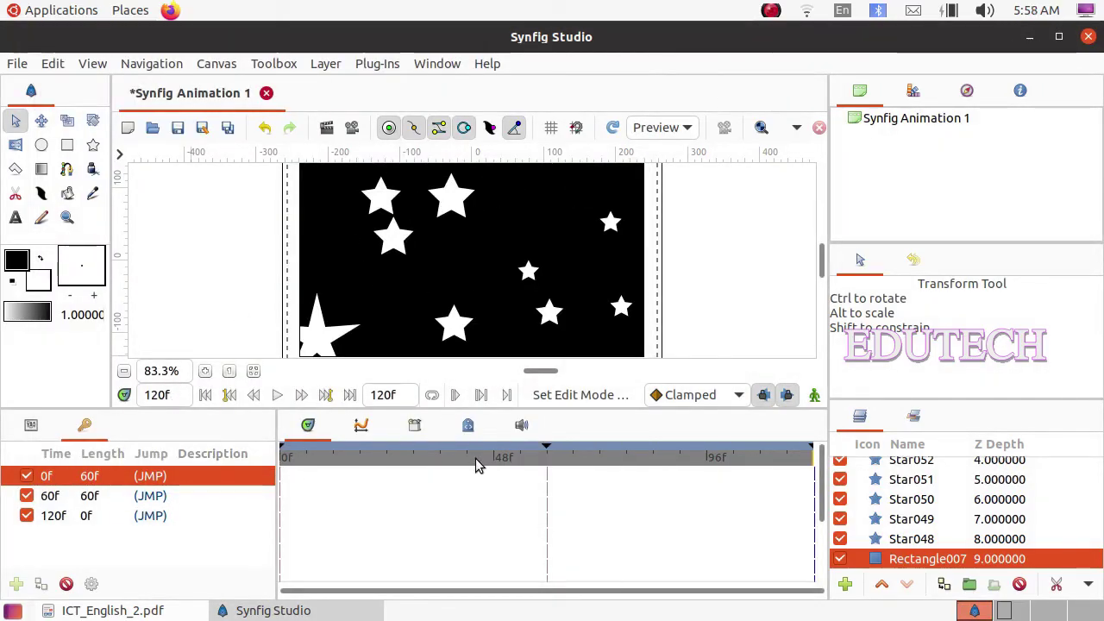
At frame 37, rotate the big star about 100° clockwise in animate editing mode, then turn the mode off.
left_click(445, 458)
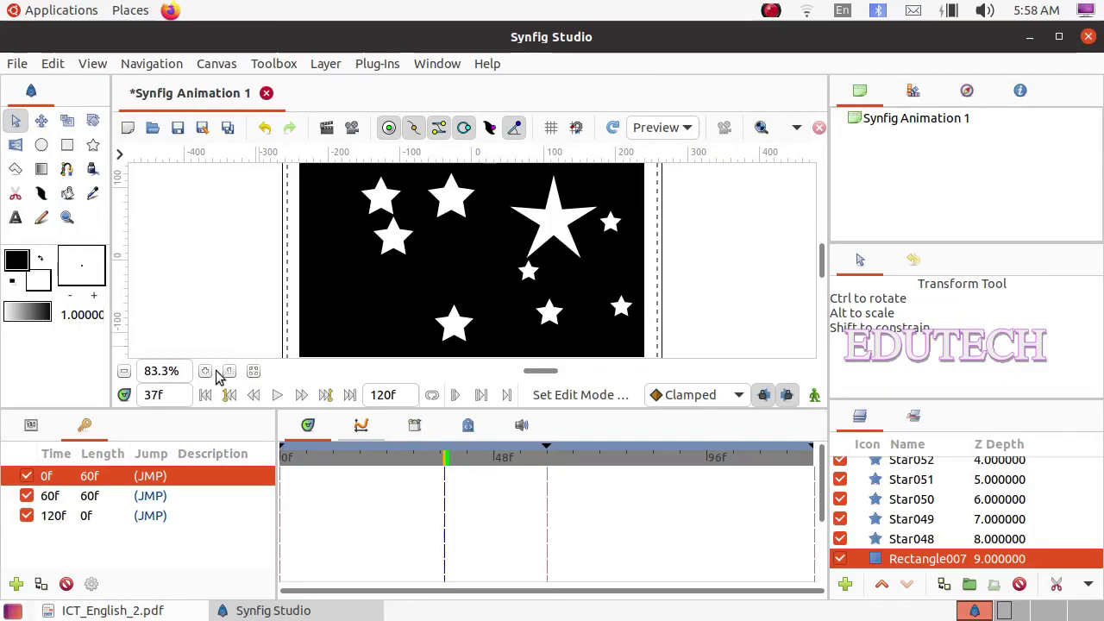
left_click(814, 396)
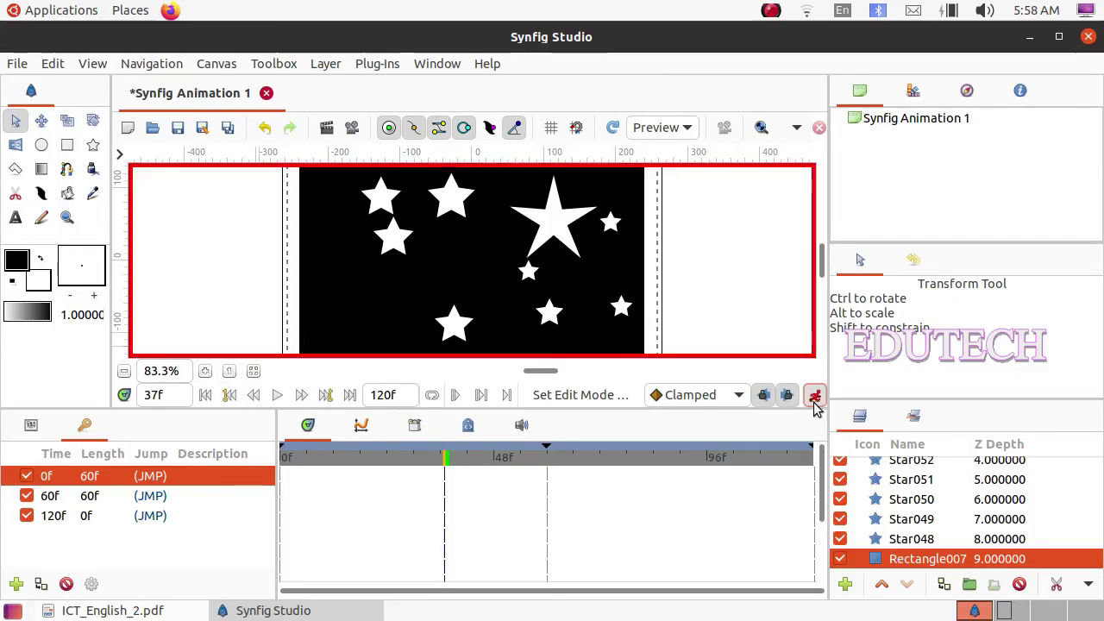
left_click(561, 227)
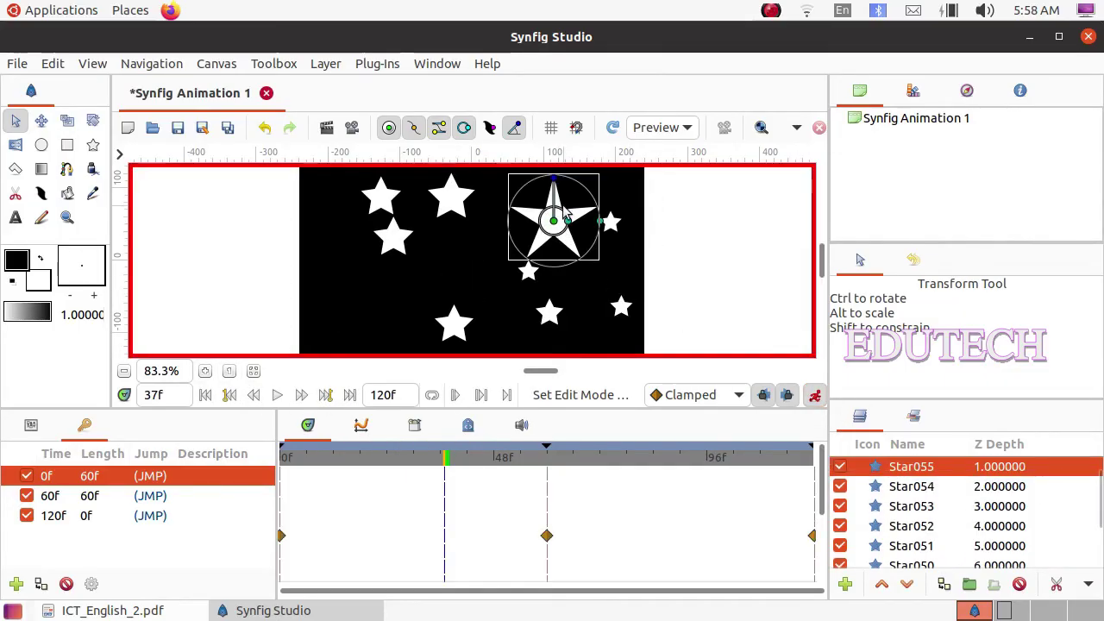
left_click_drag(556, 181, 593, 232)
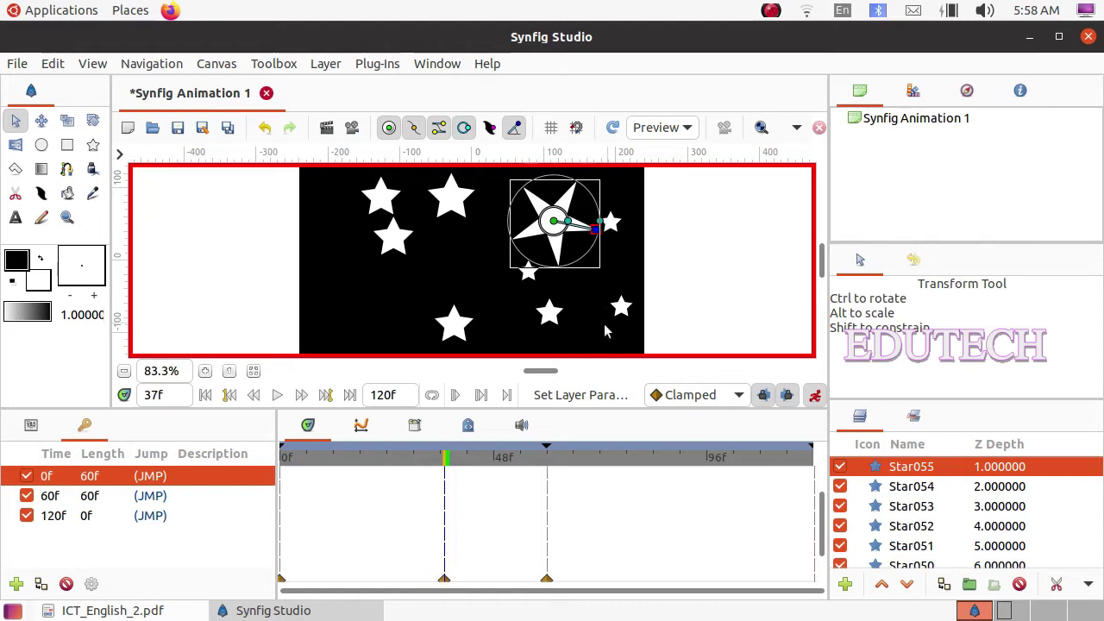
left_click(814, 395)
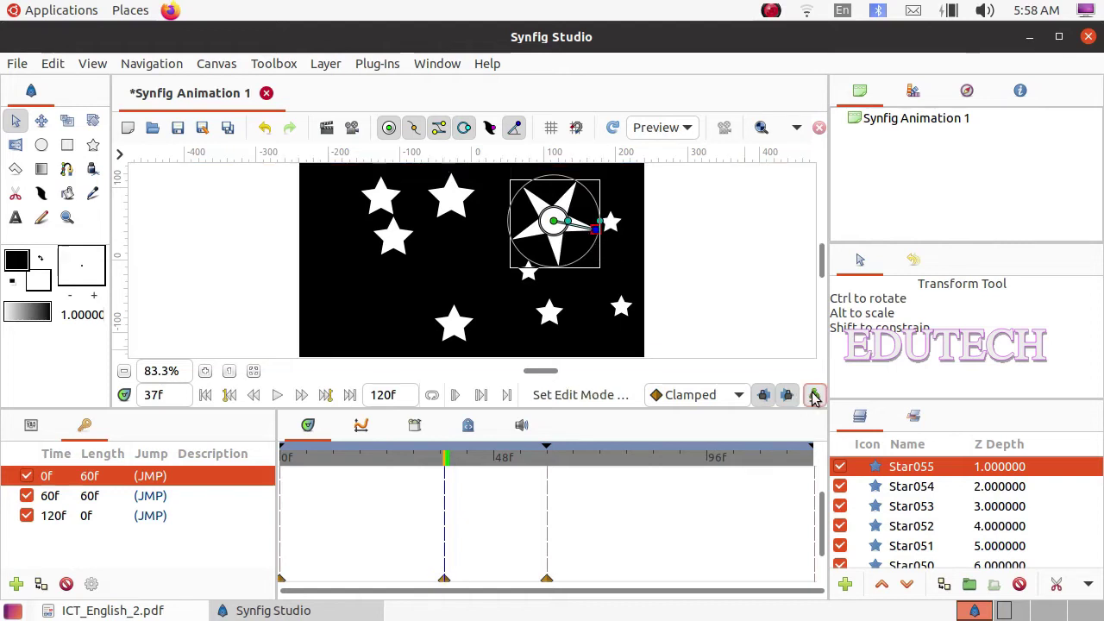
Play the animation from frame 0 to check the big star's rotation.
left_click(205, 395)
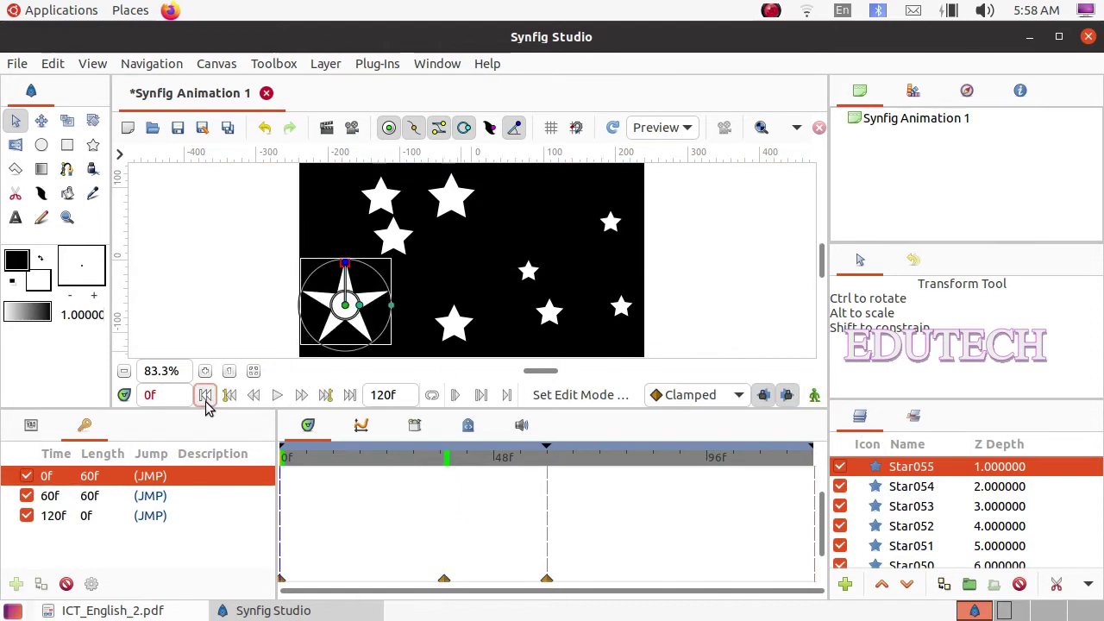
left_click(277, 395)
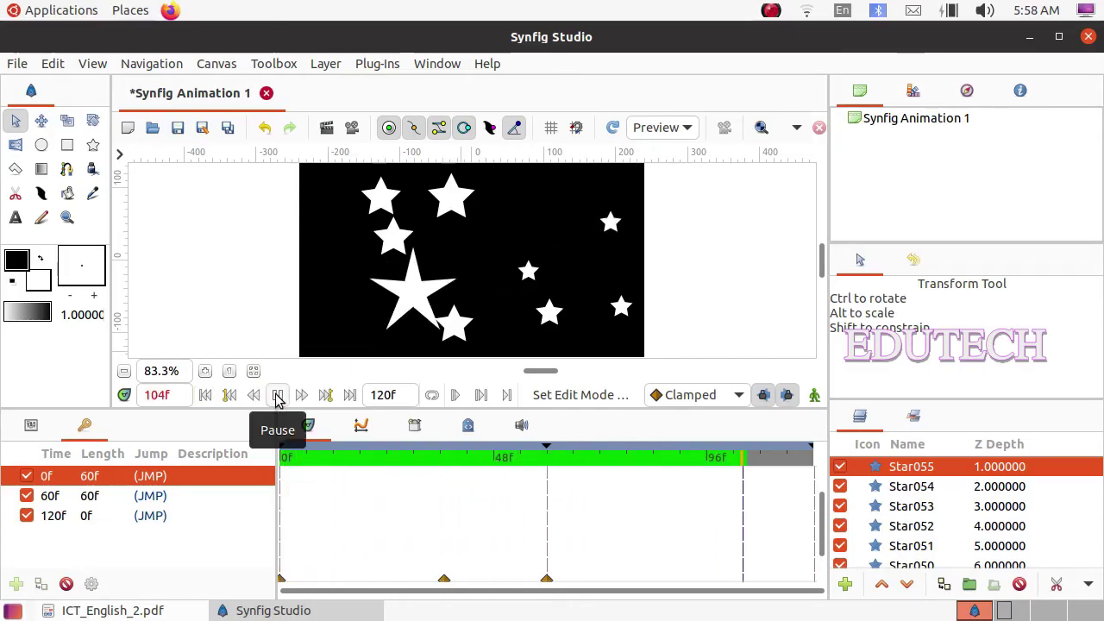
left_click(277, 395)
left_click(278, 395)
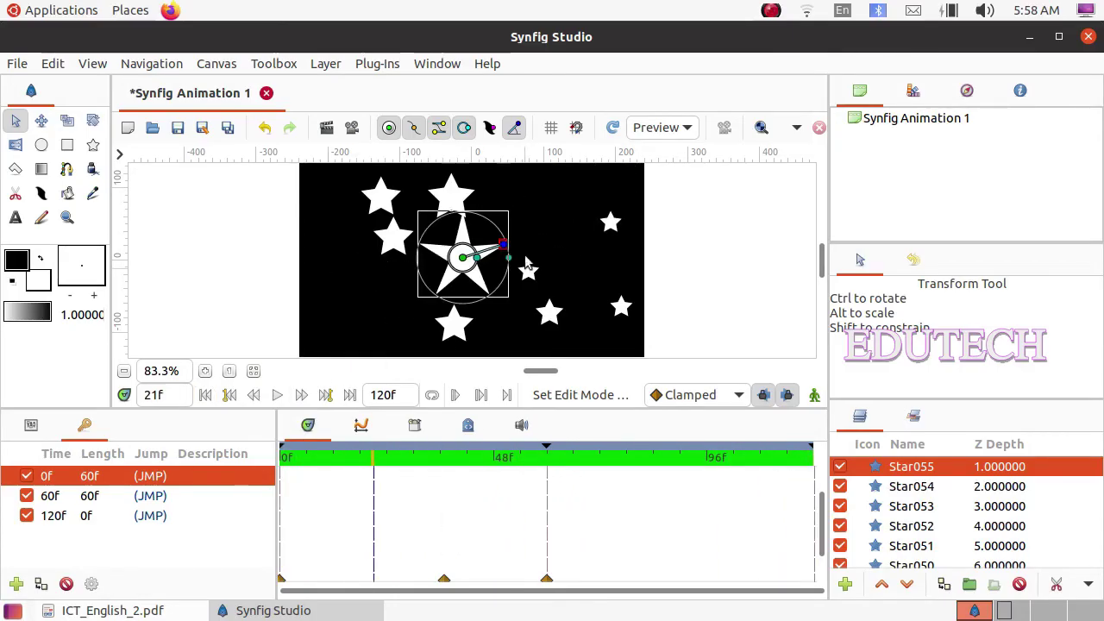
Save the animation under the name star in the Students_Works_10 folder.
left_click(22, 64)
left_click(36, 129)
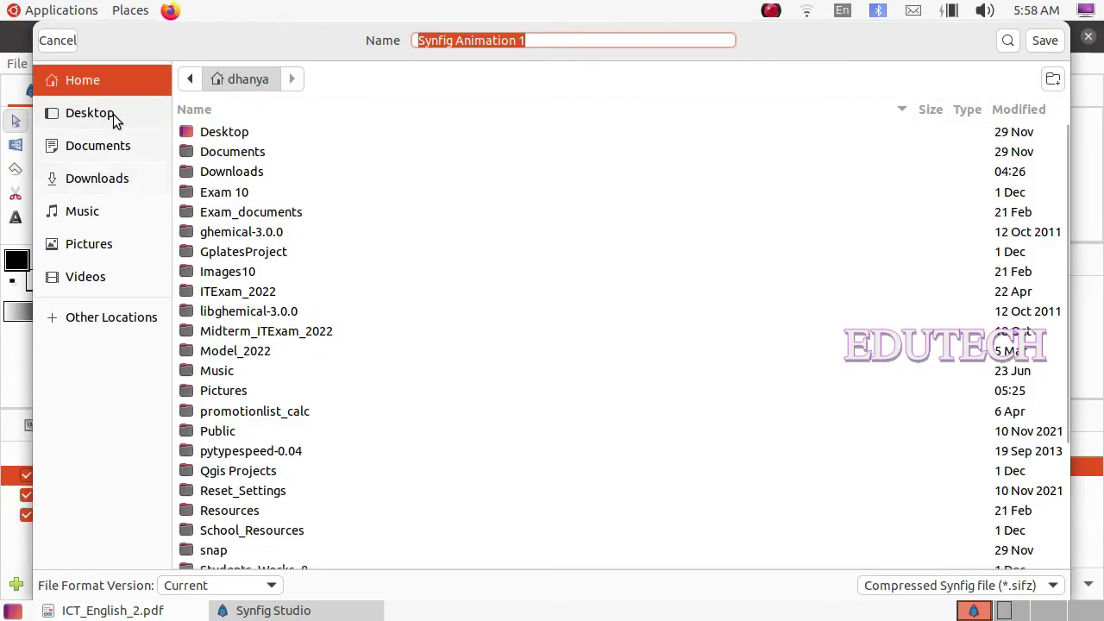
scroll(283, 351, "down", 3)
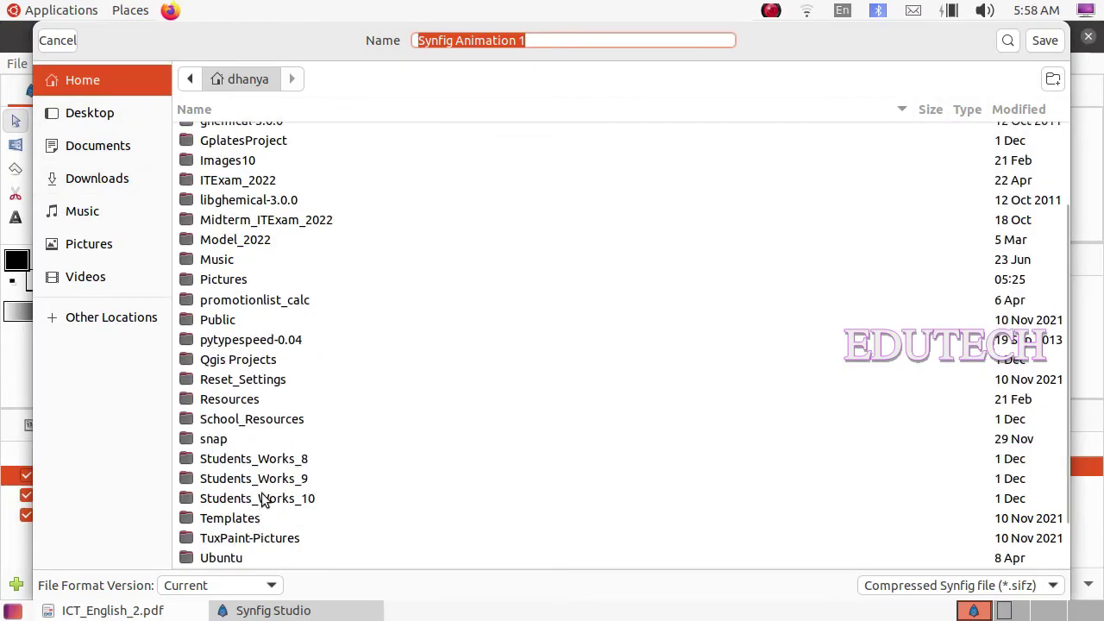
double_click(264, 498)
left_click_drag(552, 39, 368, 28)
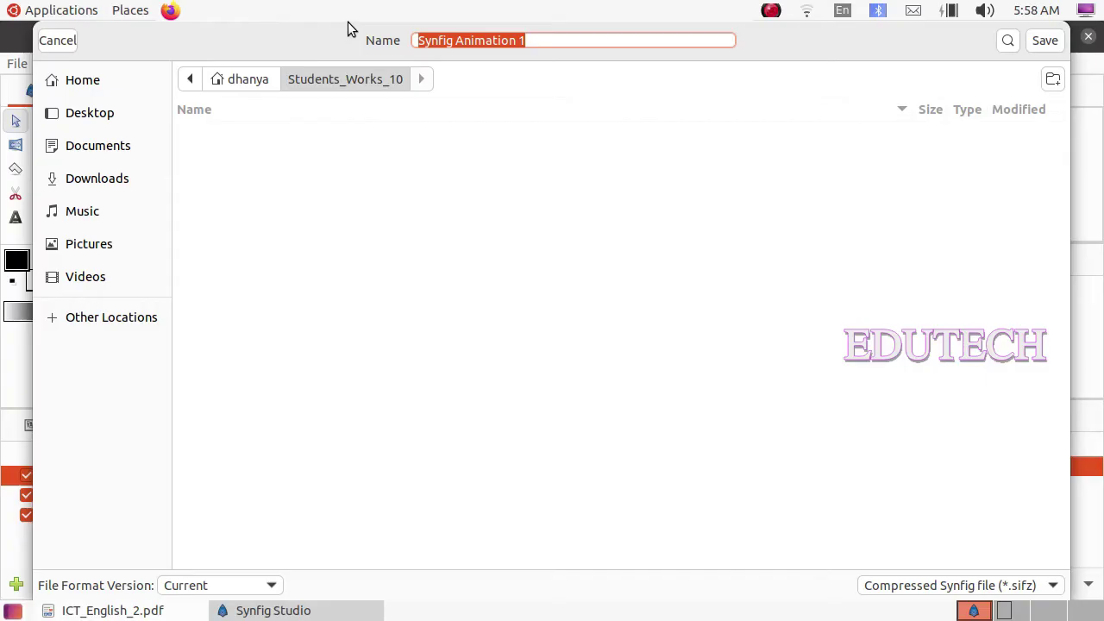
type("mk")
key("BackSpace")
key("BackSpace")
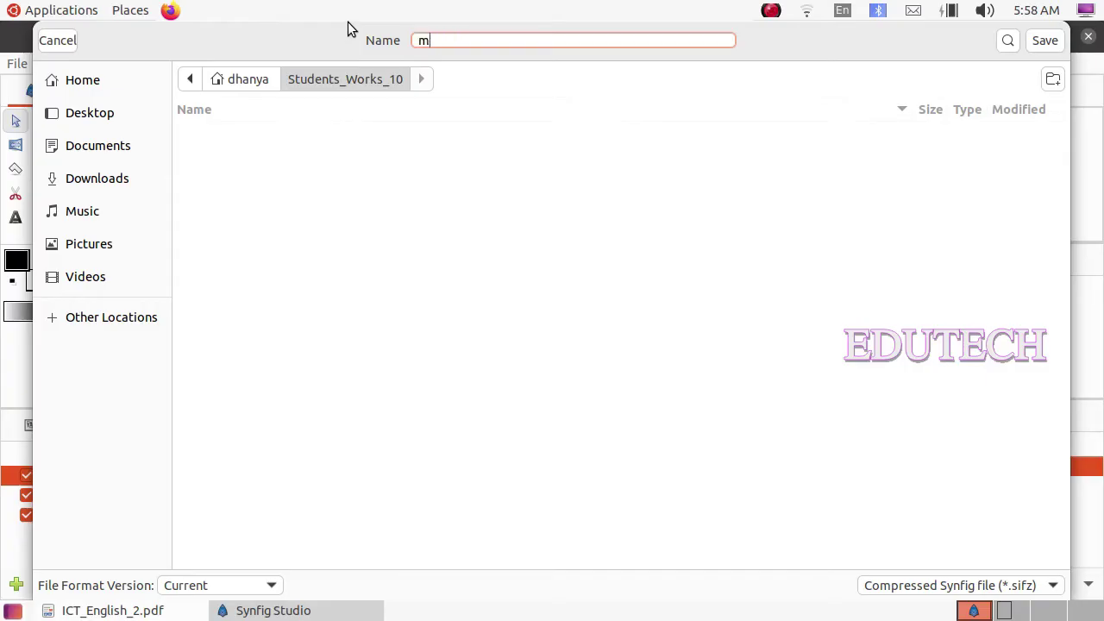
type("star")
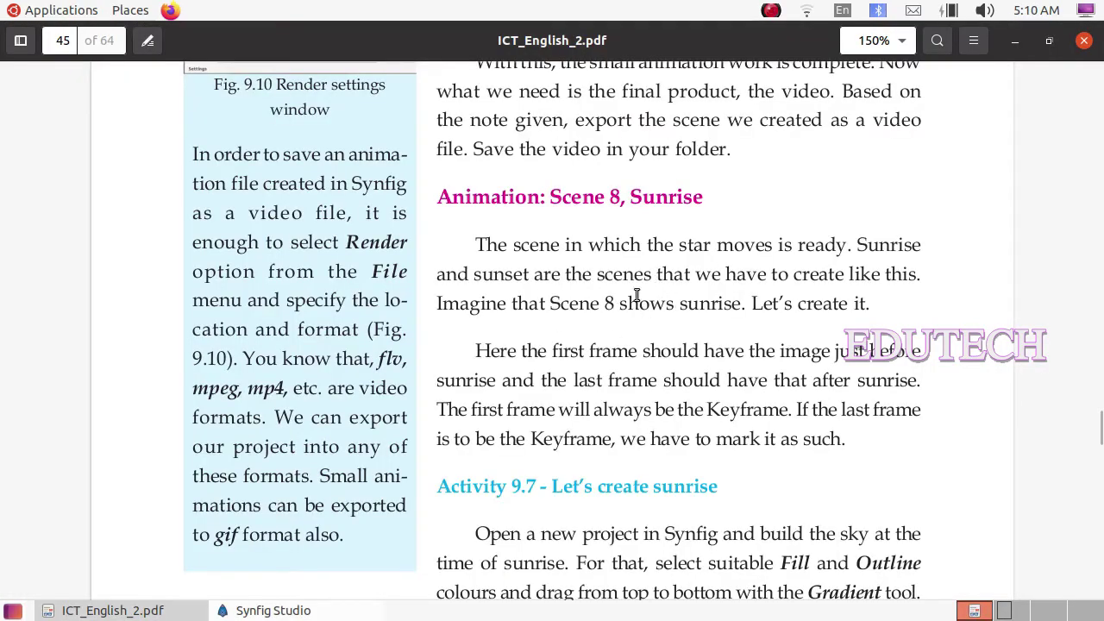
Read Activity 9.7 on creating a sunrise and study Fig. 9.11 on page 45 of ICT_English_2.pdf.
scroll(739, 440, "down", 6)
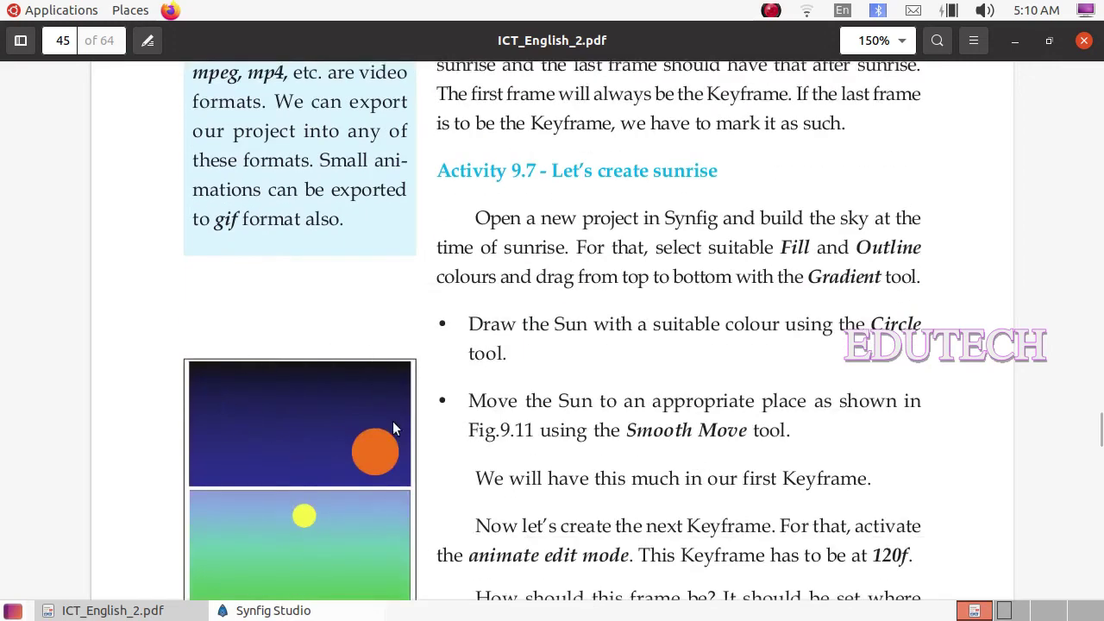
scroll(202, 458, "down", 3)
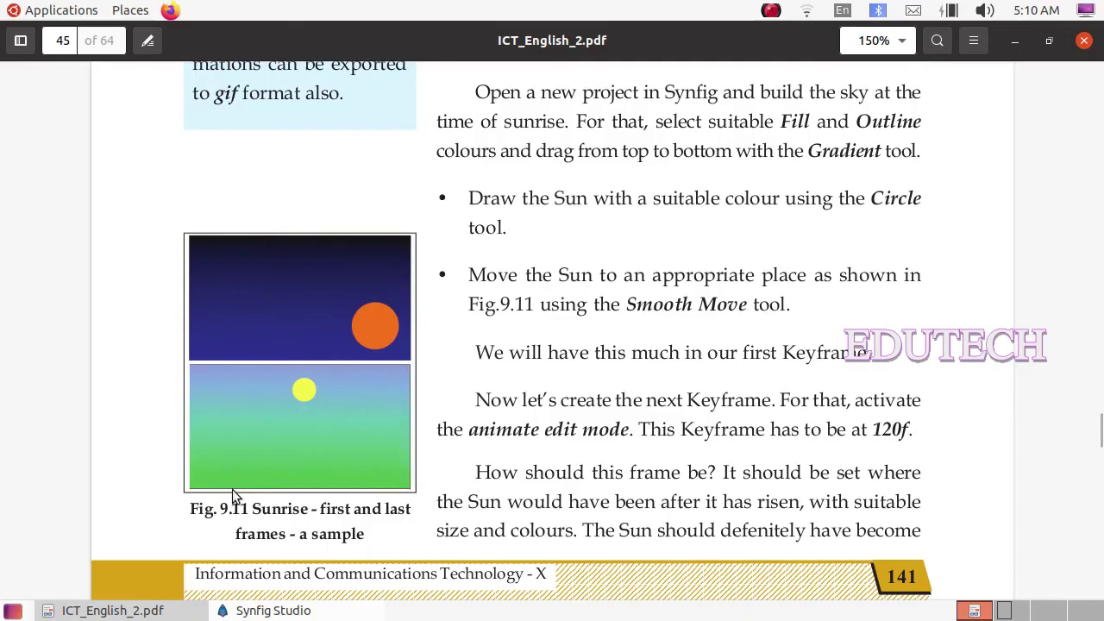
Switch to Synfig Studio and draw a vertical sky gradient from purple #43189F at the bottom to black at the top, following Fig. 9.11.
left_click(226, 611)
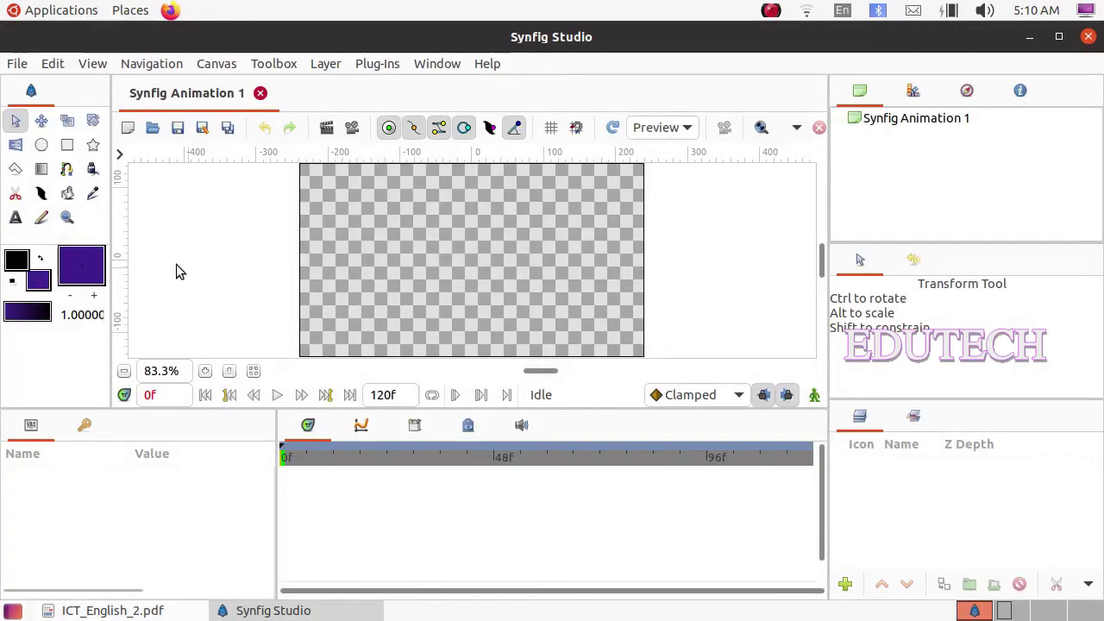
left_click(40, 170)
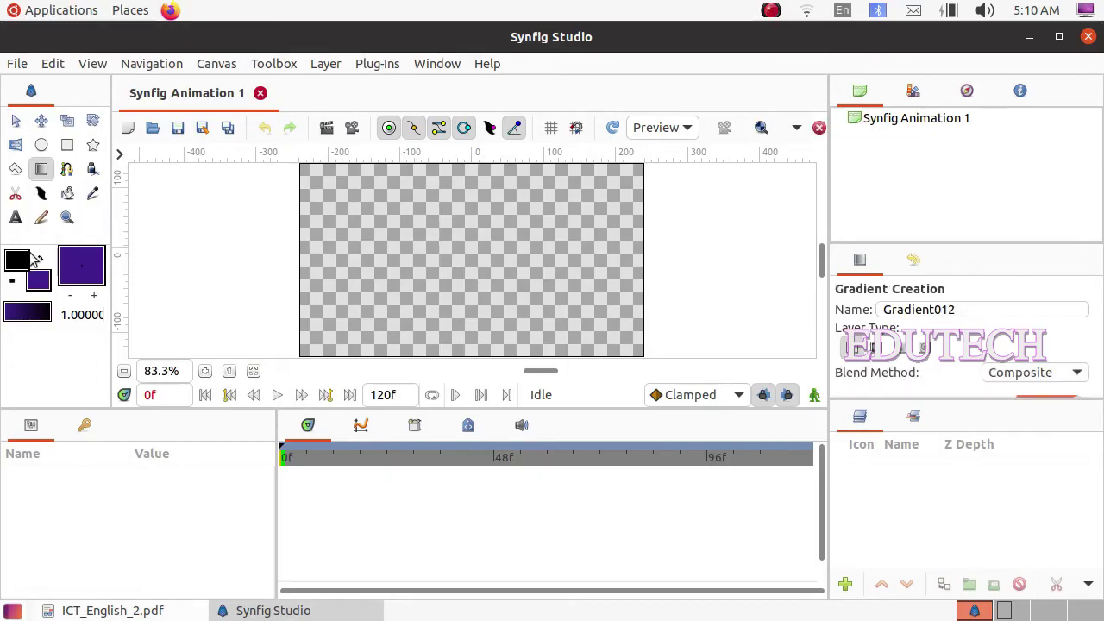
left_click(112, 611)
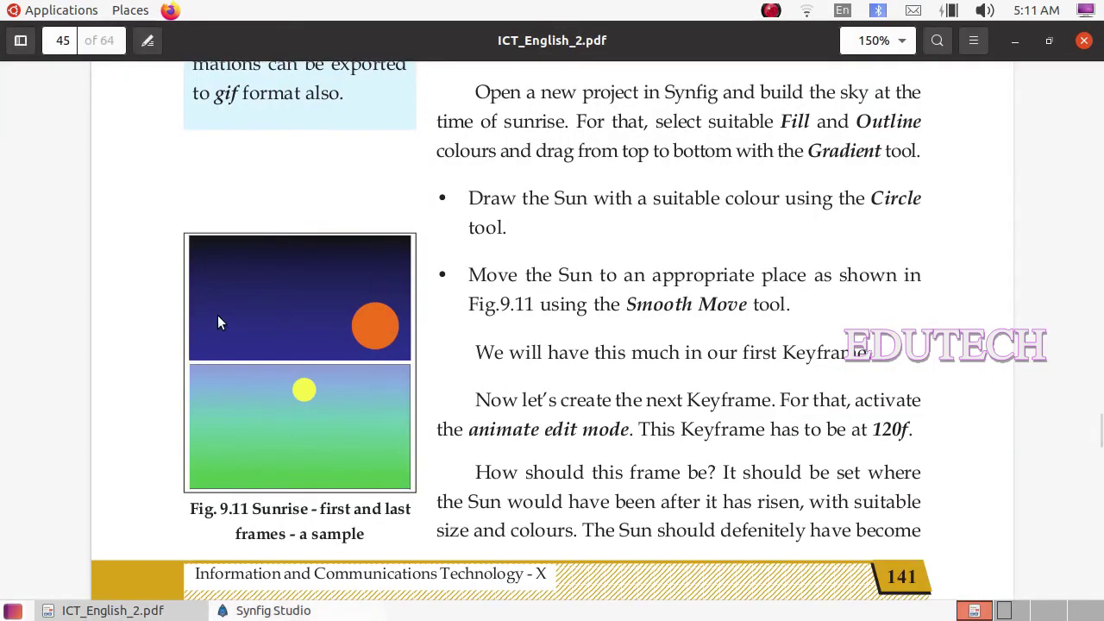
left_click(244, 611)
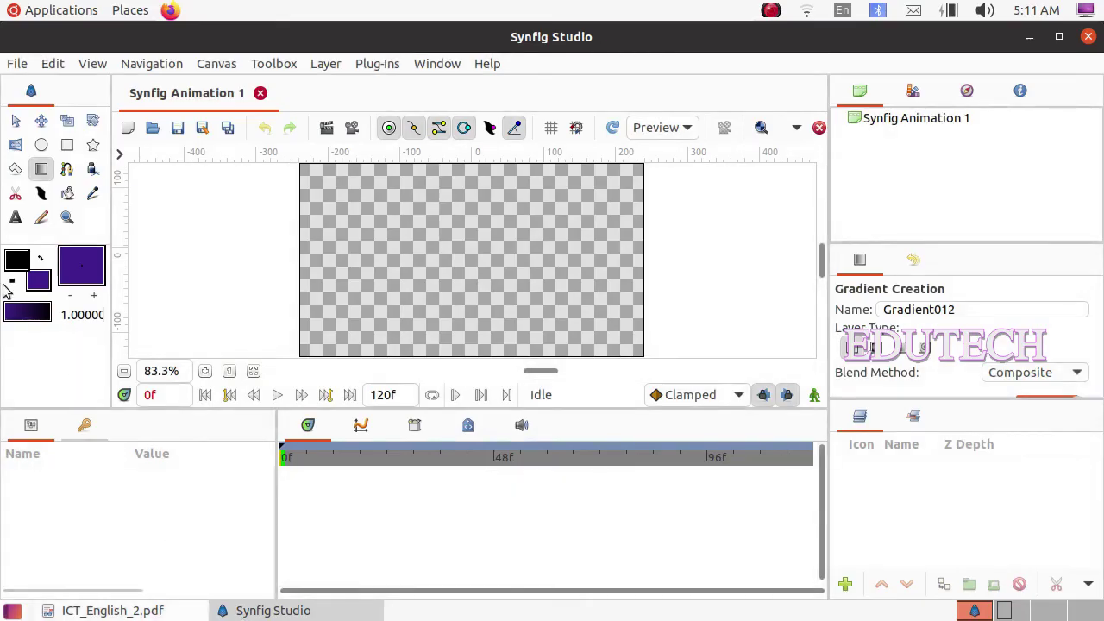
left_click(38, 282)
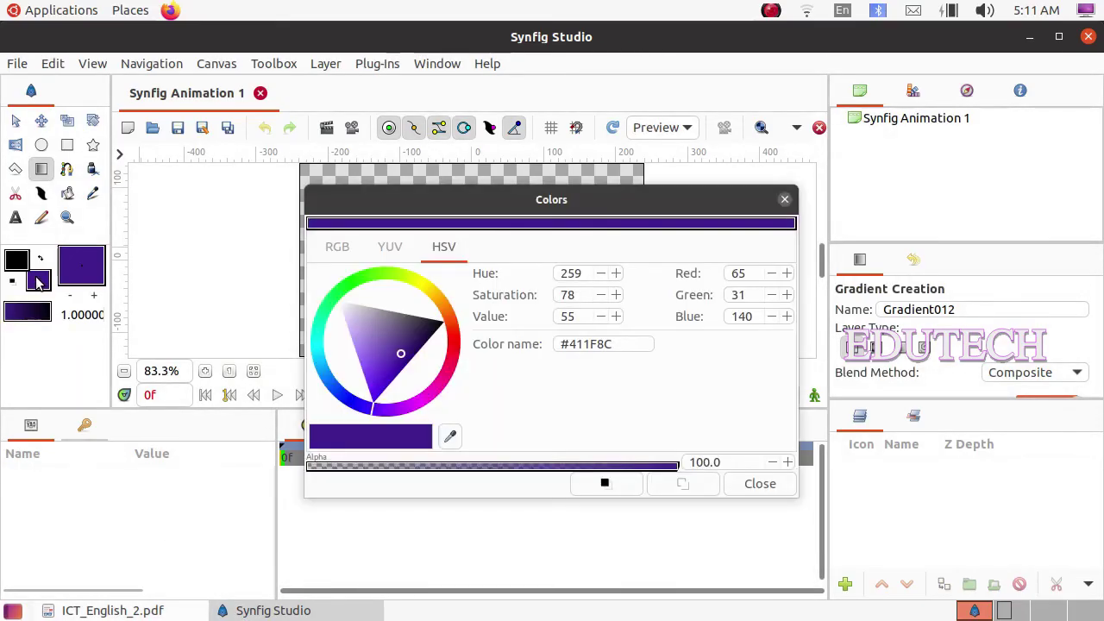
mouse_move(401, 355)
left_mouse_down()
mouse_move(414, 346)
mouse_move(395, 362)
left_mouse_up()
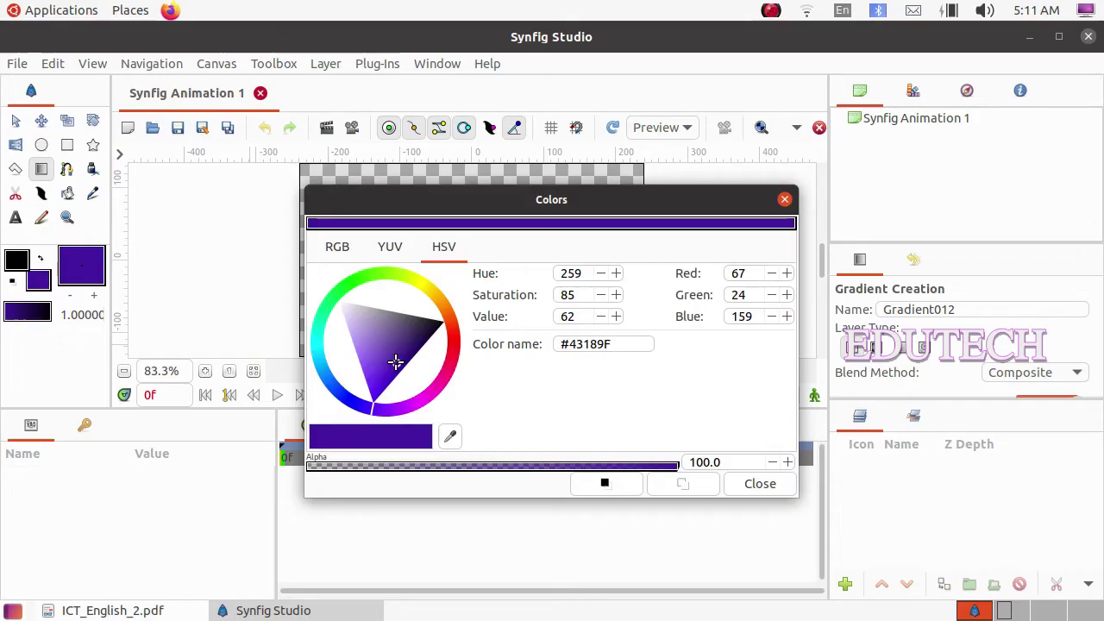
left_click(774, 485)
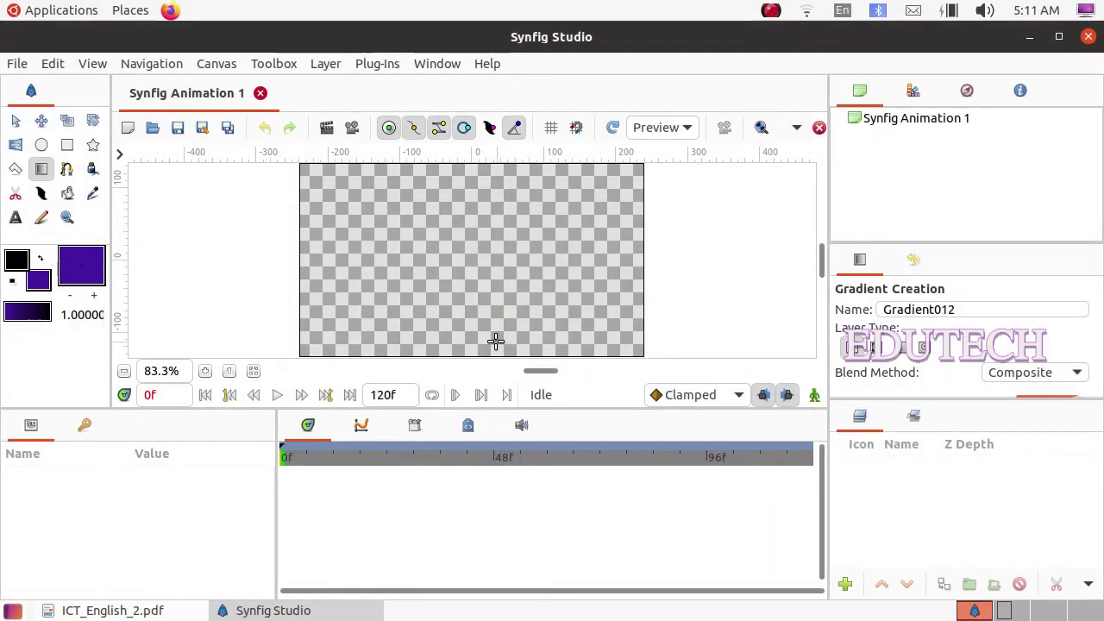
left_click_drag(488, 342, 490, 195)
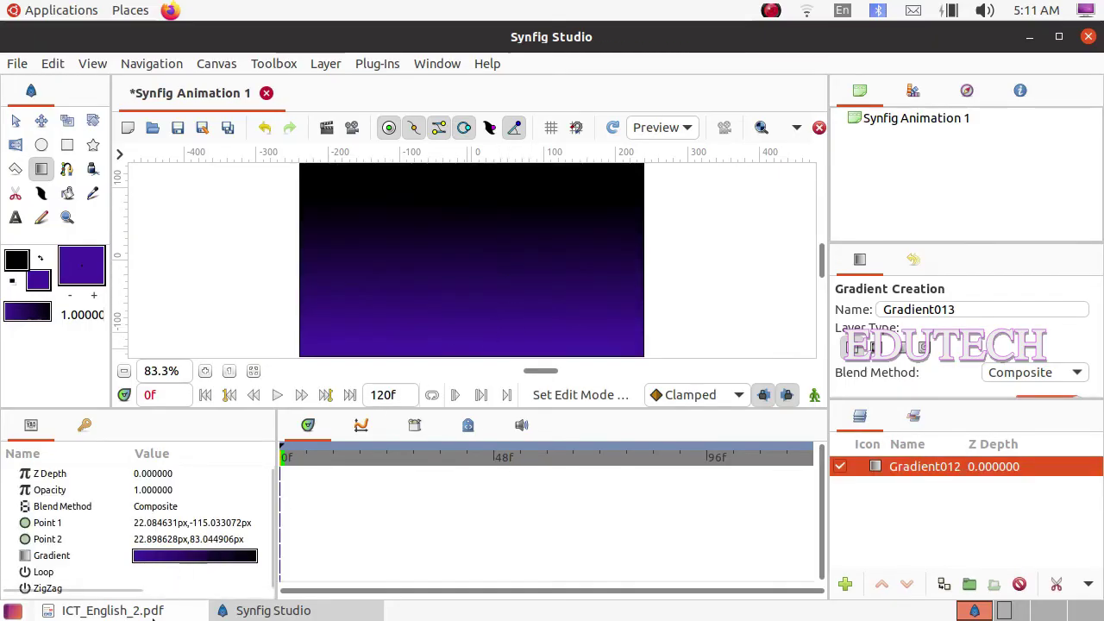
left_click(112, 610)
left_click(253, 615)
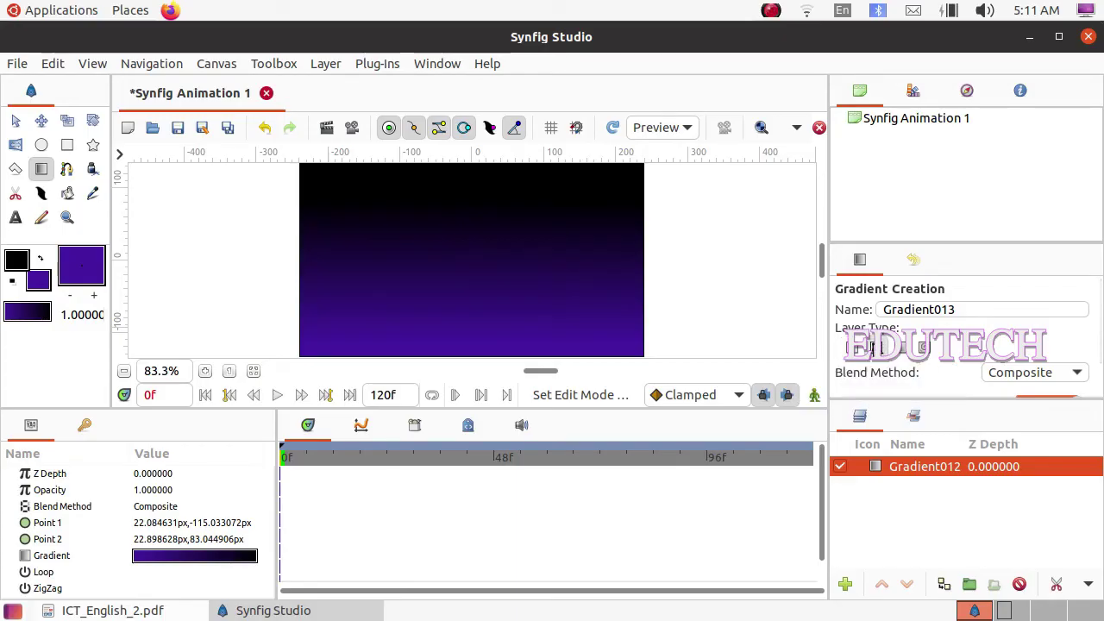
Try two radial gradients and a spiral gradient over the linear sky gradient.
left_click_drag(538, 219, 537, 220)
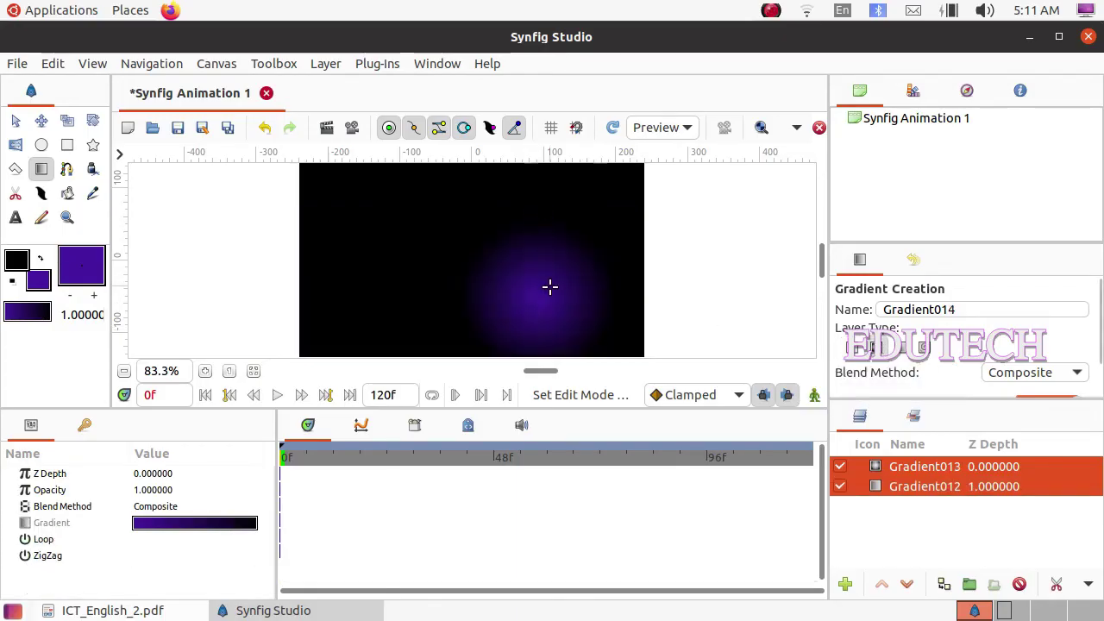
left_click_drag(395, 233, 395, 234)
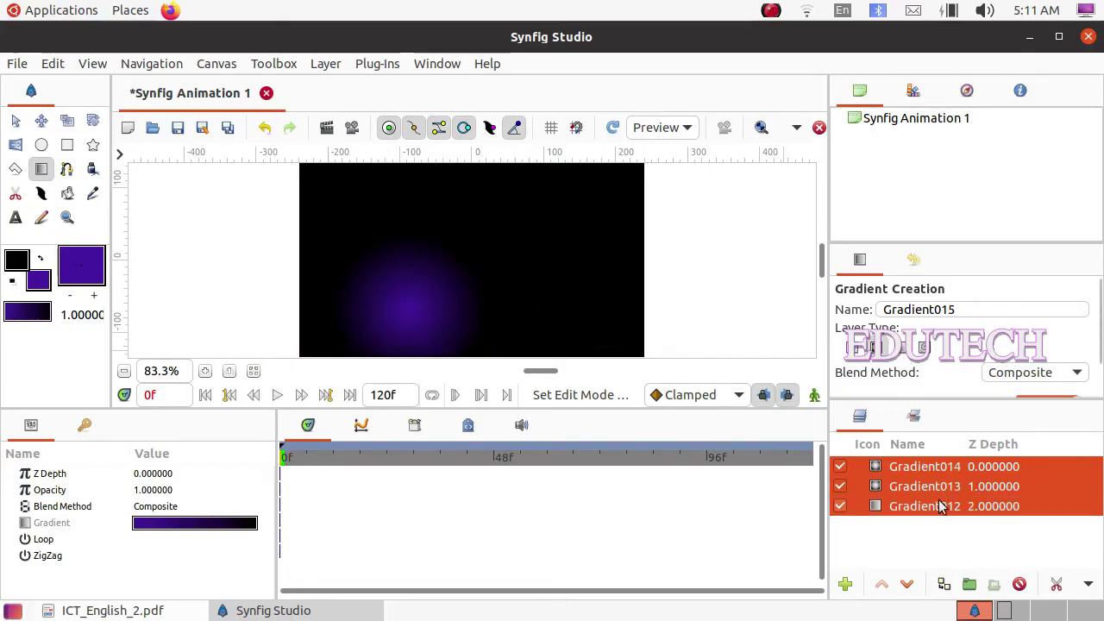
left_click(925, 349)
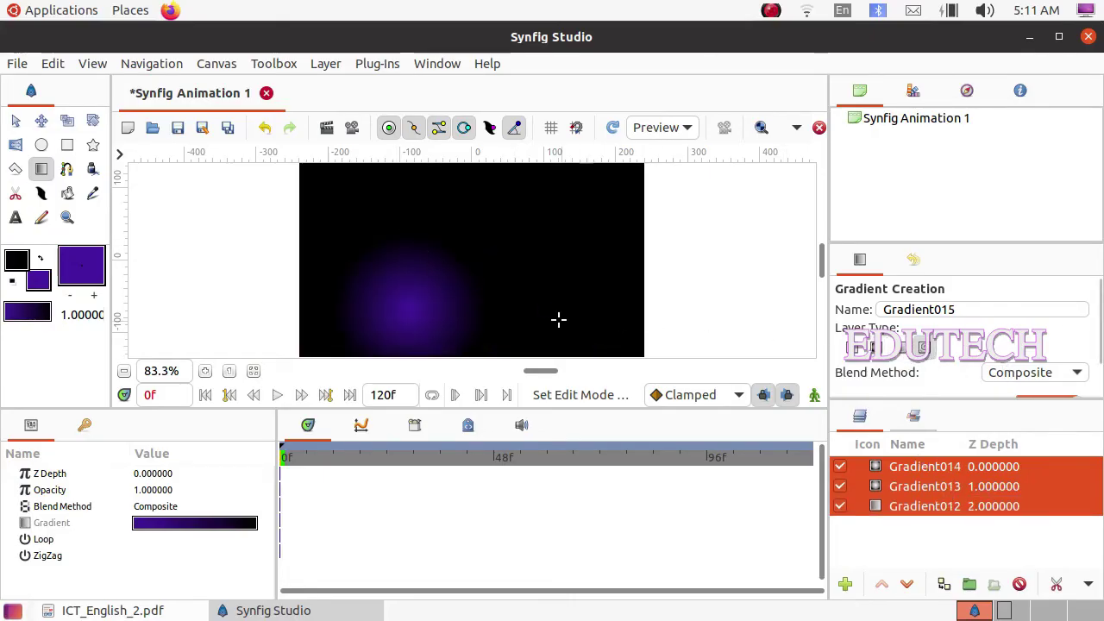
left_click_drag(559, 320, 561, 224)
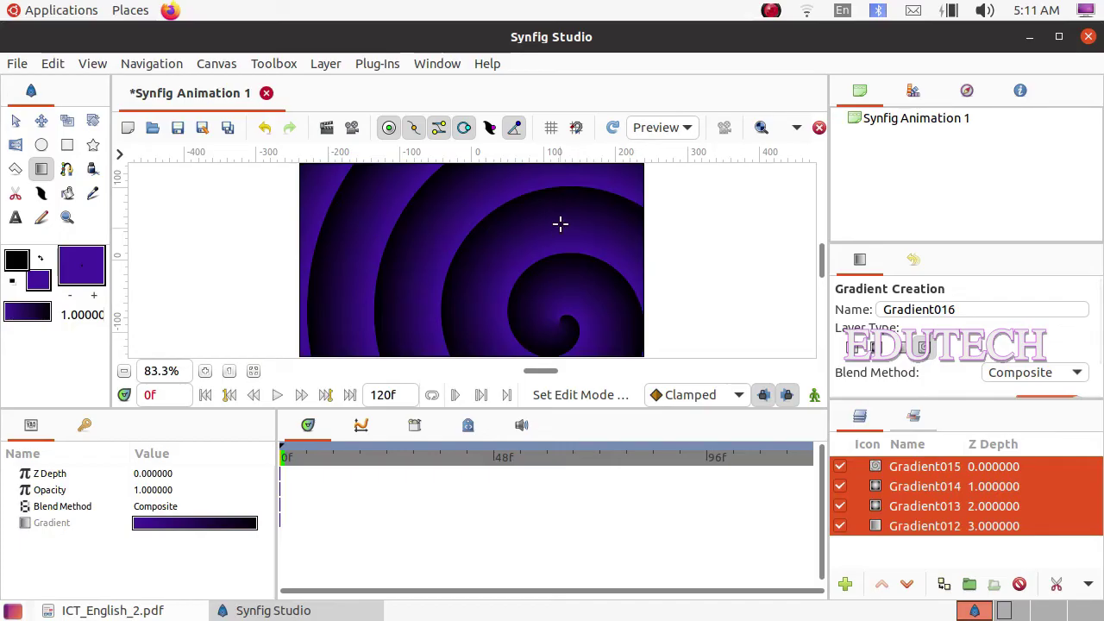
Delete the Gradient012 layer, undo the deletion, and remove the extra radial and spiral gradients.
left_click(925, 535)
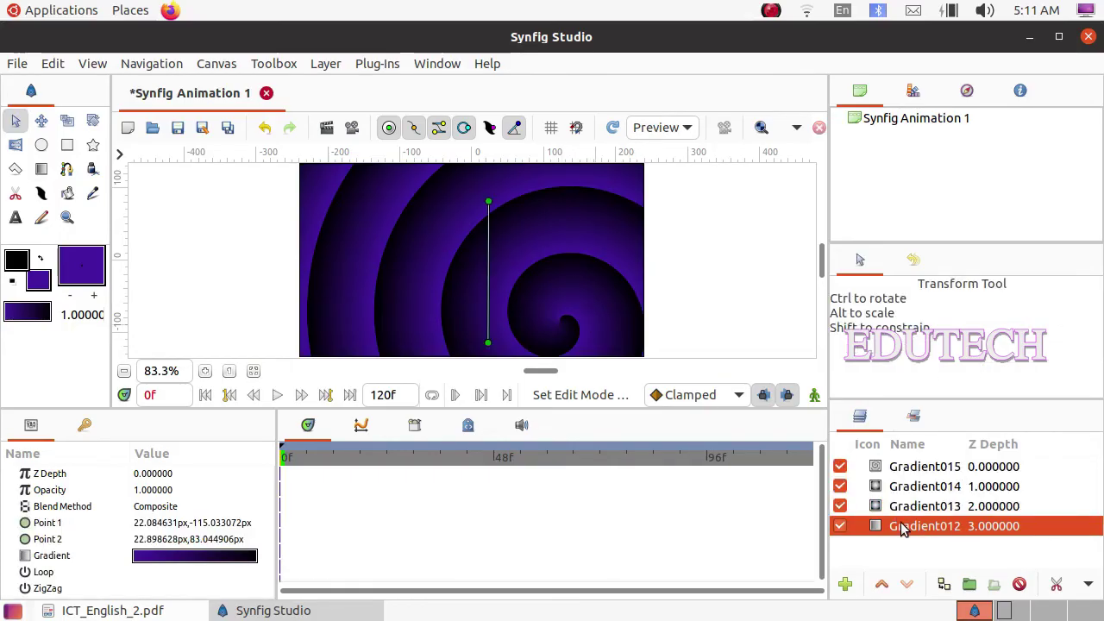
right_click(902, 529)
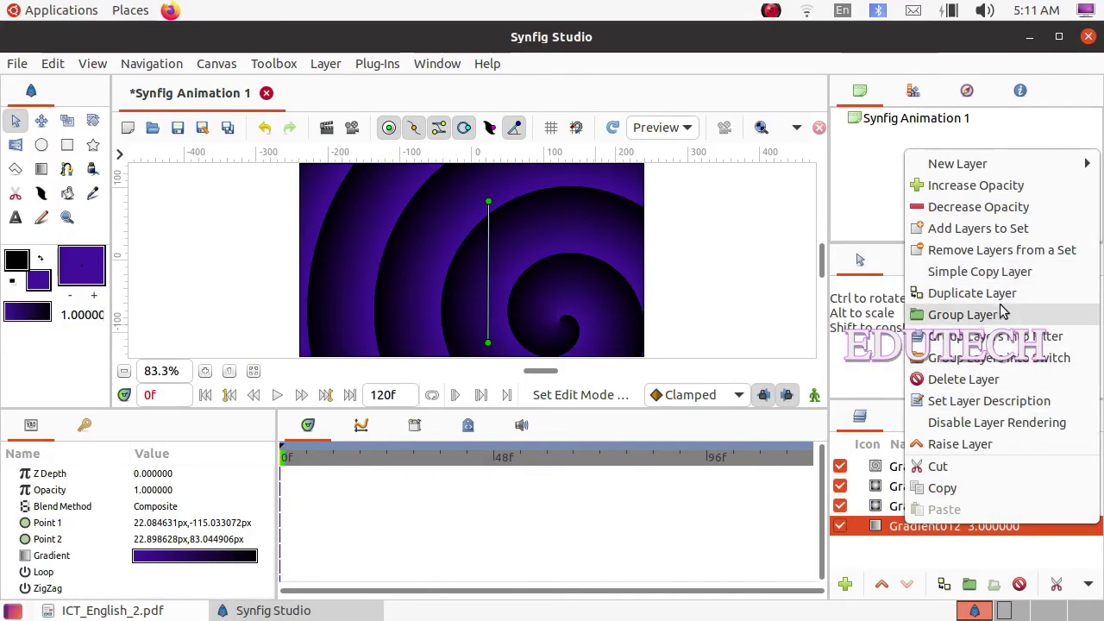
left_click(964, 379)
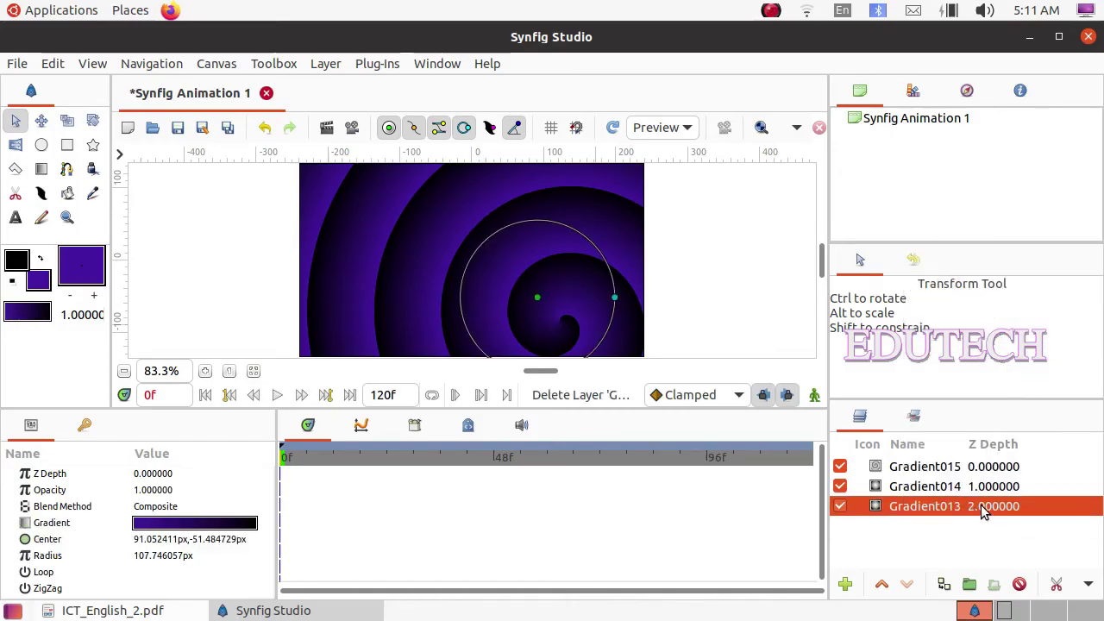
key("ctrl+z")
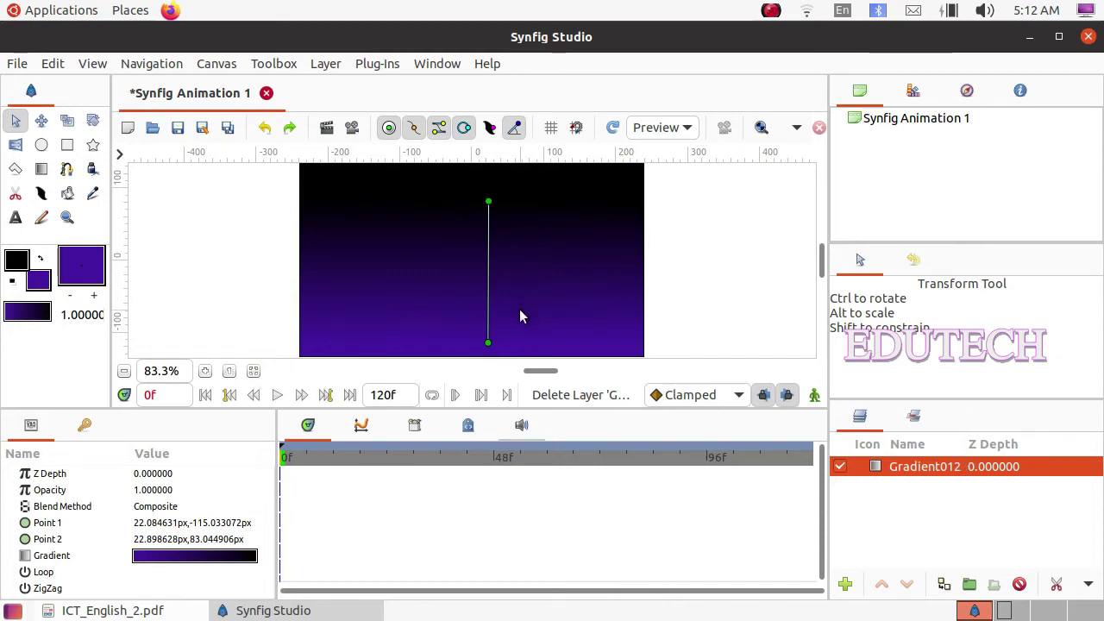
Following Fig. 9.11, draw the sun as an orange #F98D19 circle with a radius of about 40 px near the sky's lower-right corner.
key("alt+Tab")
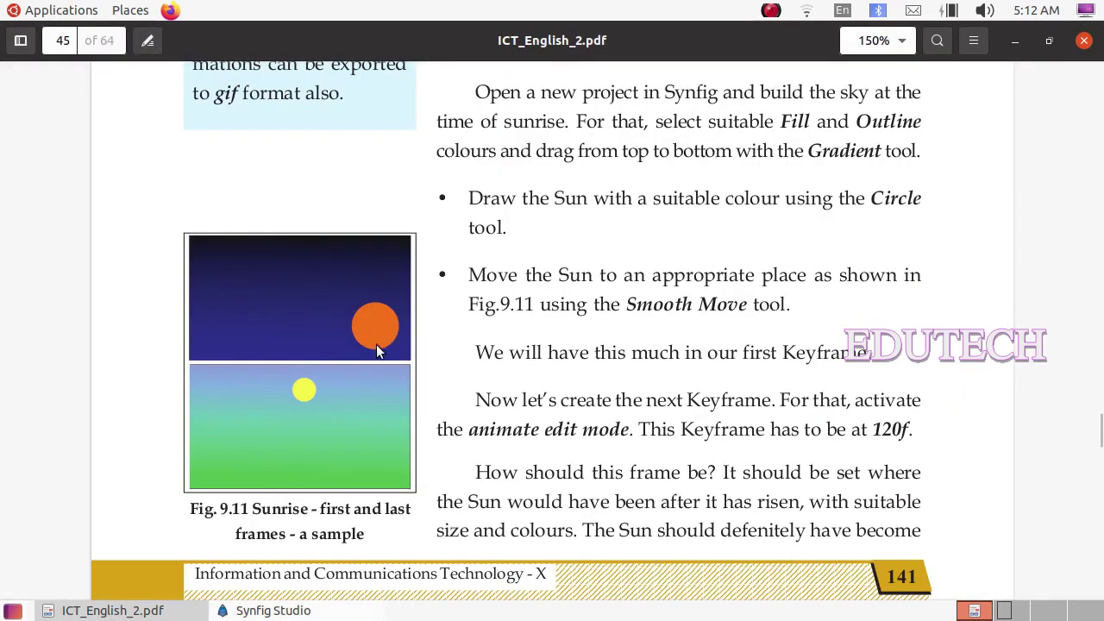
left_click(268, 613)
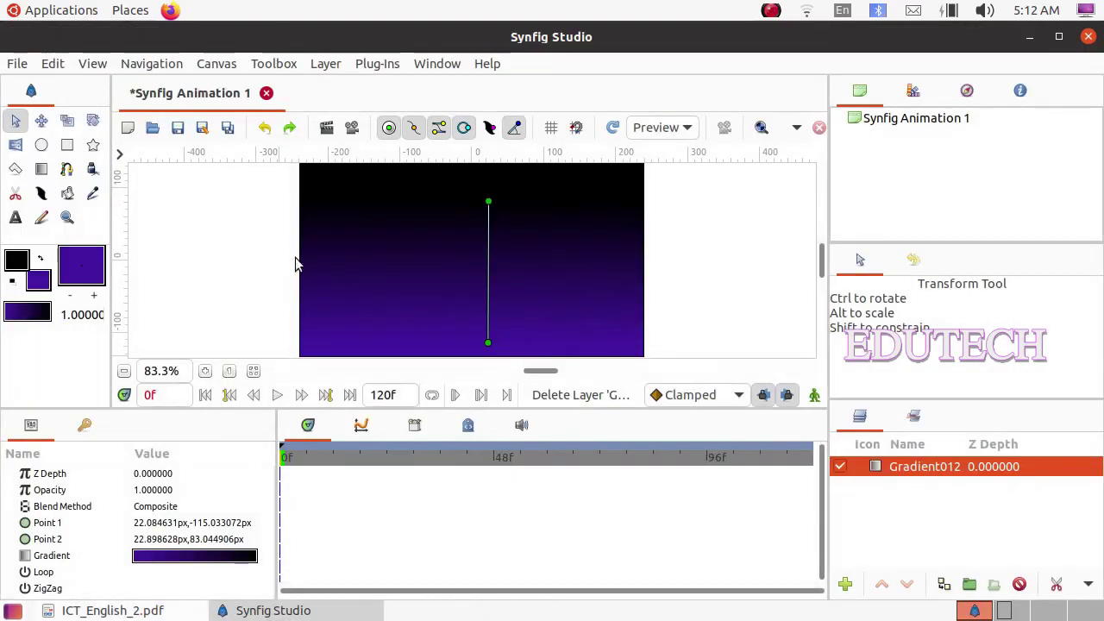
left_click(41, 147)
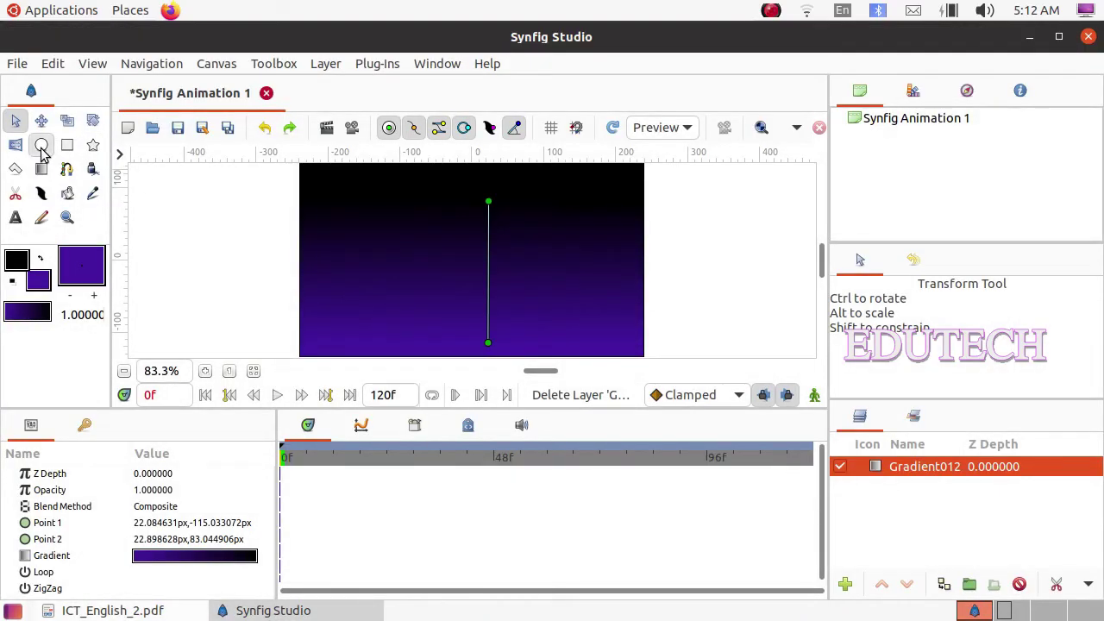
left_click(39, 283)
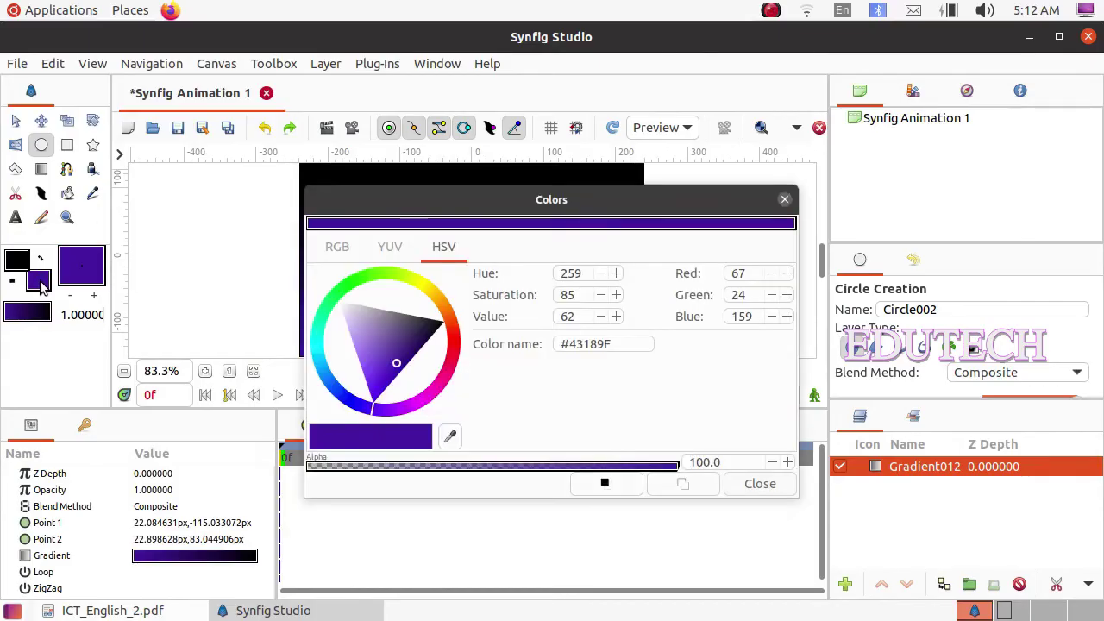
left_click(441, 301)
left_click_drag(419, 316, 424, 314)
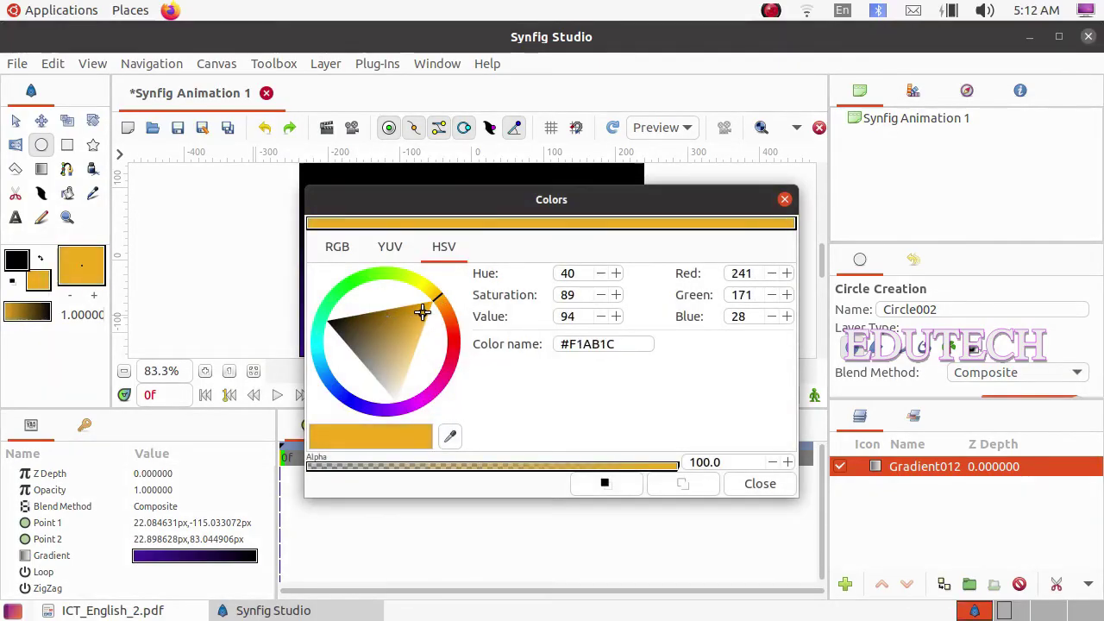
left_click(442, 304)
left_click(430, 318)
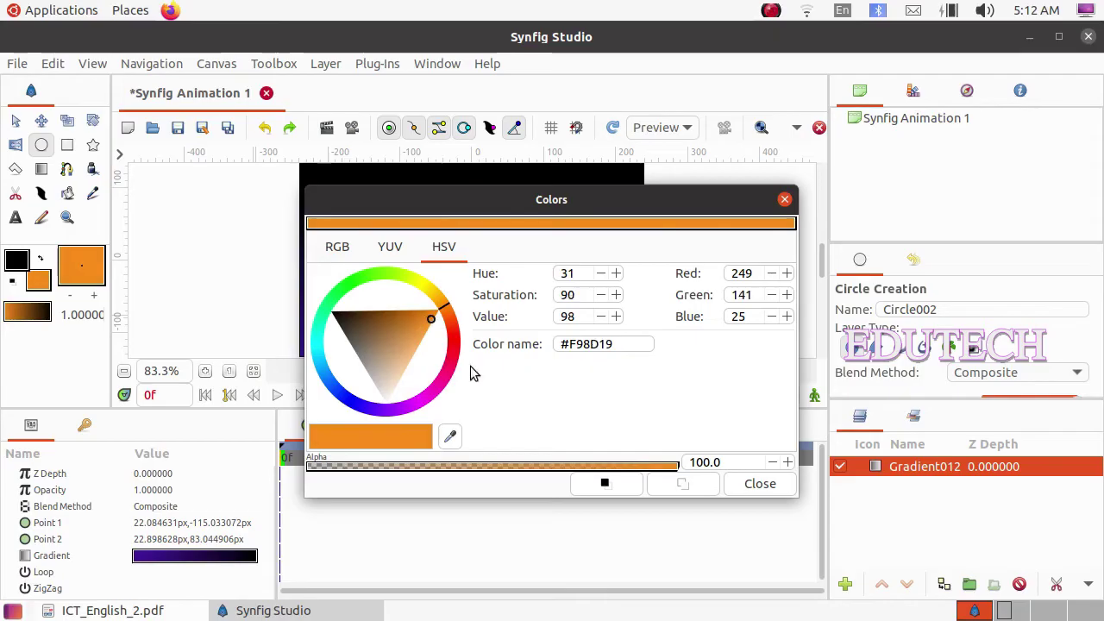
left_click(753, 481)
left_click_drag(595, 319, 623, 364)
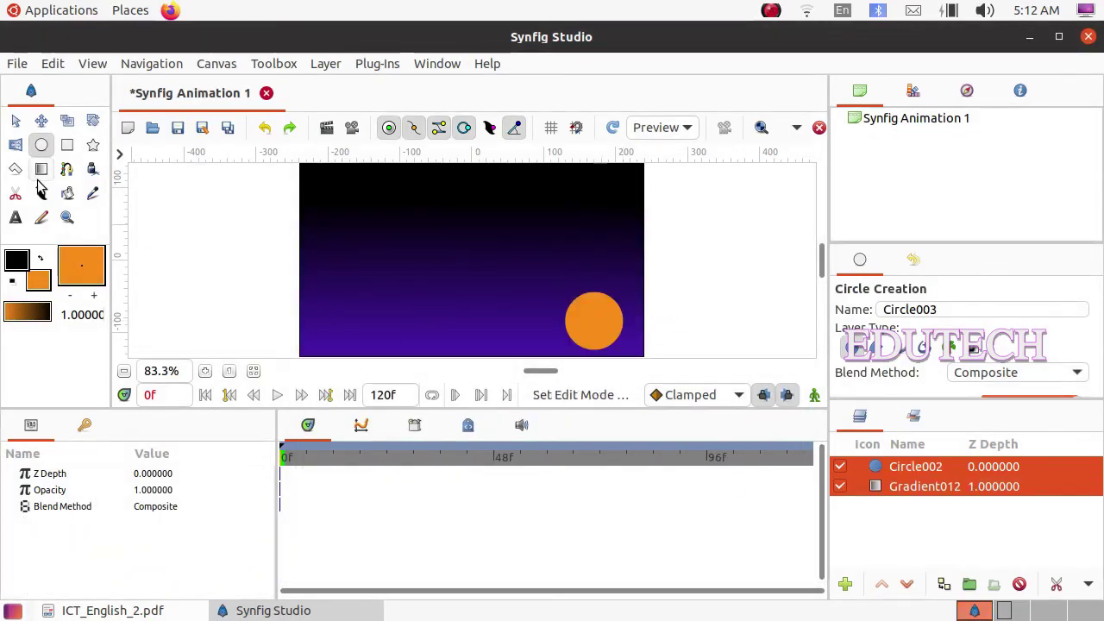
Move the sun with the Smooth Move tool slightly left and down to about 152 px, -97 px.
left_click(41, 121)
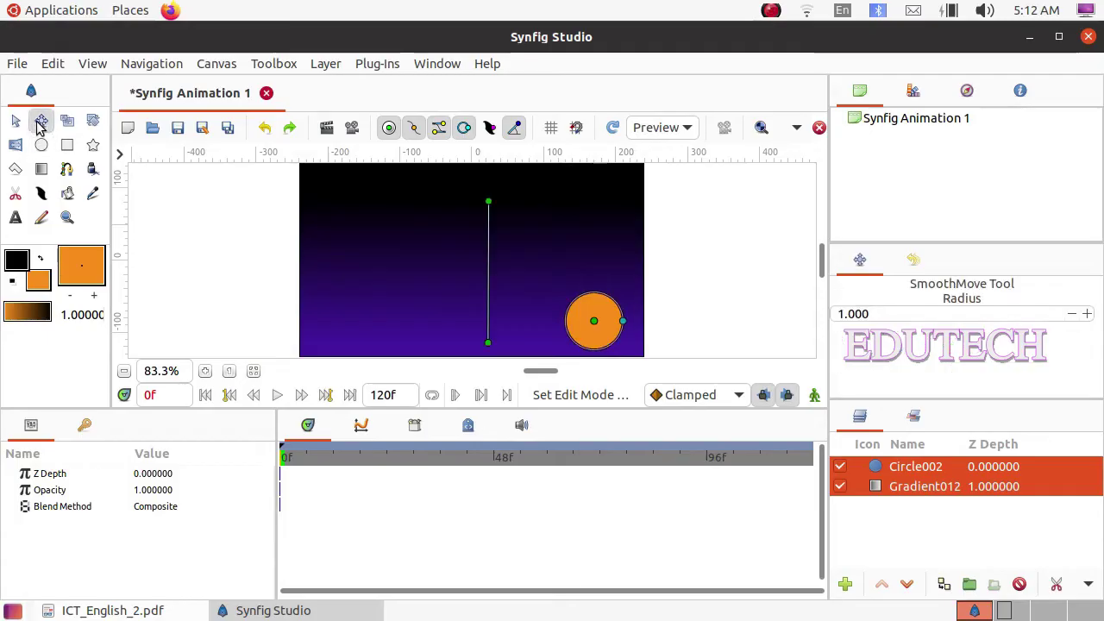
left_click(592, 325)
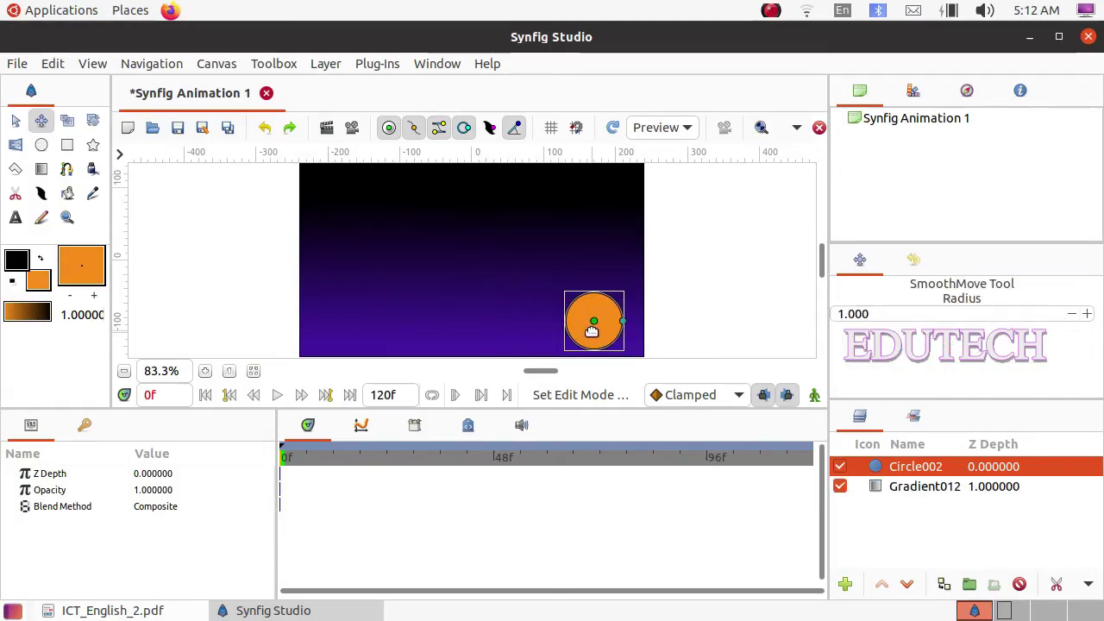
left_click_drag(598, 325, 580, 330)
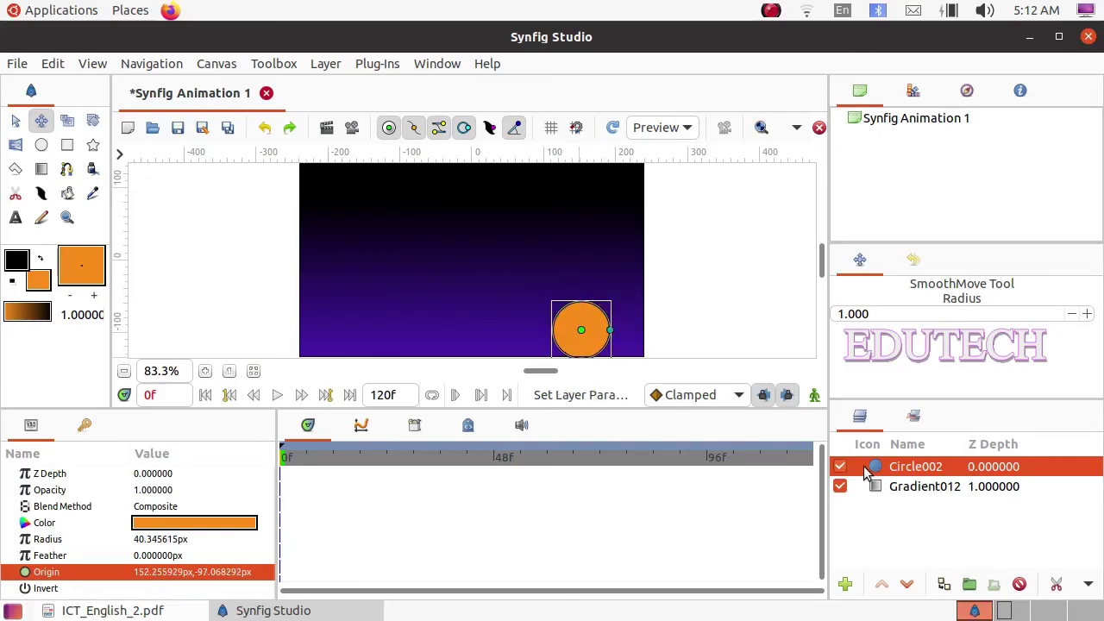
Check the textbook's next keyframe, turn on animate editing mode, and at frame 120 move the sun up to about 13 px, 98 px.
left_click(112, 610)
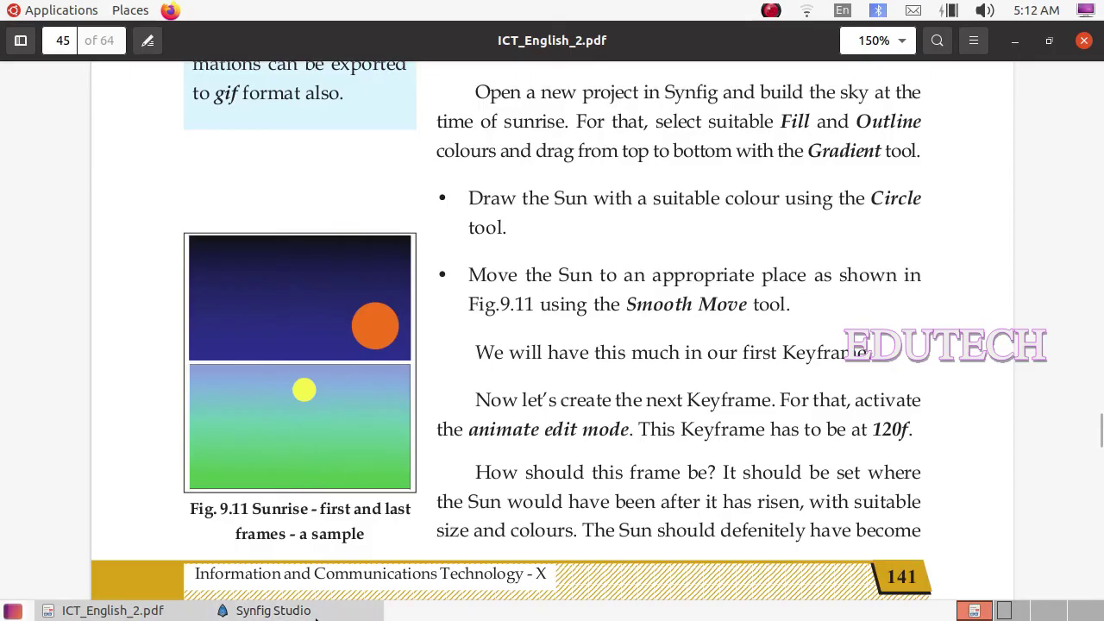
left_click(267, 610)
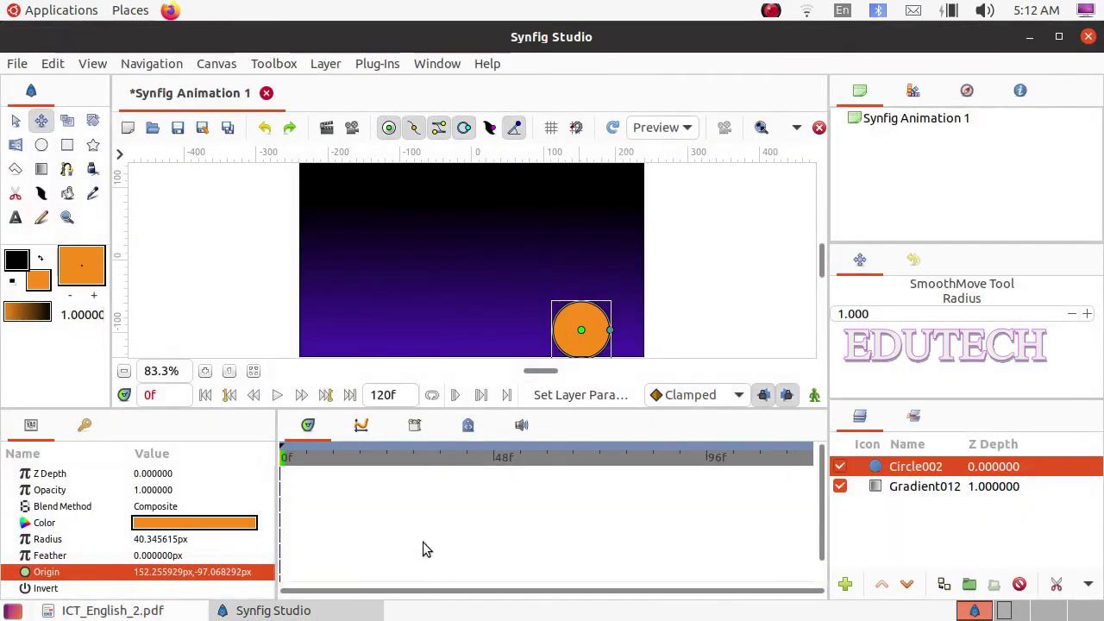
left_click(814, 397)
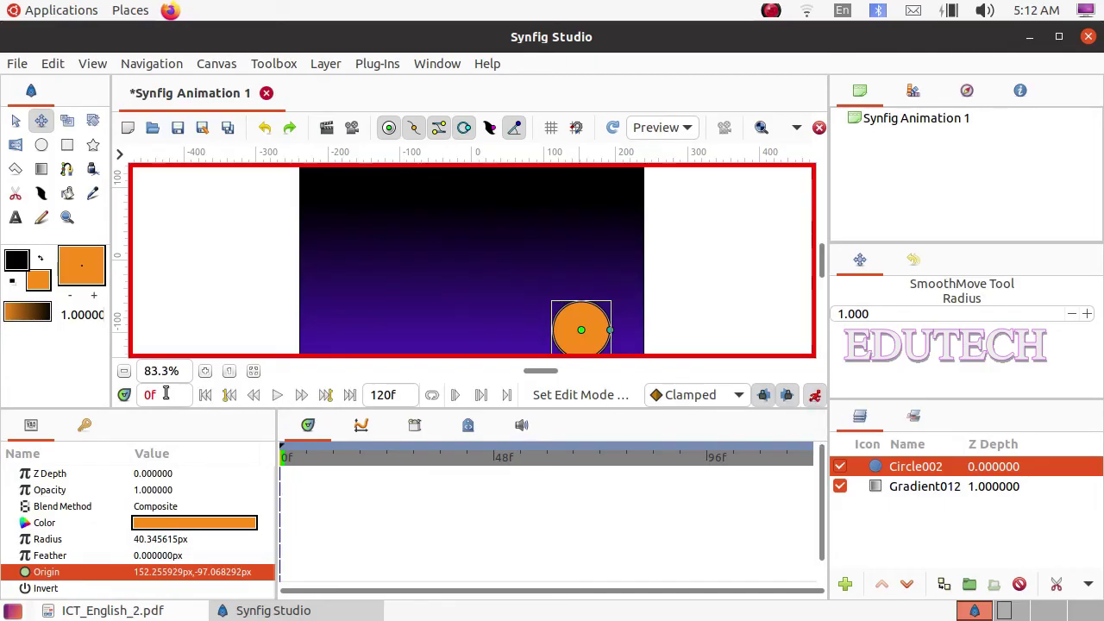
left_click_drag(166, 392, 129, 390)
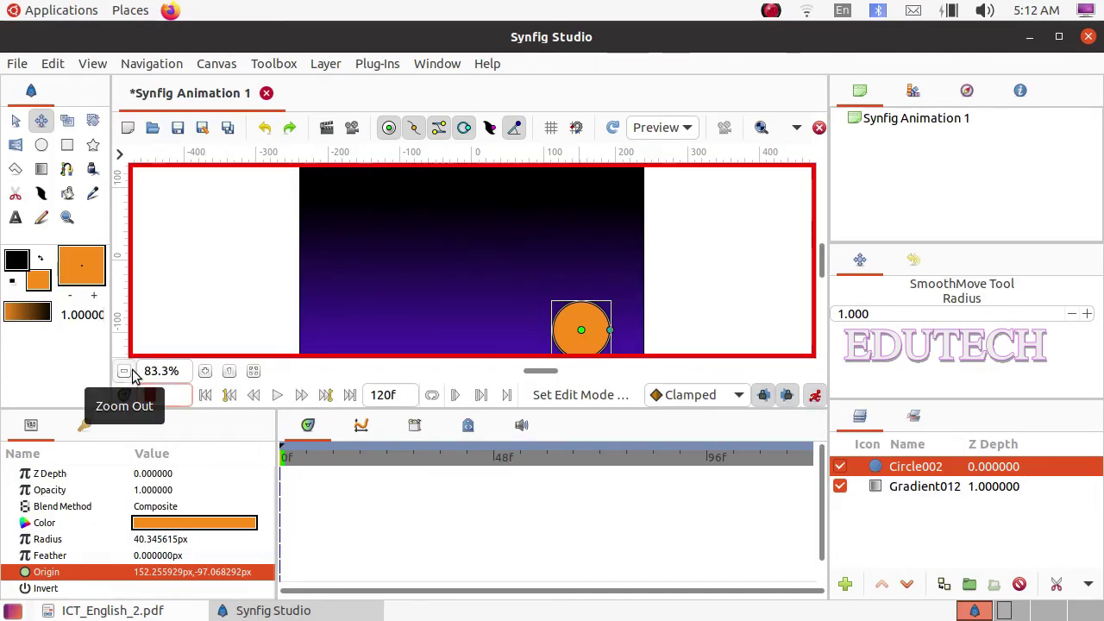
type("120")
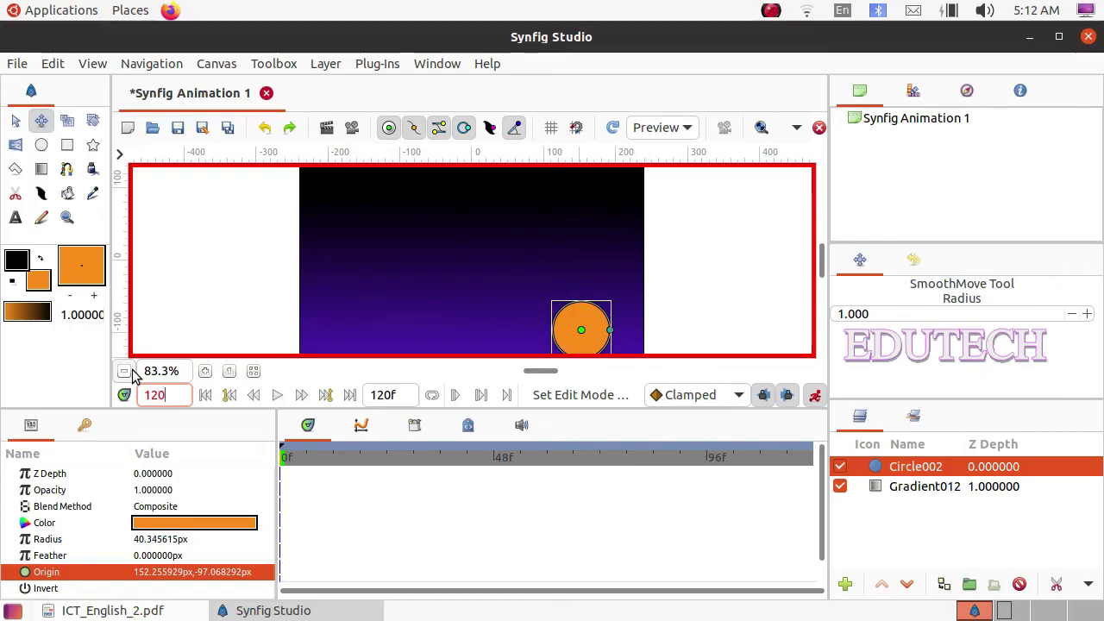
key("Return")
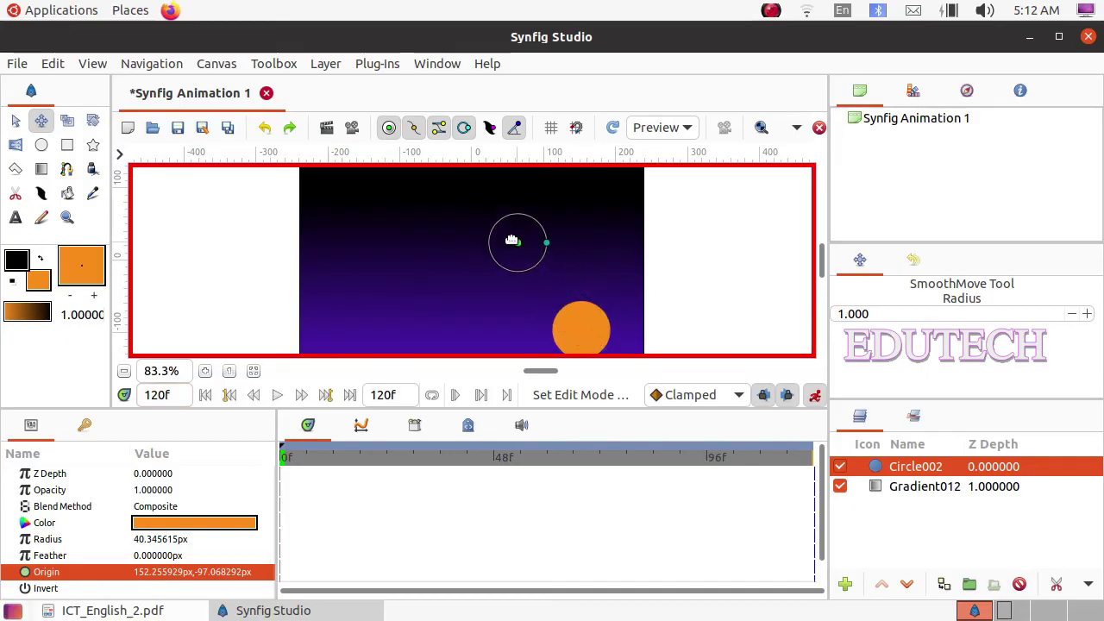
left_click_drag(490, 204, 484, 193)
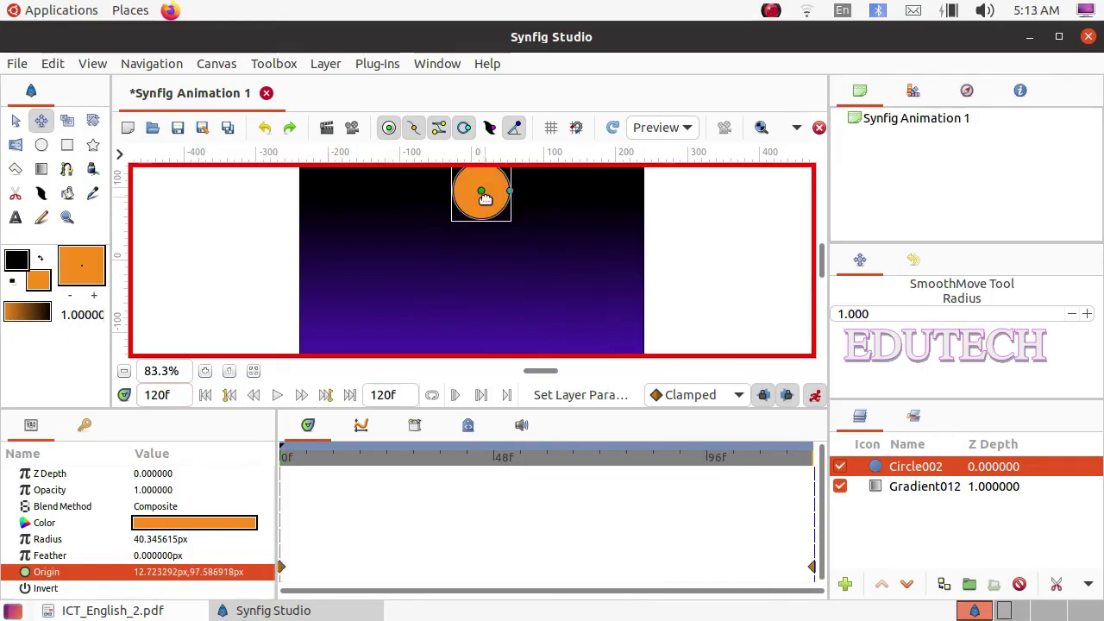
mouse_move(509, 192)
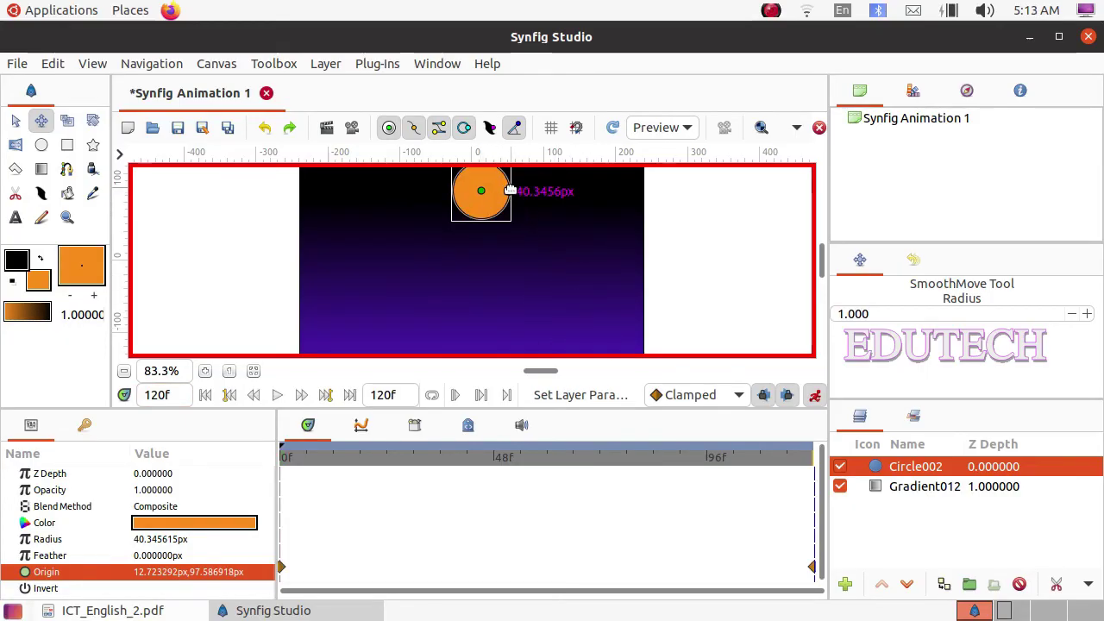
At frame 120, shrink the sun to a radius of about 21 px and place it near 10 px, 106 px.
left_click_drag(509, 192, 480, 184)
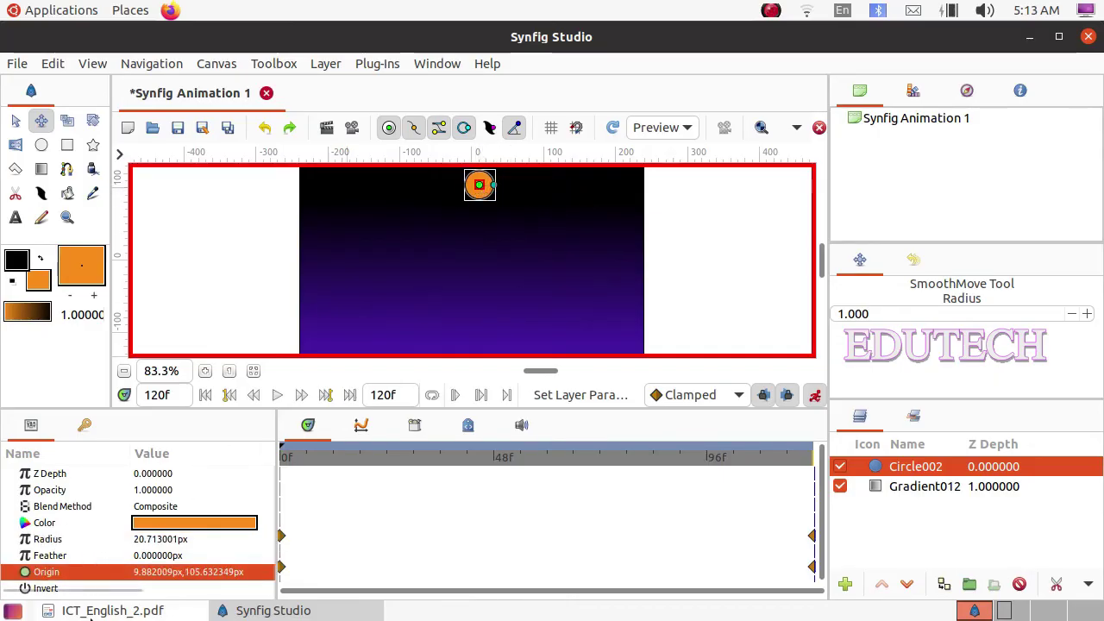
left_click(113, 609)
left_click(259, 610)
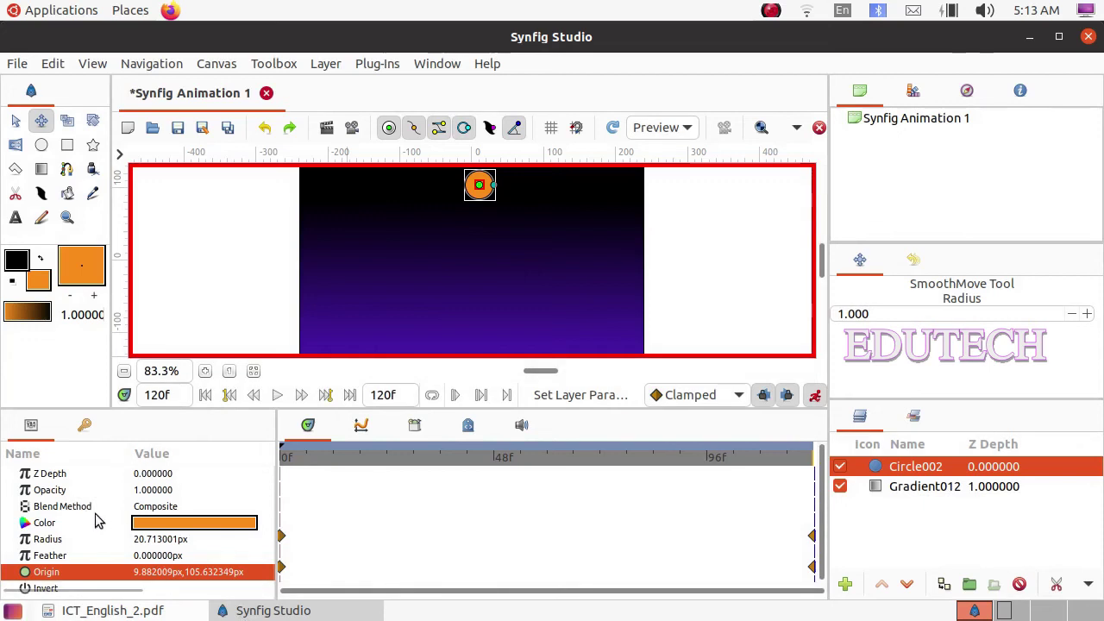
Recolour the sun bright yellow at frame 120.
double_click(160, 525)
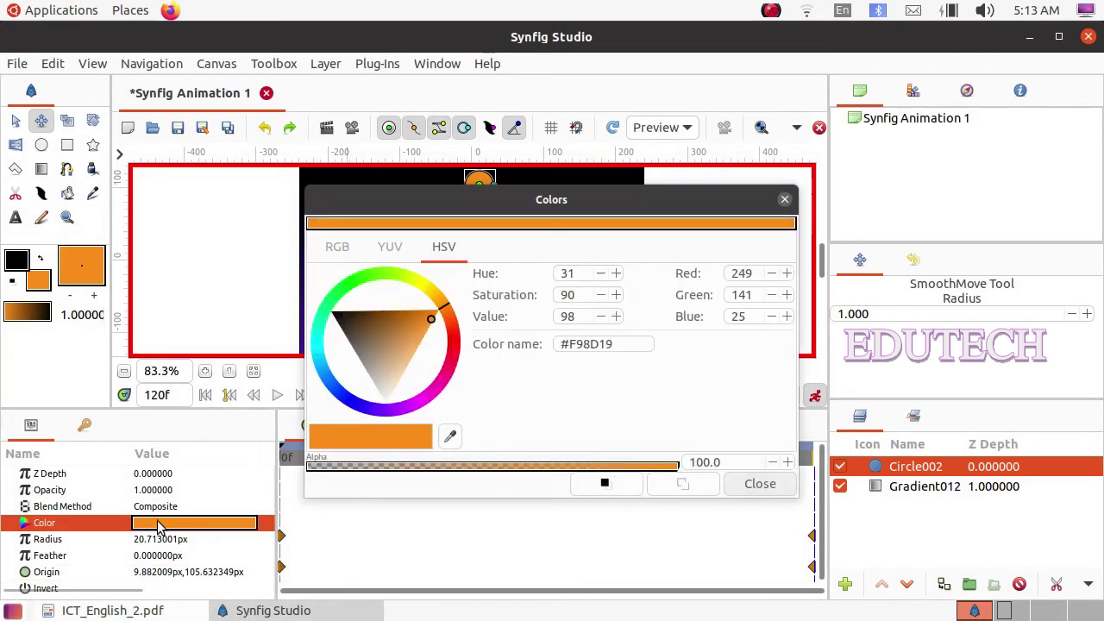
left_click_drag(425, 289, 412, 338)
left_click(415, 301)
key("Escape")
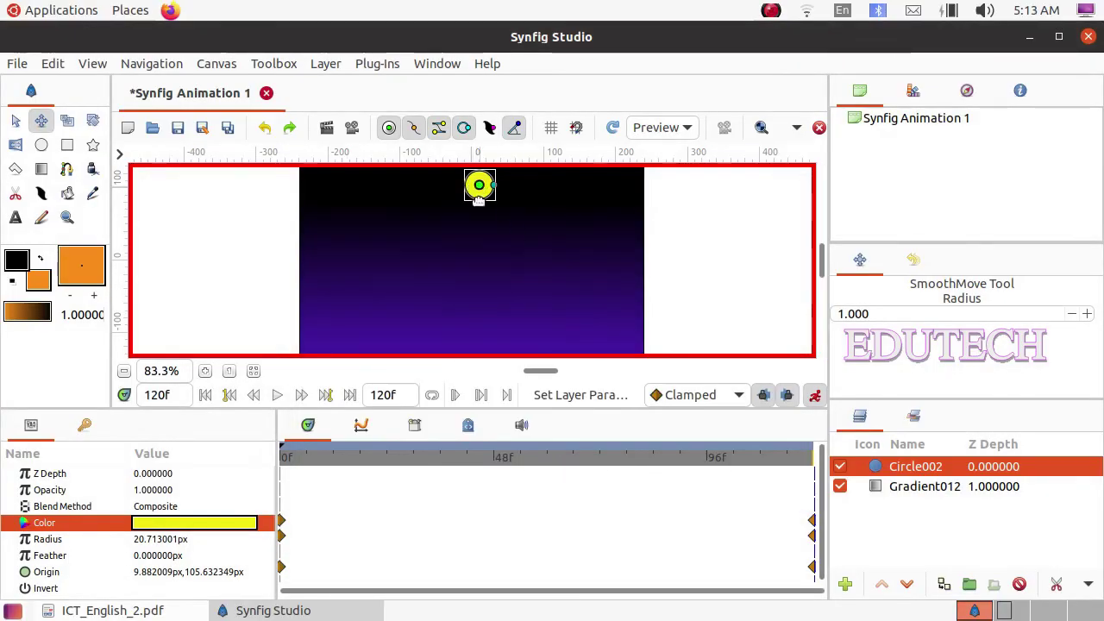
Check the textbook's Fig. 9.11 and set the lower colour of the sky gradient to bright green #4AFF60 at frame 120.
left_click(169, 609)
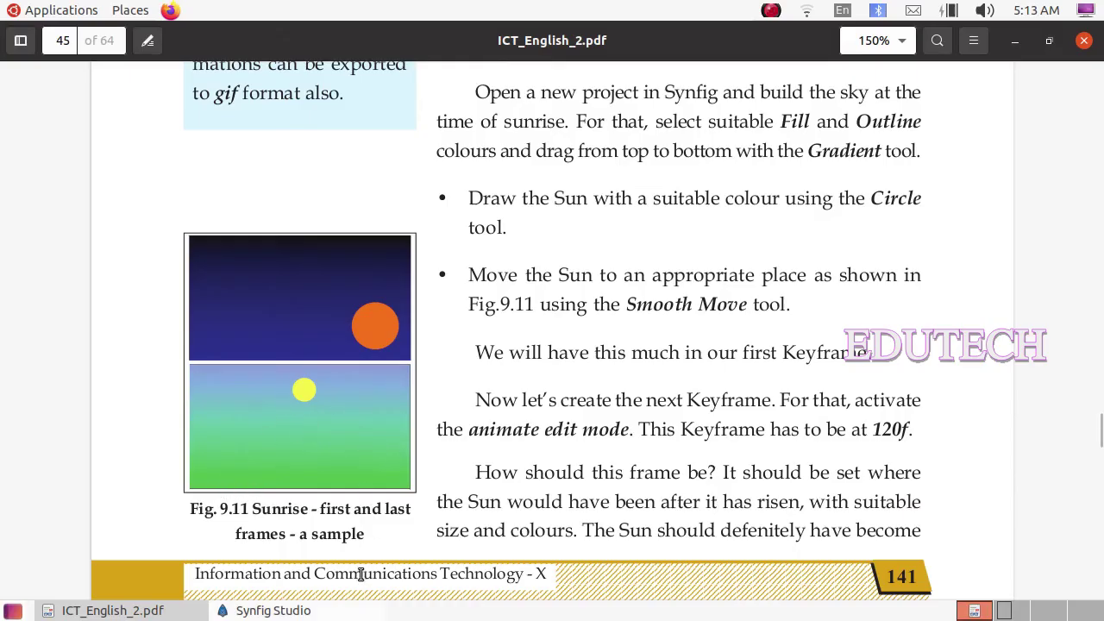
left_click(291, 612)
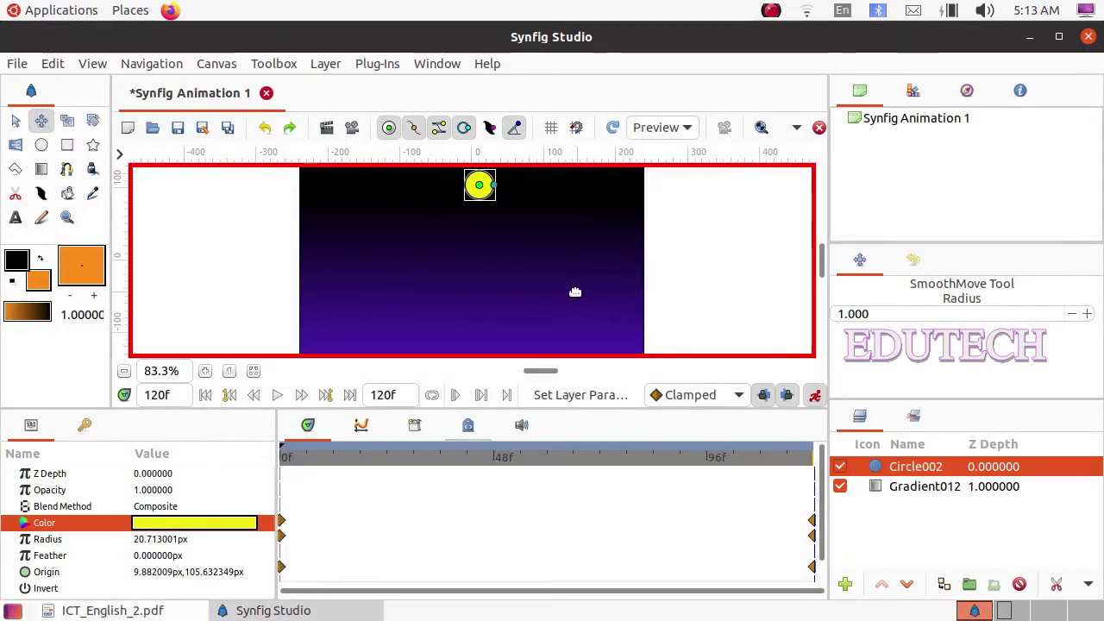
left_click(912, 488)
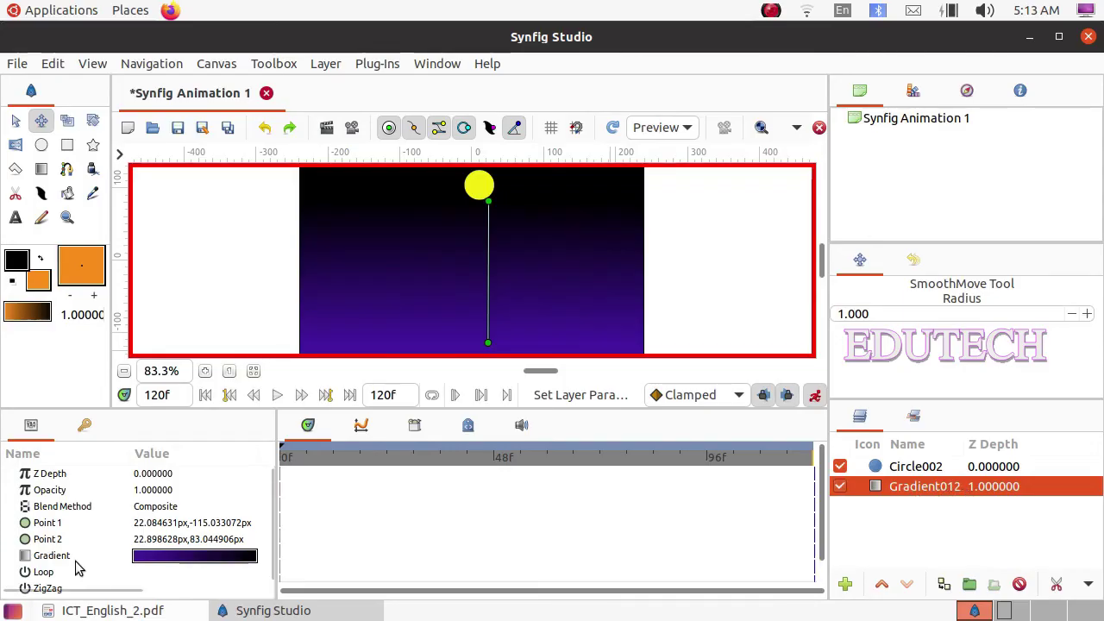
double_click(190, 559)
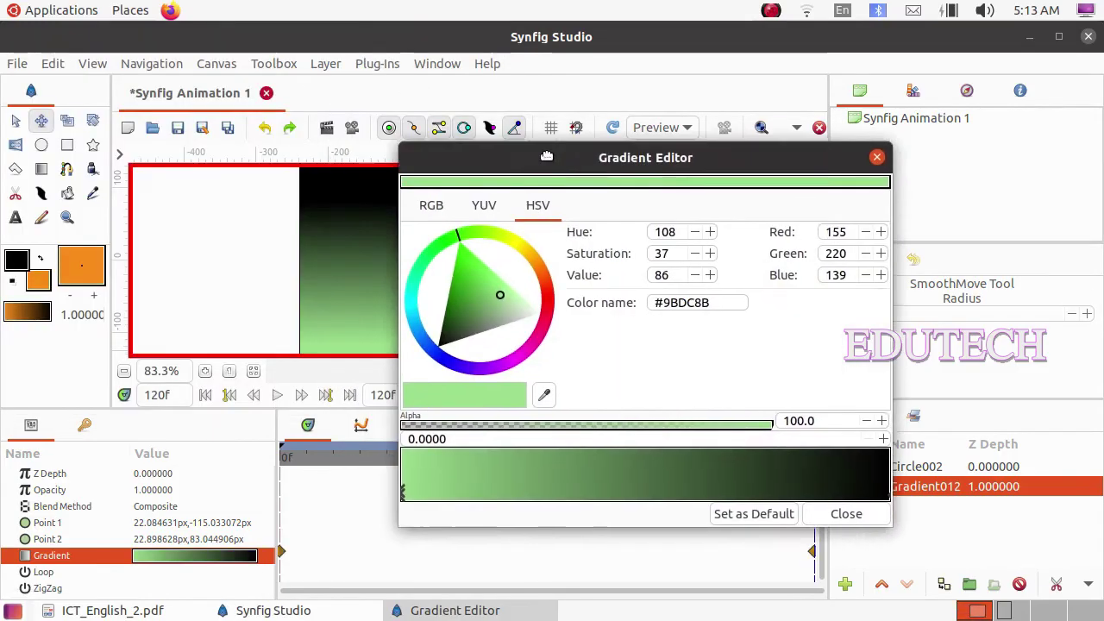
left_click_drag(549, 147, 713, 222)
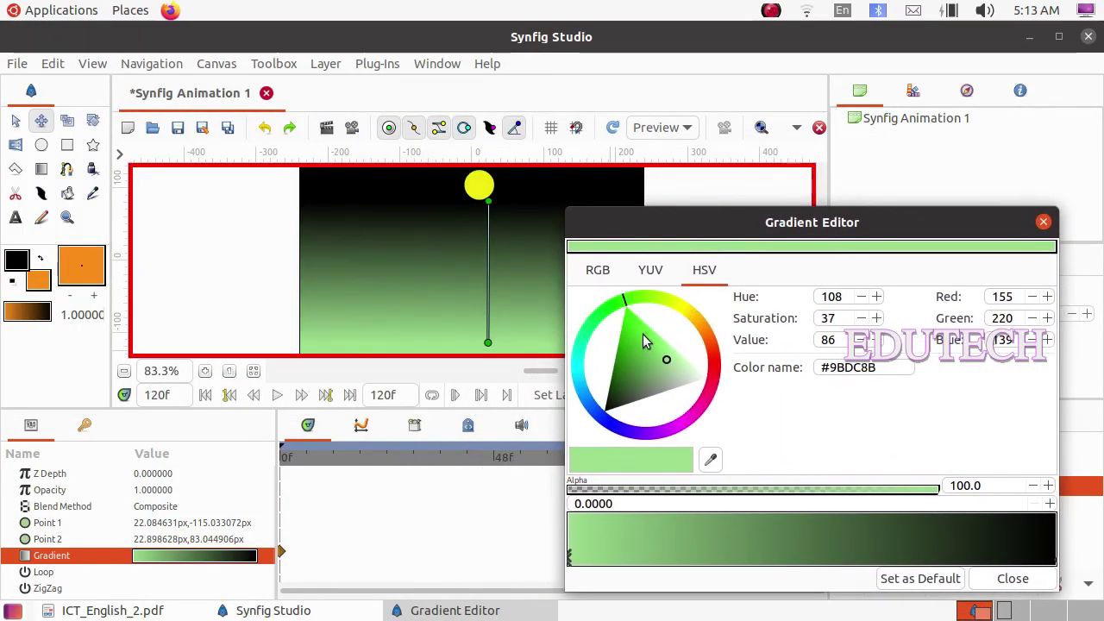
left_click_drag(643, 335, 643, 325)
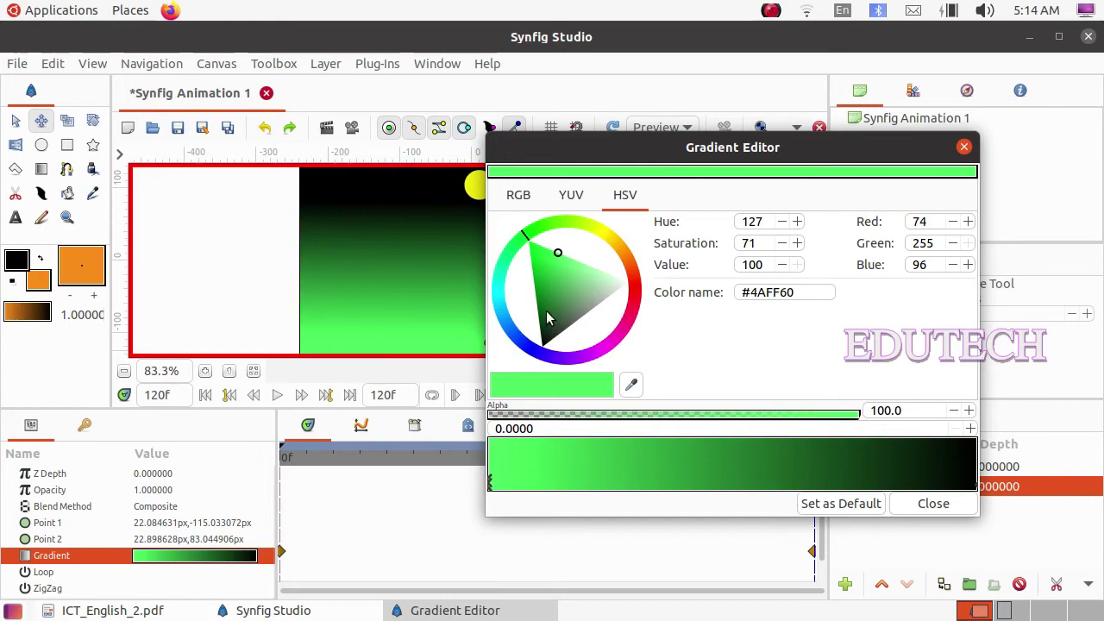
left_click_drag(643, 153, 748, 188)
Following Fig. 9.11, change the sky gradient's black end stop to light blue #8DD6E6 and close the gradient editor.
left_click(112, 610)
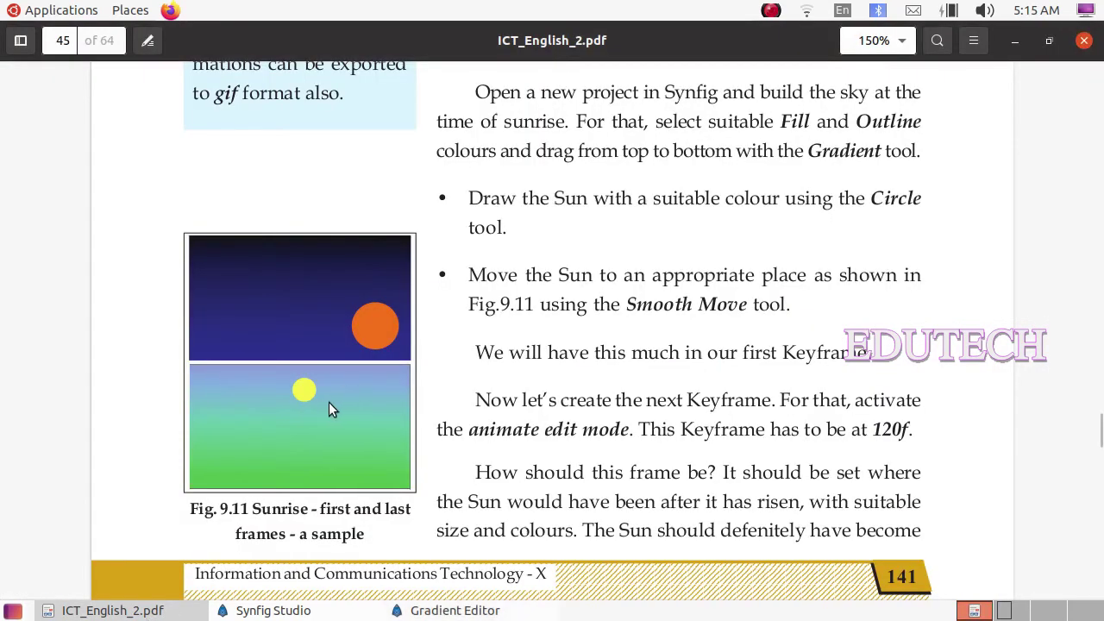
left_click(311, 609)
left_click(392, 610)
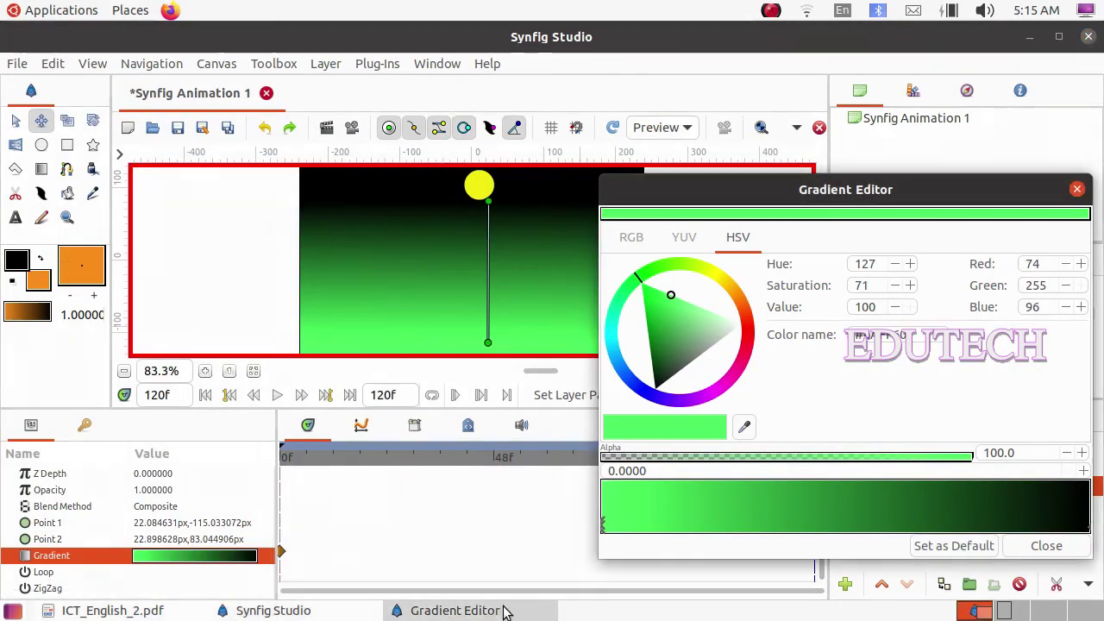
left_click_drag(904, 194, 778, 173)
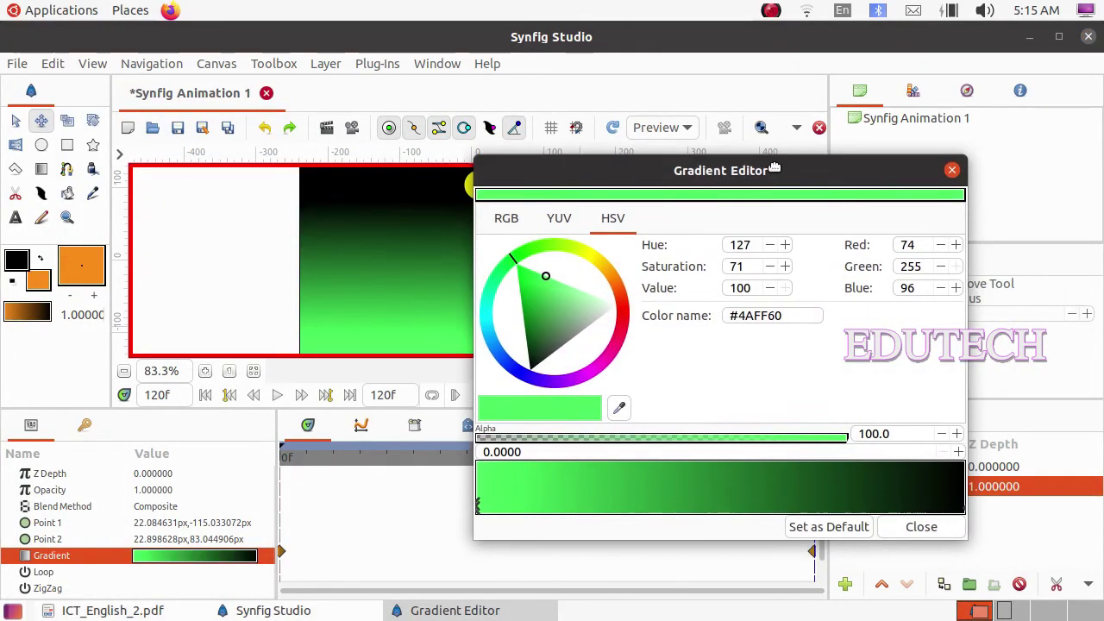
left_click(963, 509)
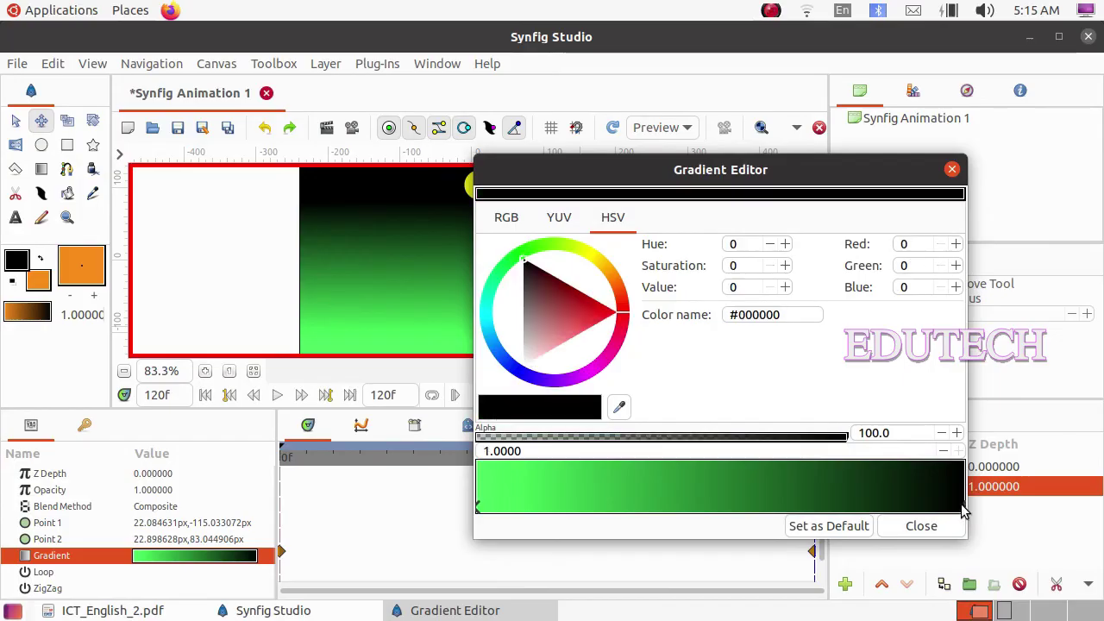
left_click(490, 322)
left_click(509, 326)
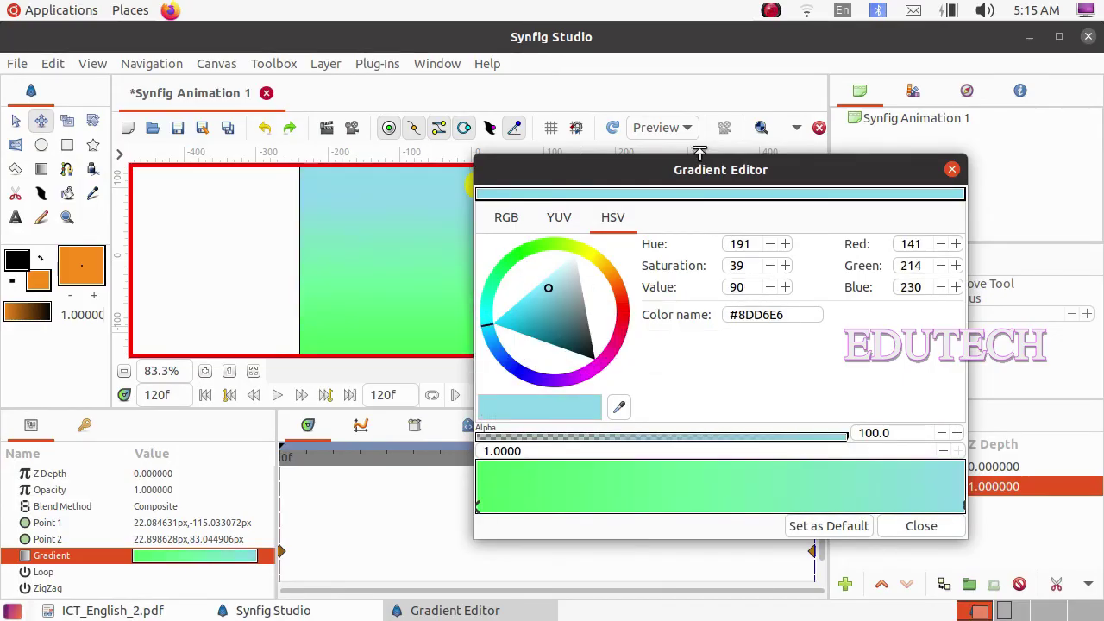
left_click_drag(690, 170, 742, 187)
left_click(102, 614)
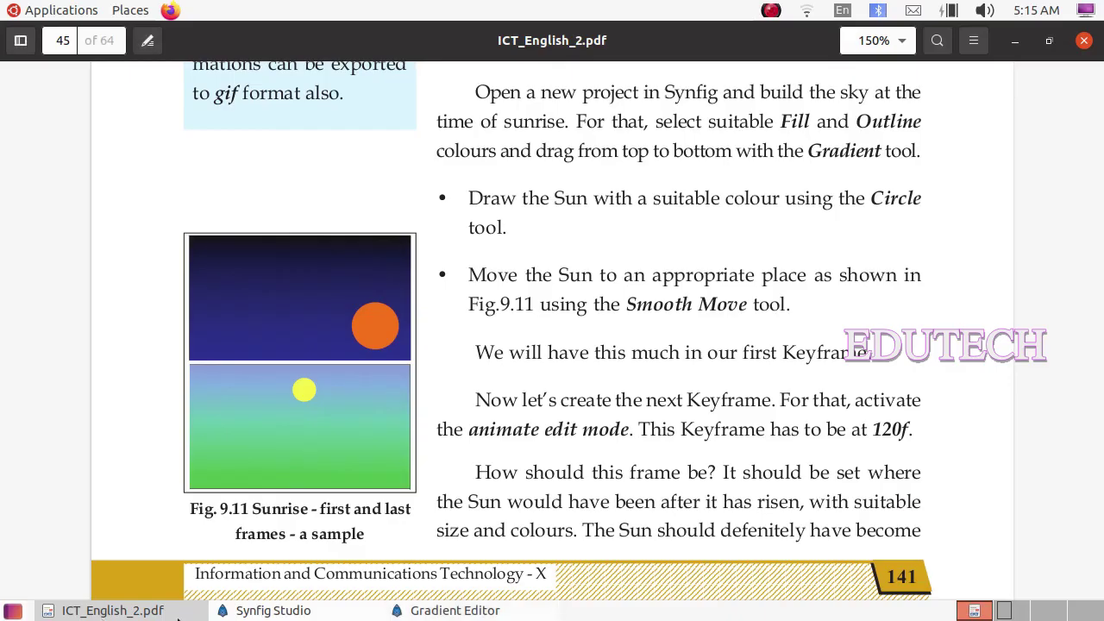
left_click(309, 610)
left_click(468, 609)
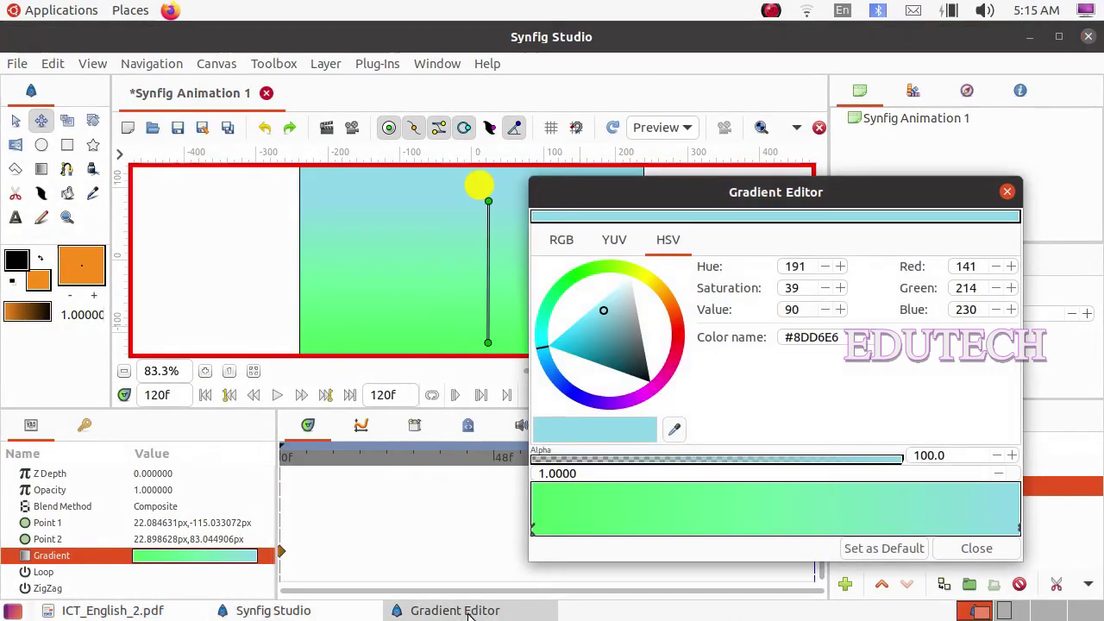
left_click(977, 549)
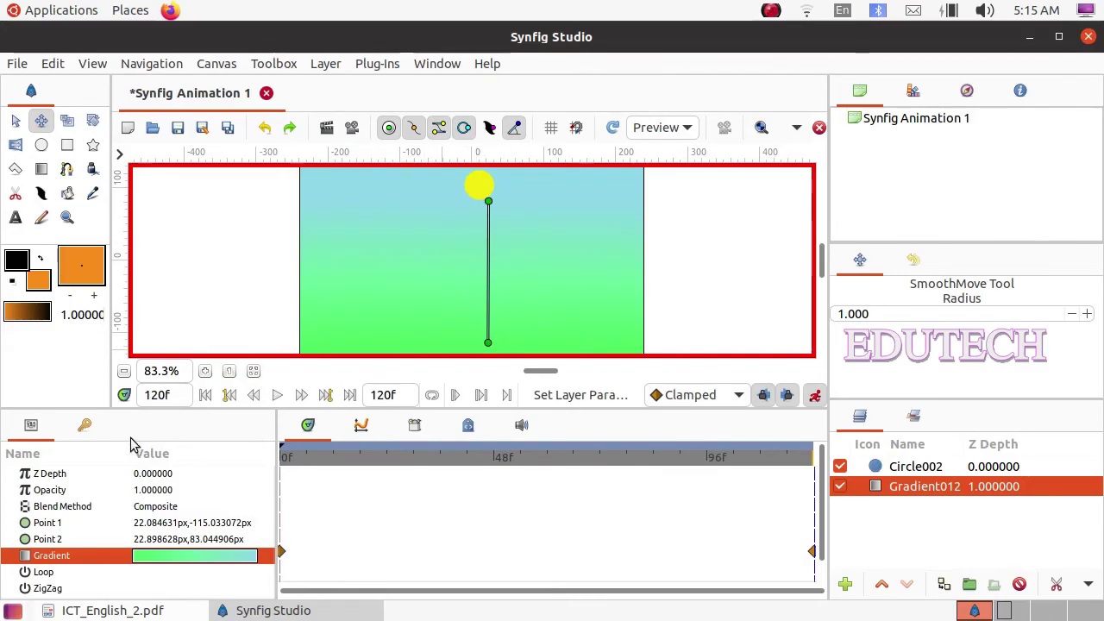
Add a keyframe at 120f and turn off animate editing mode.
left_click(84, 425)
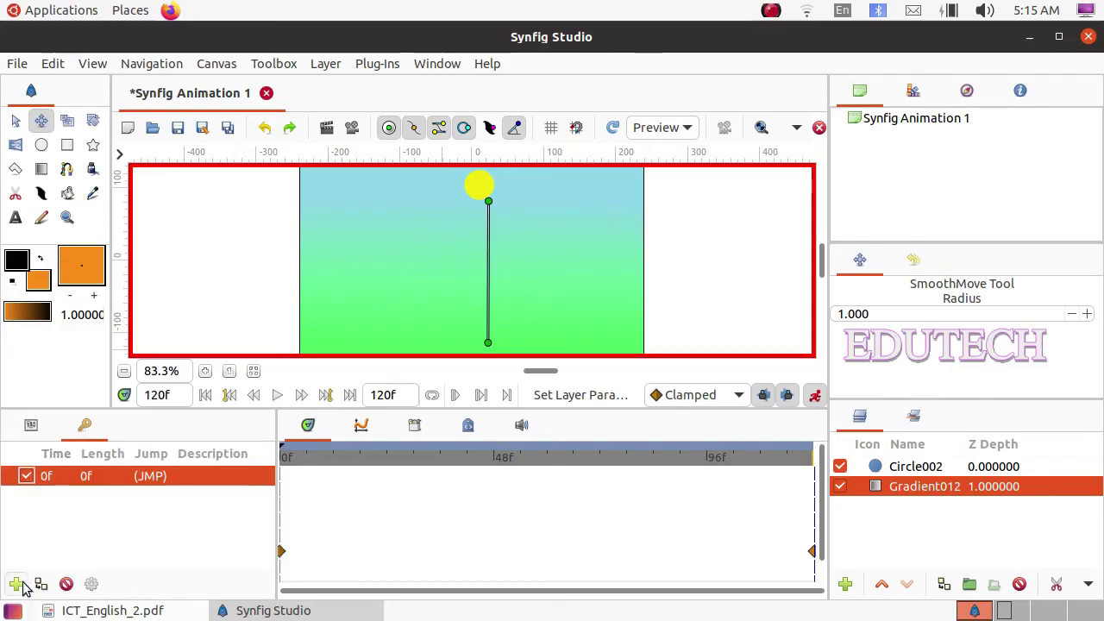
left_click(14, 586)
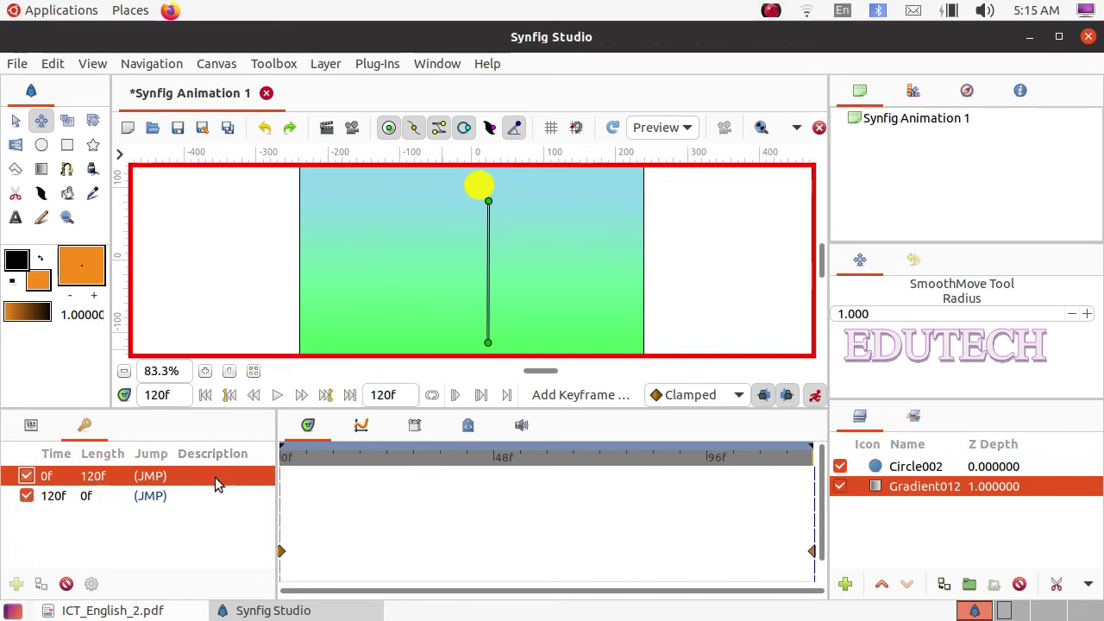
left_click(816, 397)
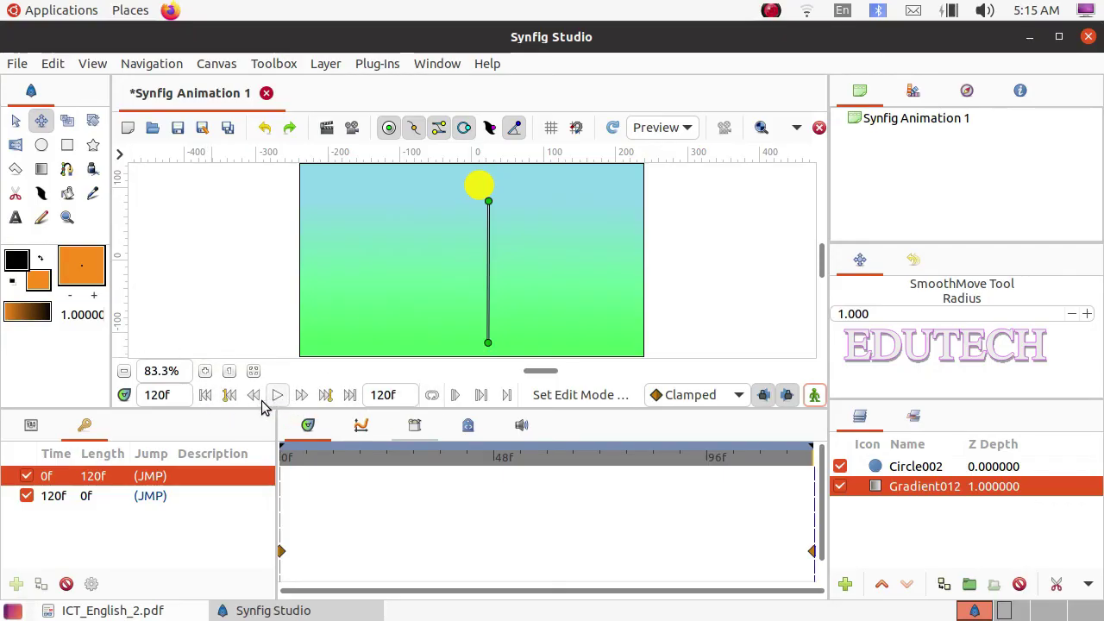
Return to frame 0 and play the sunrise animation through.
left_click(211, 400)
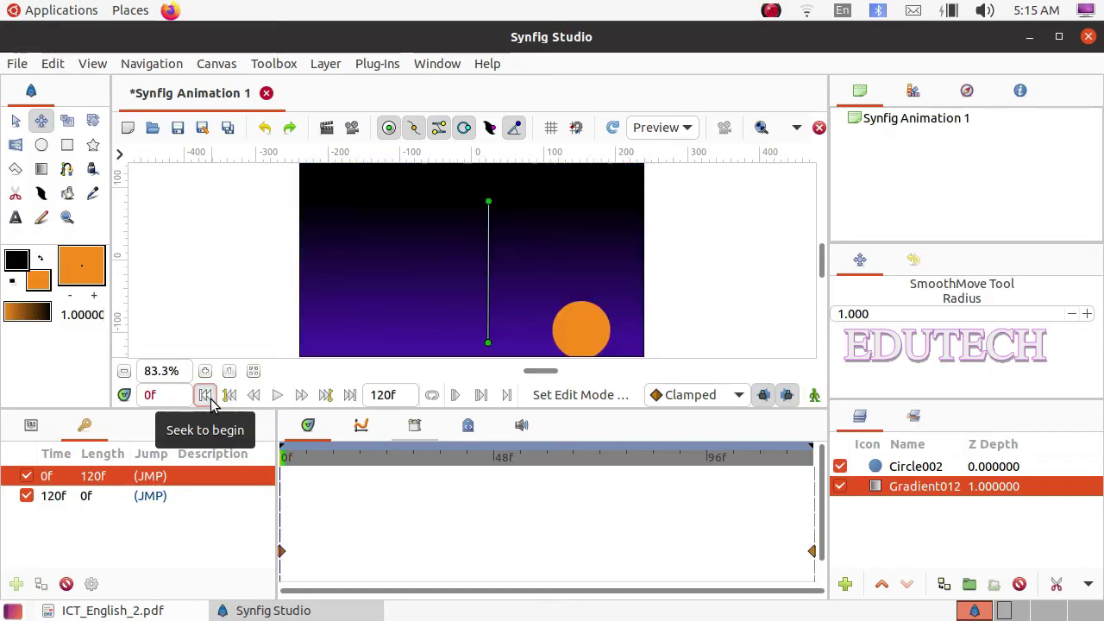
left_click(278, 395)
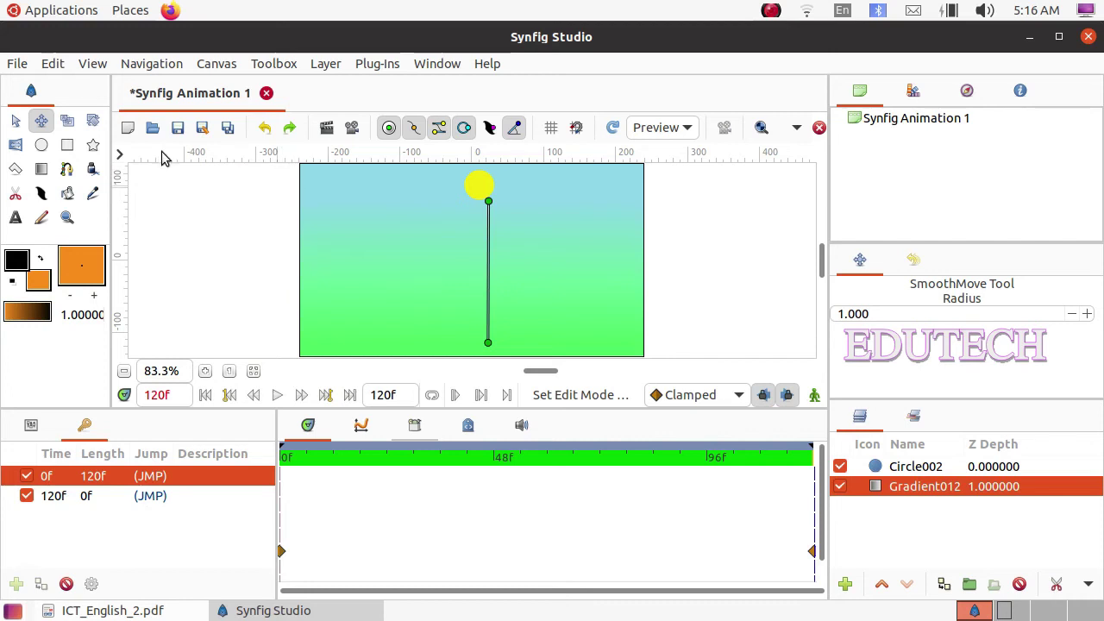
Open the render settings and choose sunrise.flv in the Exam 10 folder as the output file.
left_click(17, 65)
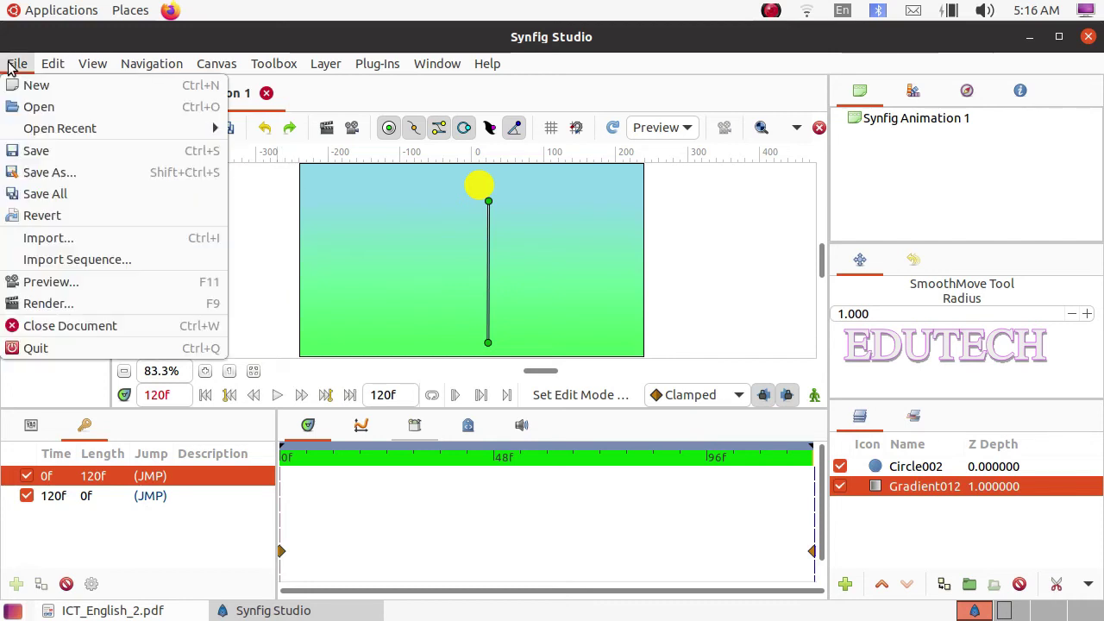
left_click(58, 305)
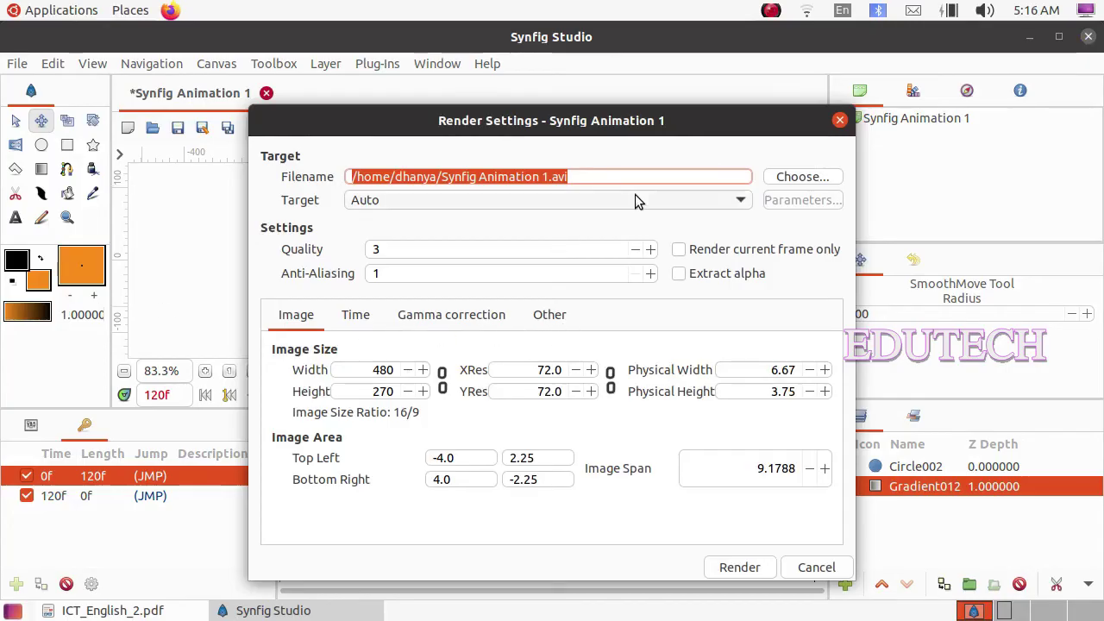
left_click(802, 176)
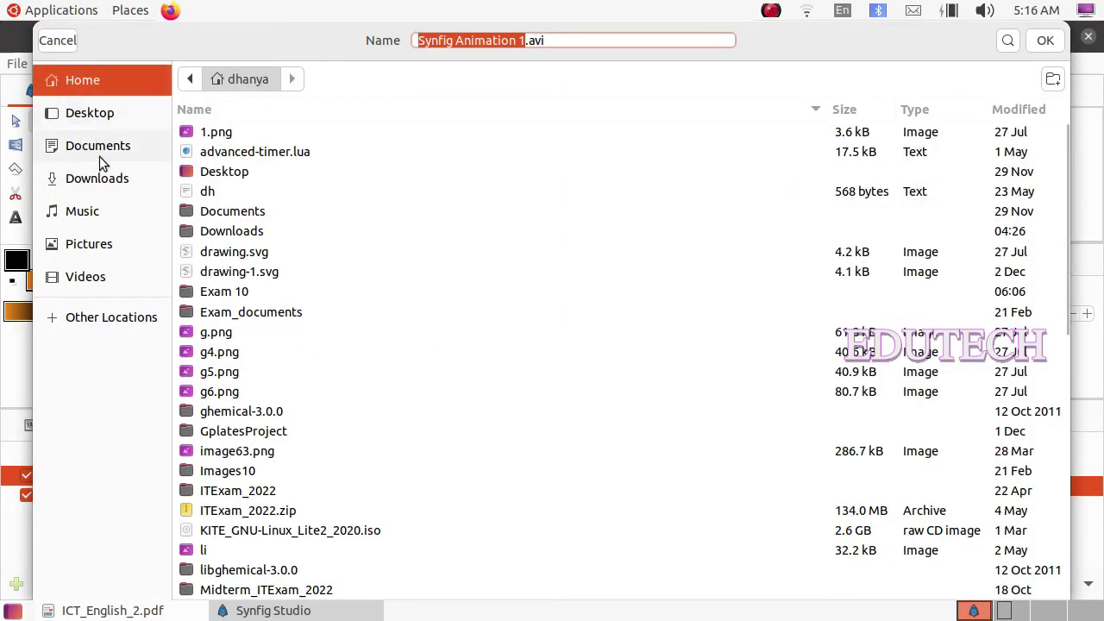
double_click(213, 294)
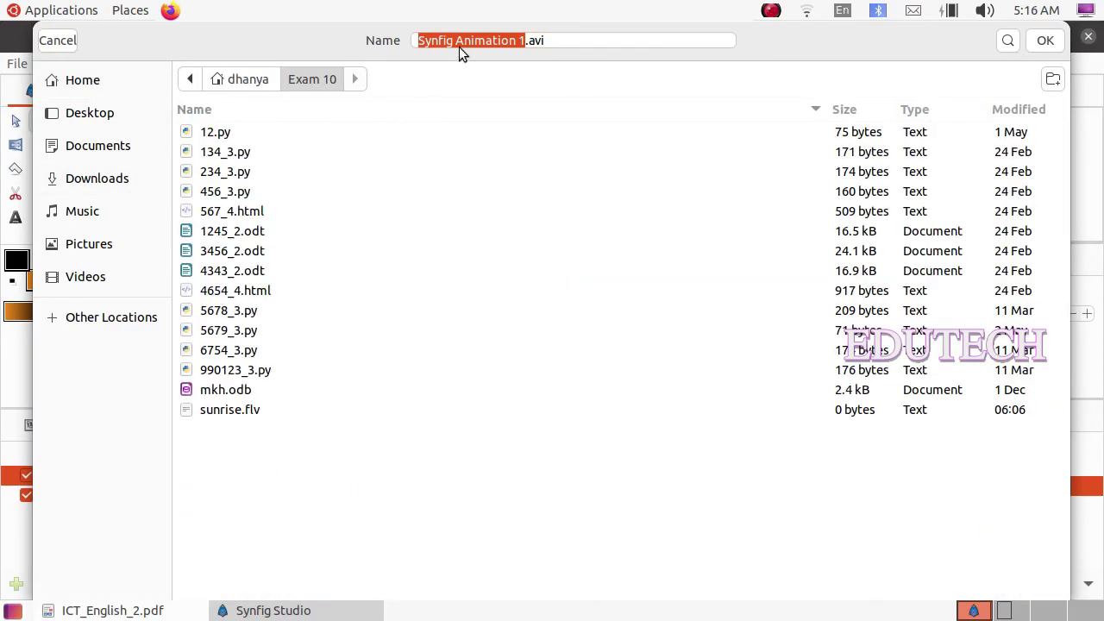
left_click(526, 41)
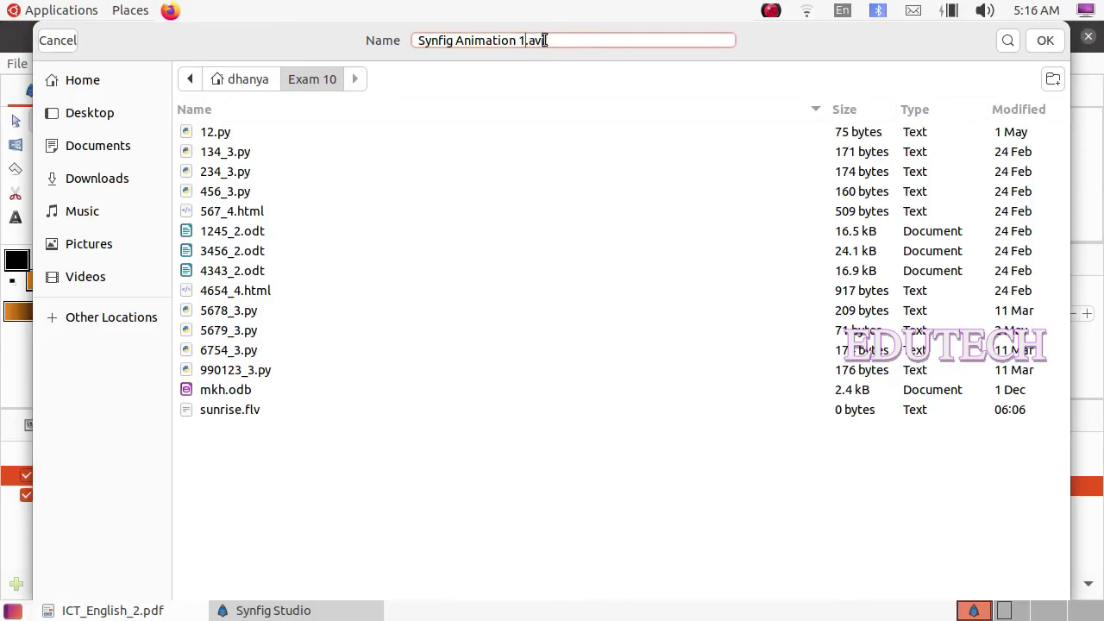
triple_click(555, 40)
type("sunrise.flv")
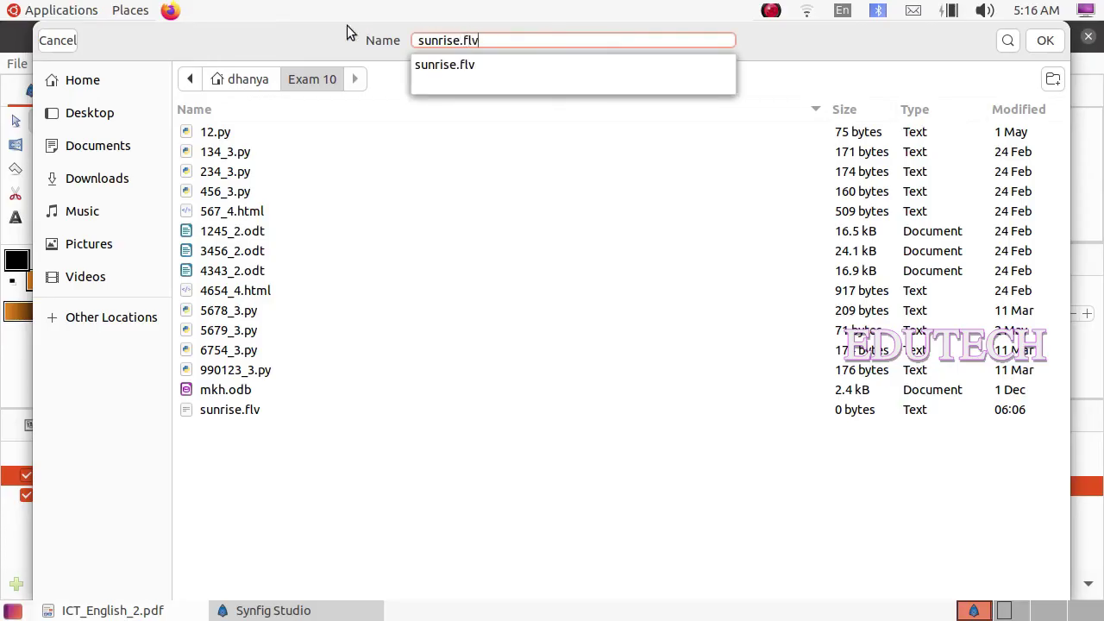
left_click(501, 38)
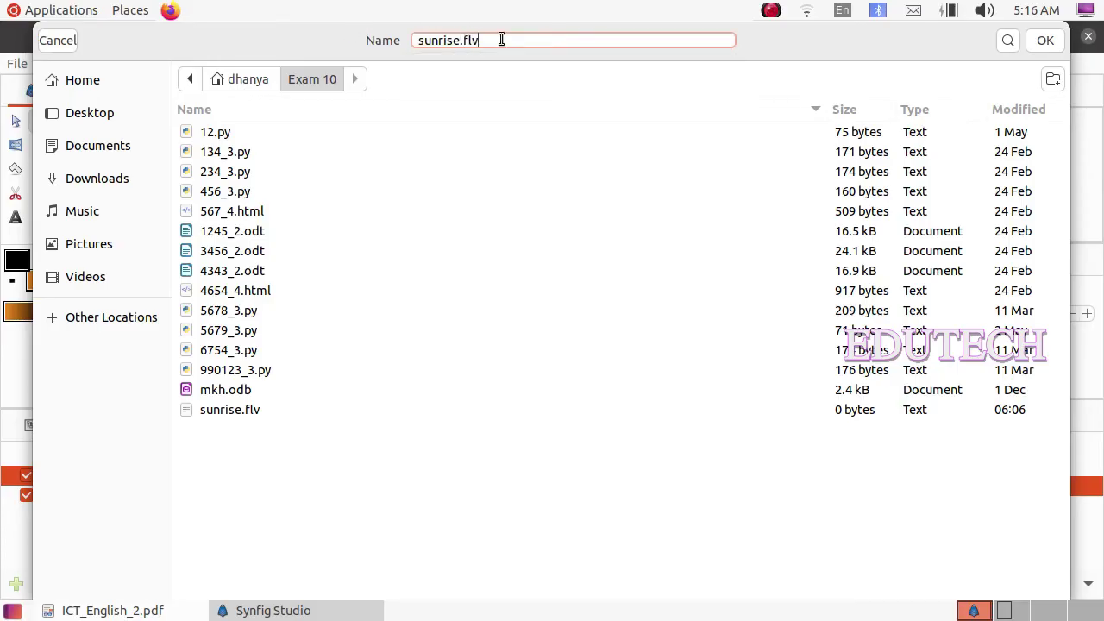
Check the textbook's note on video formats, accept the sunrise.flv file name and render the animation.
left_click(78, 610)
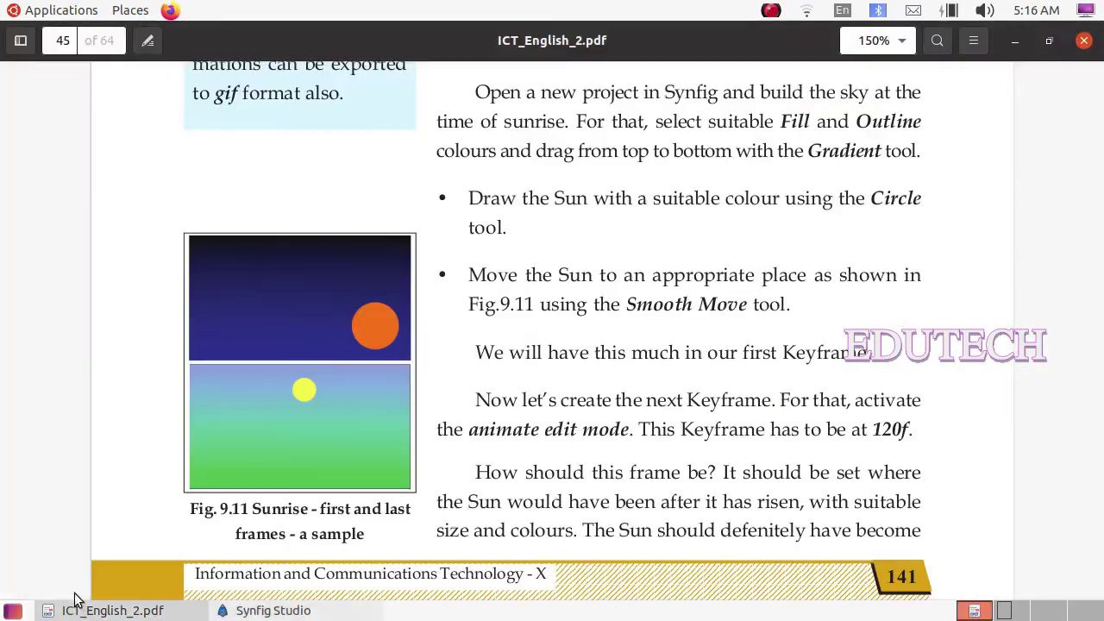
scroll(159, 360, "up", 5)
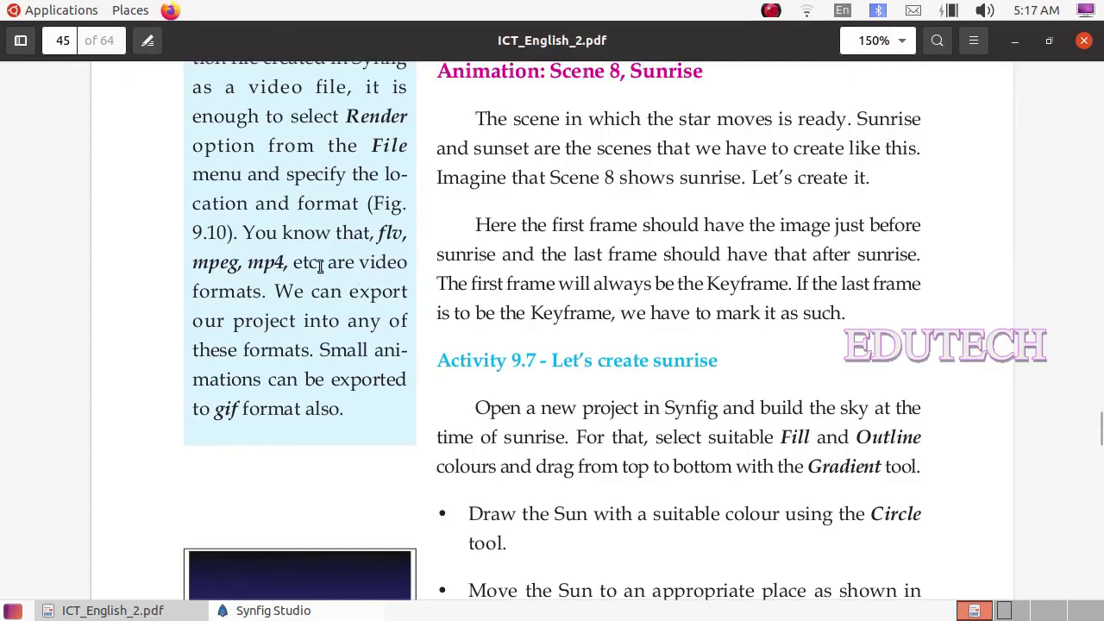
left_click(341, 612)
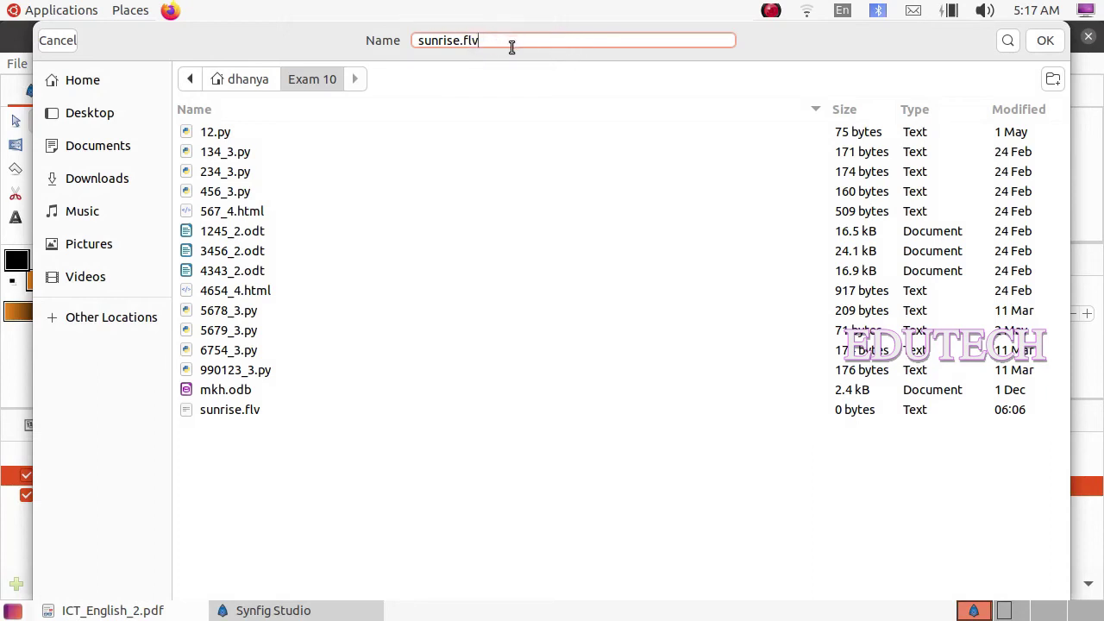
left_click(1045, 41)
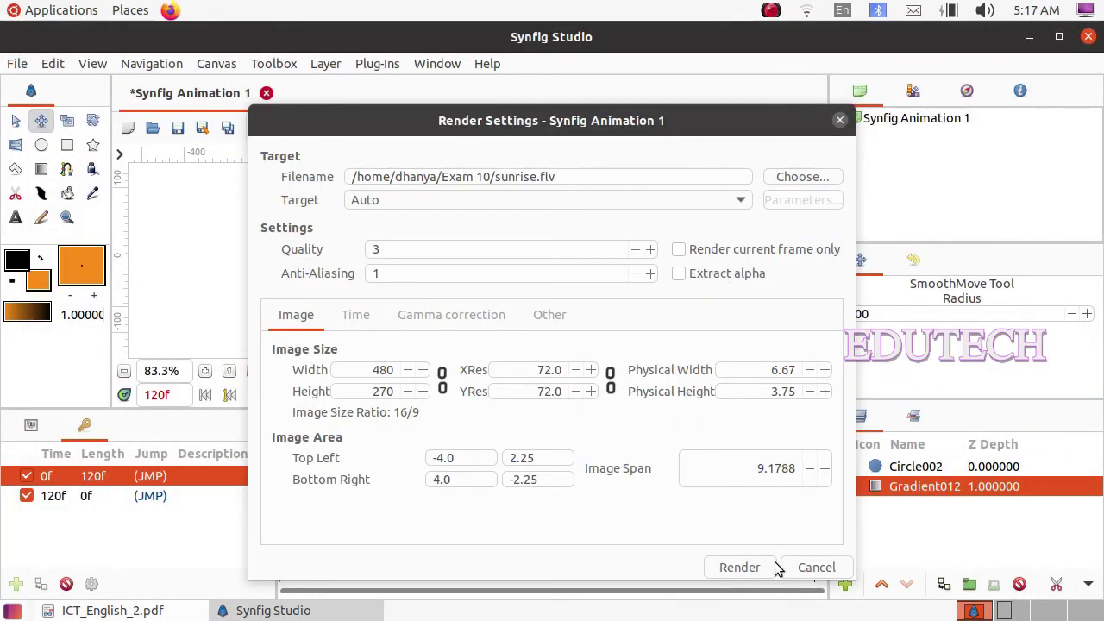
left_click(740, 568)
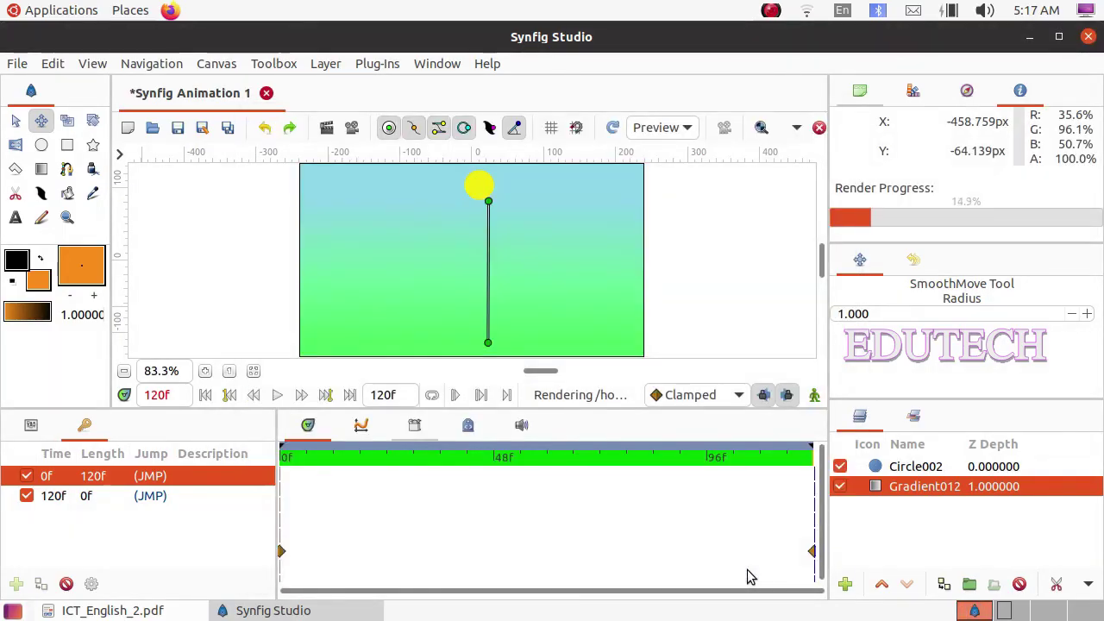
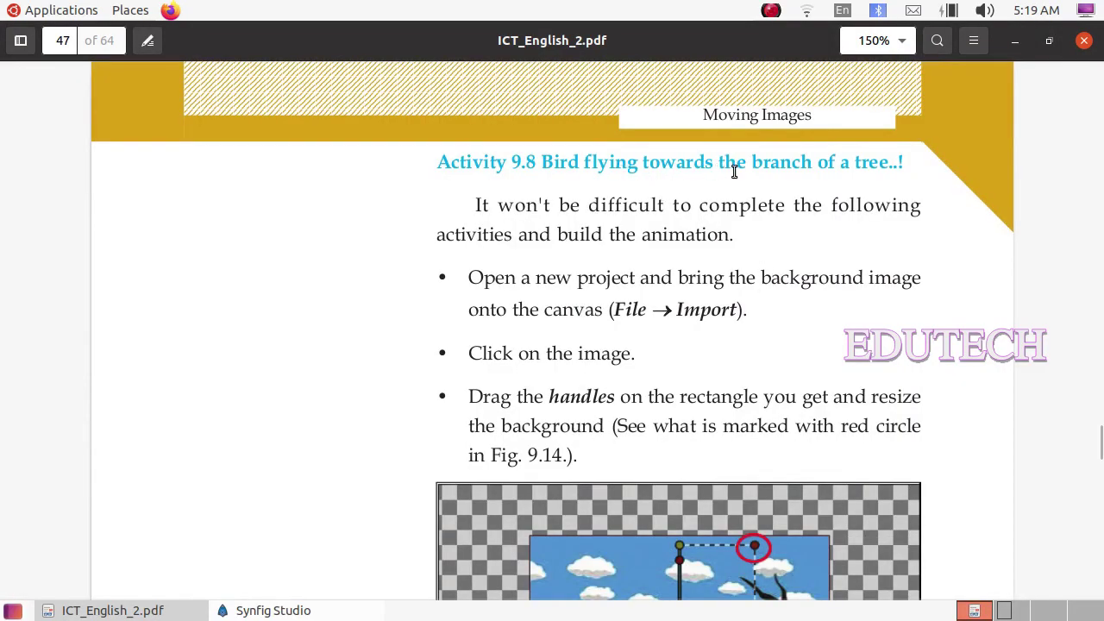
Read through the textbook's Activity 9.8 instructions on animating a bird flying towards the branch of a tree.
scroll(844, 289, "down", 3)
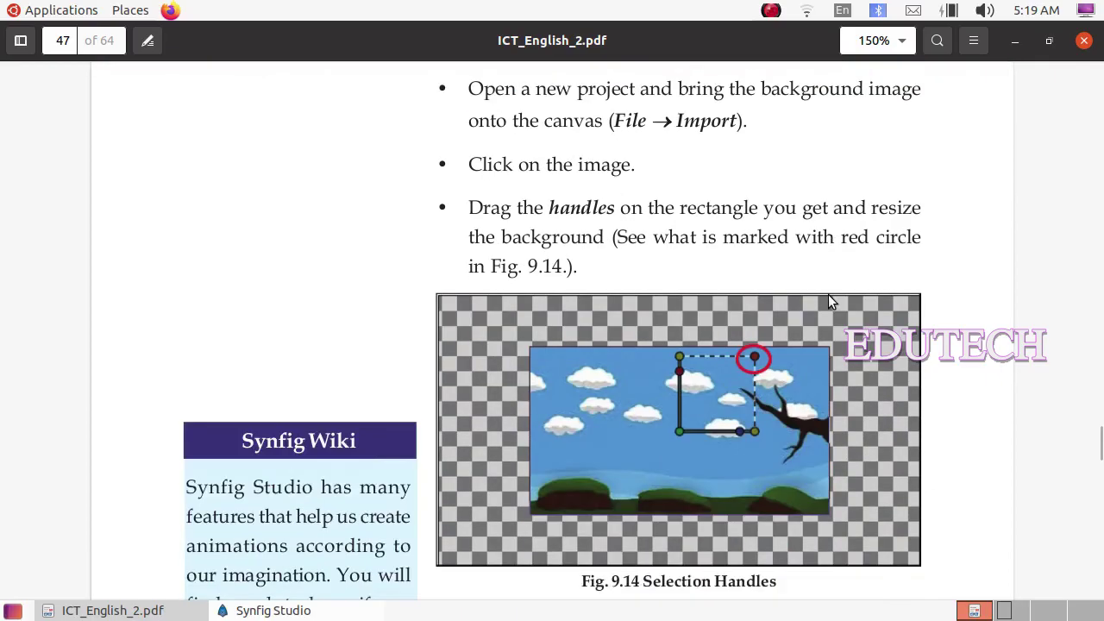
scroll(678, 455, "down", 1)
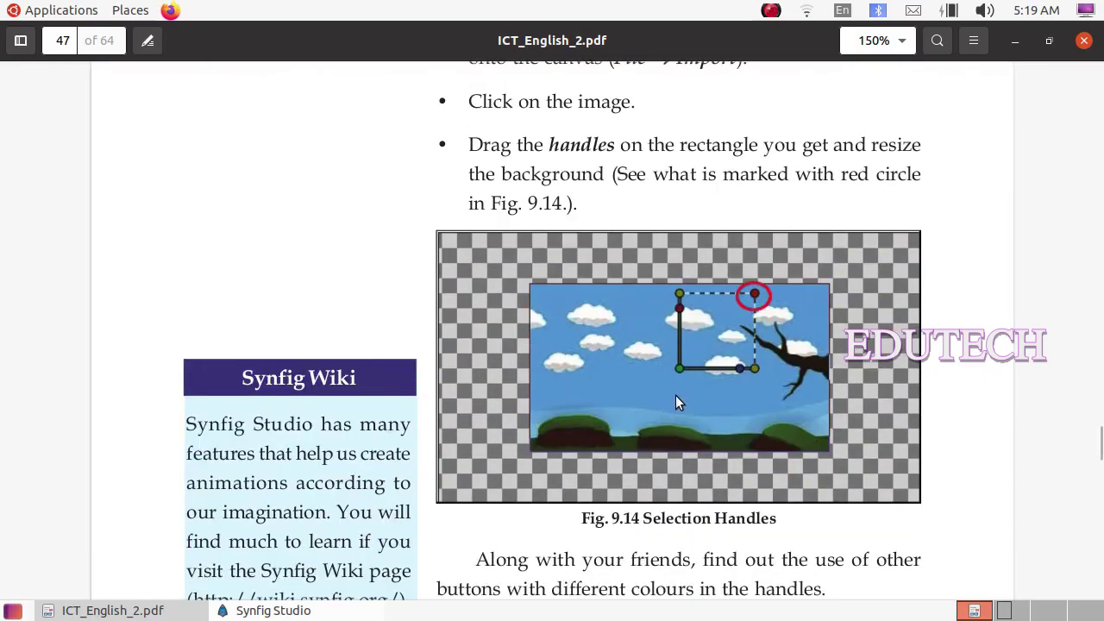
scroll(823, 363, "down", 14)
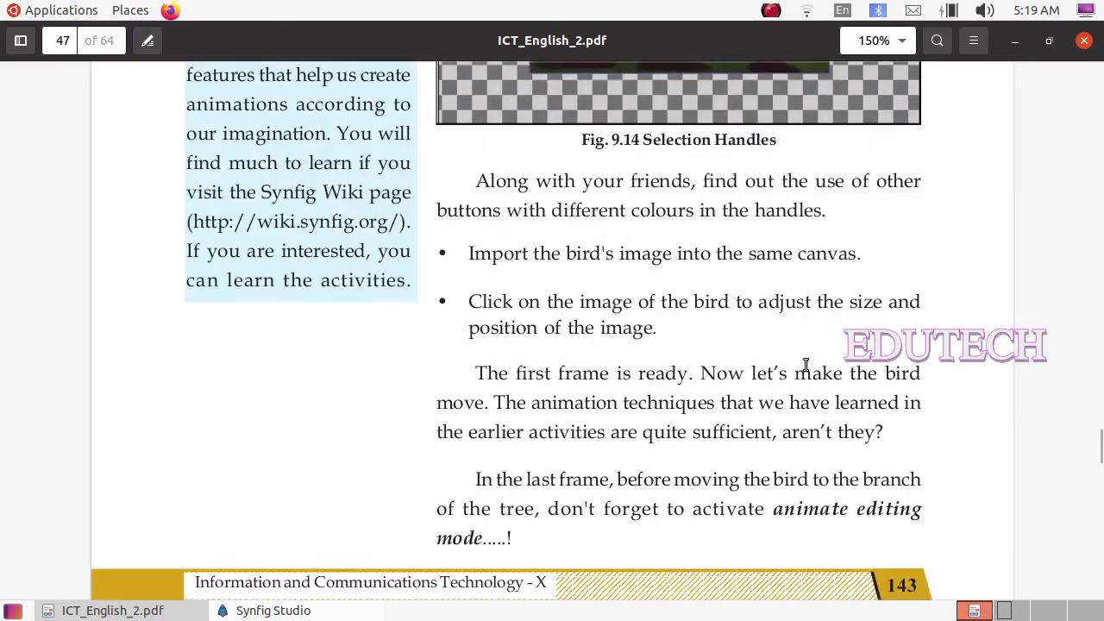
scroll(803, 366, "down", 2)
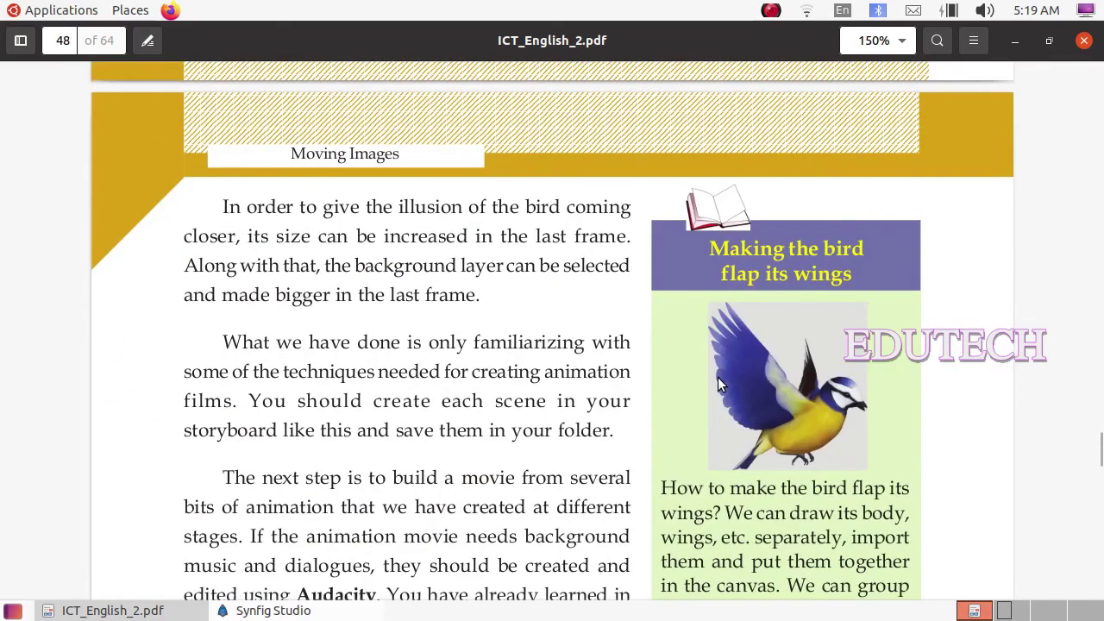
scroll(722, 383, "down", 1)
Switch to Synfig Studio, clear the remaining layer from the canvas and import bg.png from Standard_10/Animation-Resources/Anim_Images as the background.
left_click(299, 610)
key("Delete")
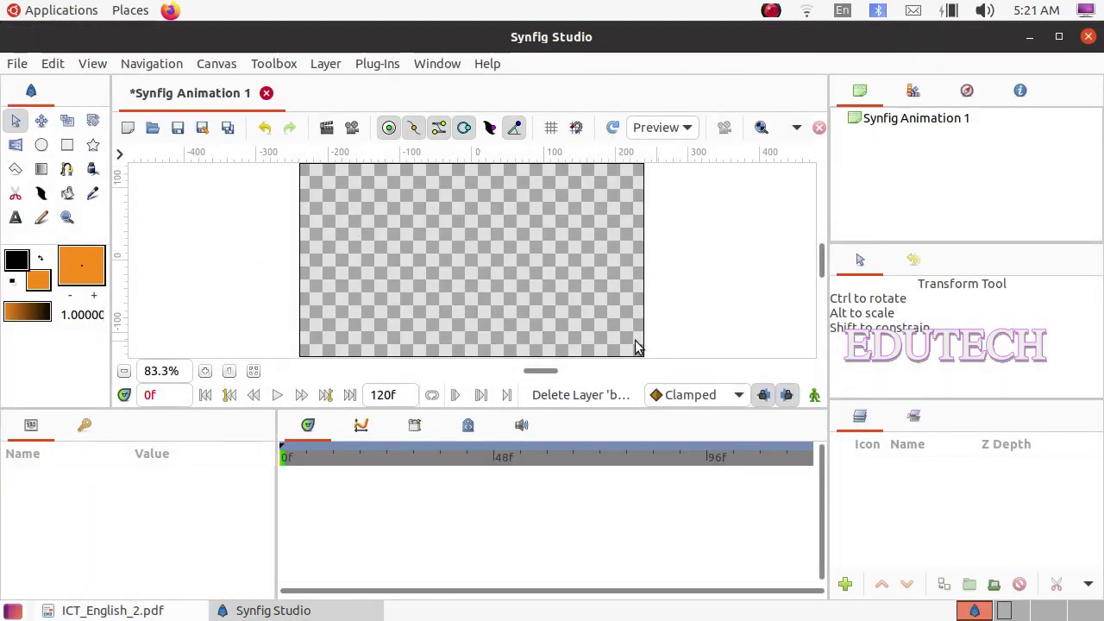
left_click(14, 65)
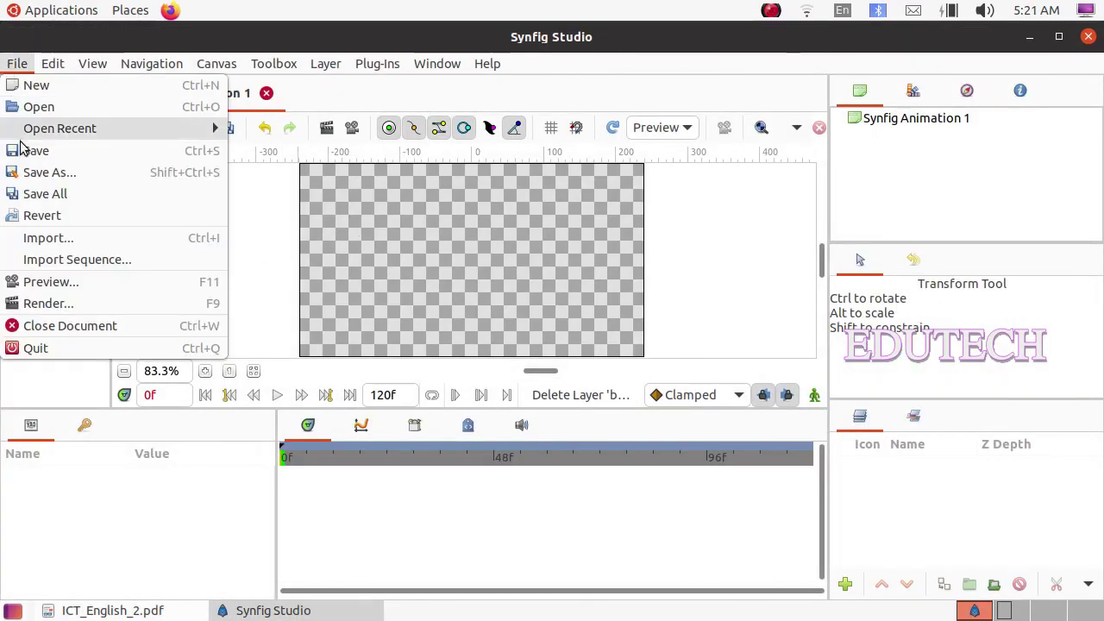
left_click(33, 239)
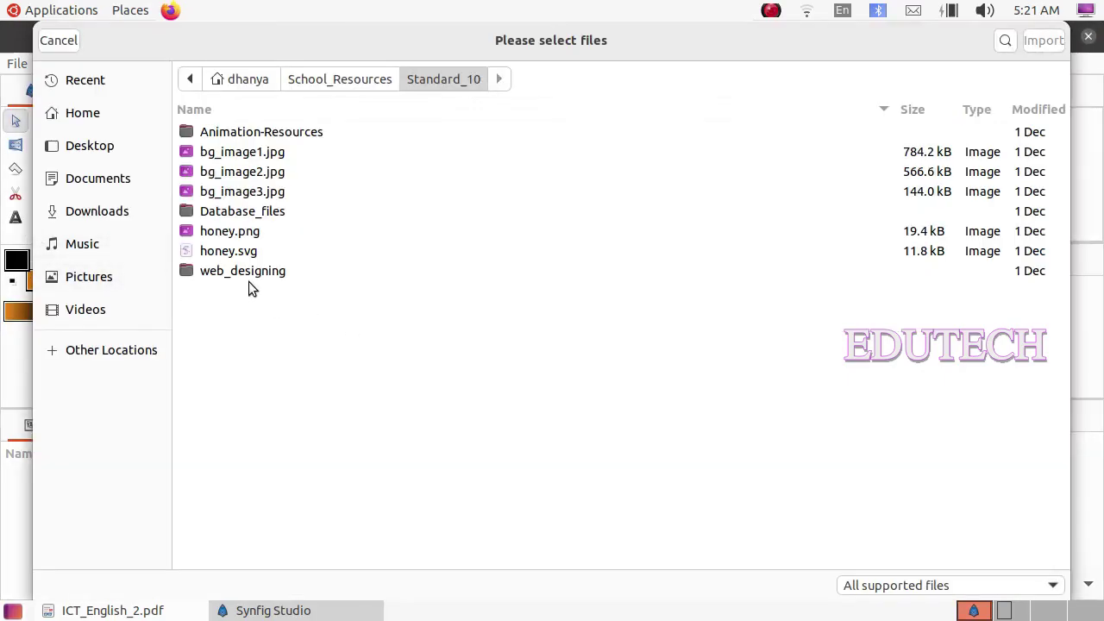
left_click(246, 84)
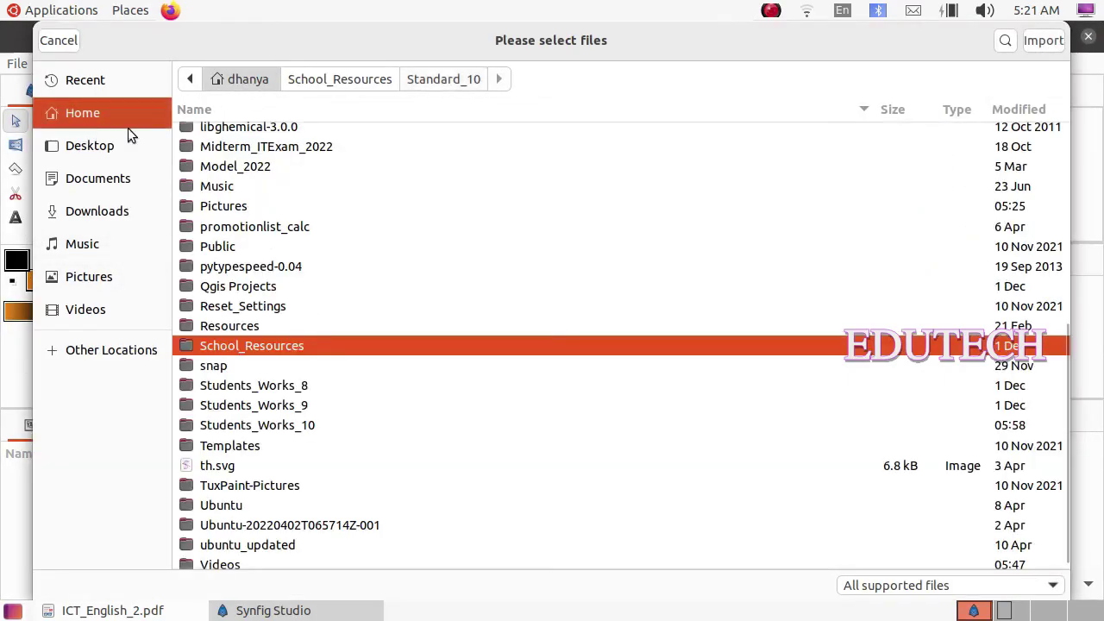
double_click(231, 345)
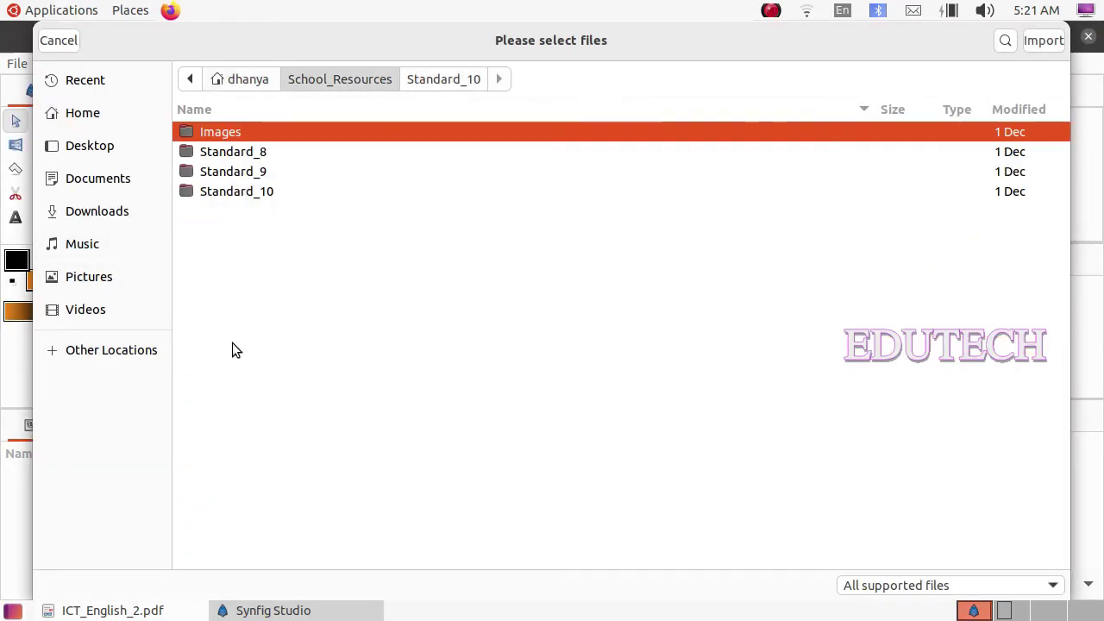
double_click(240, 191)
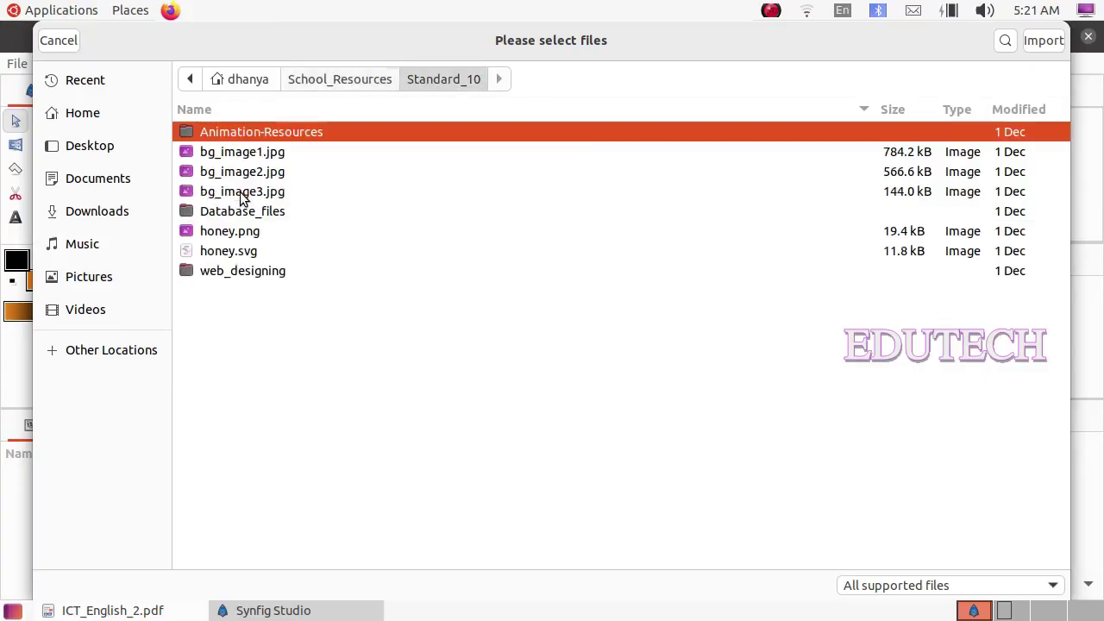
double_click(352, 137)
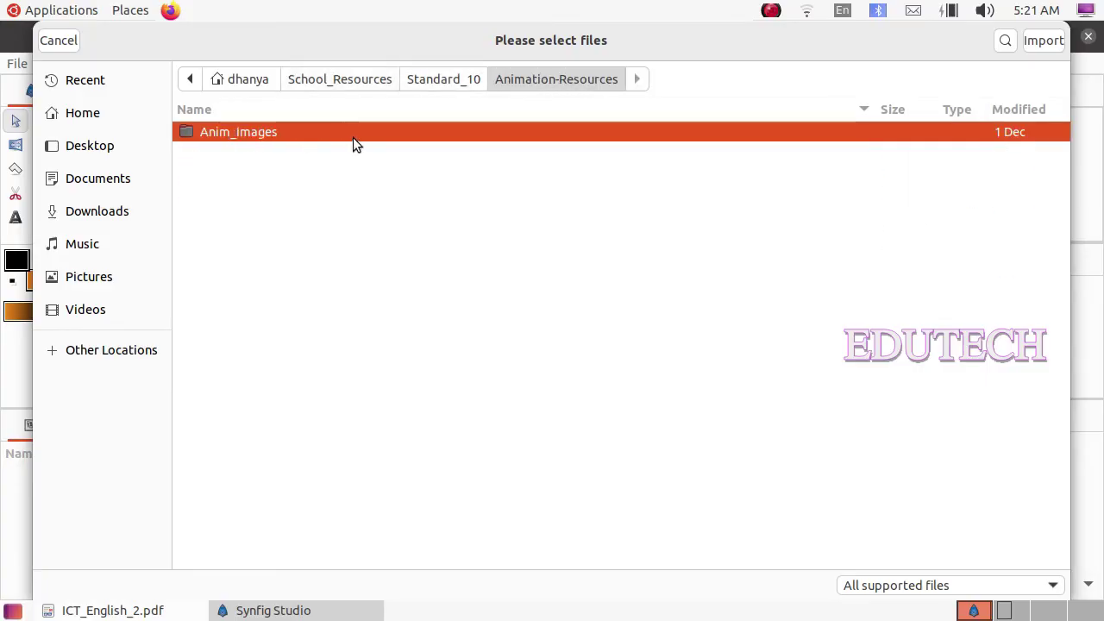
double_click(243, 126)
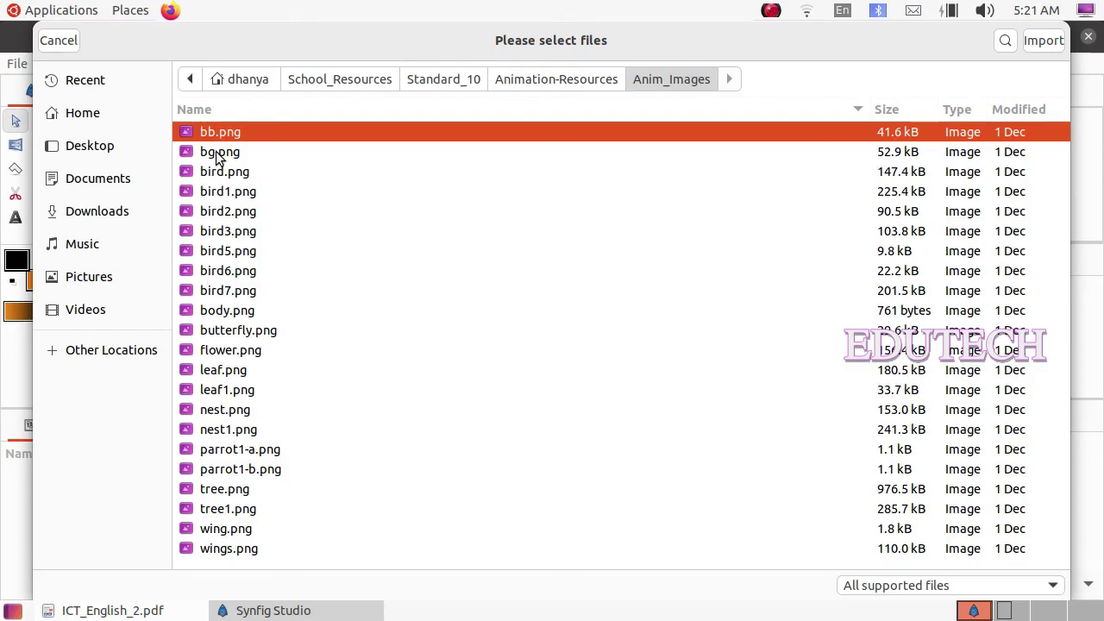
left_click(217, 152)
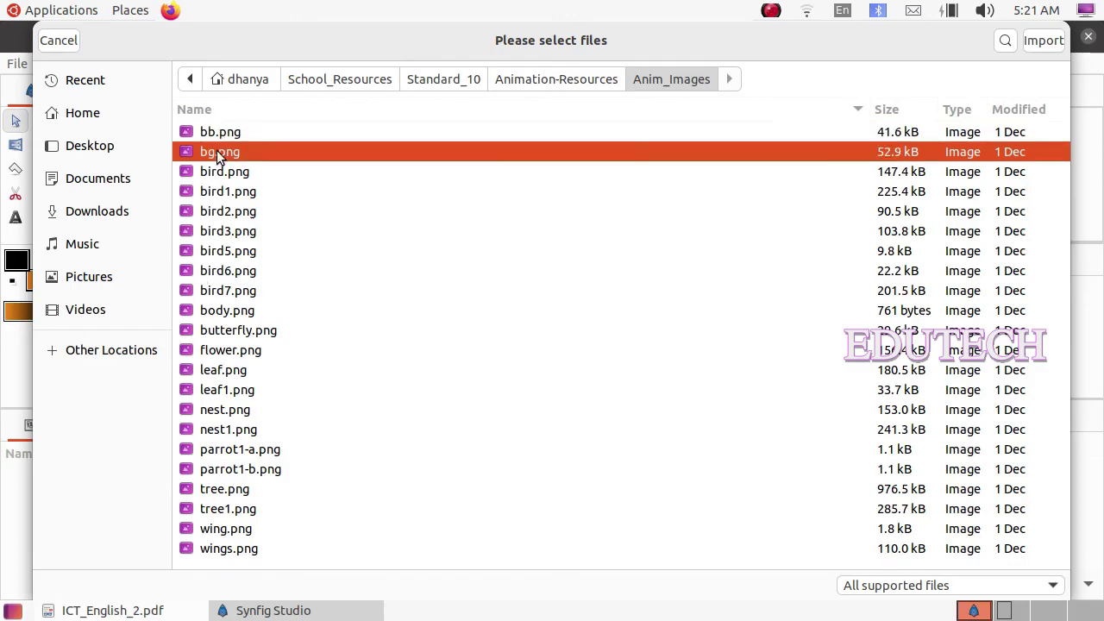
left_click(1045, 43)
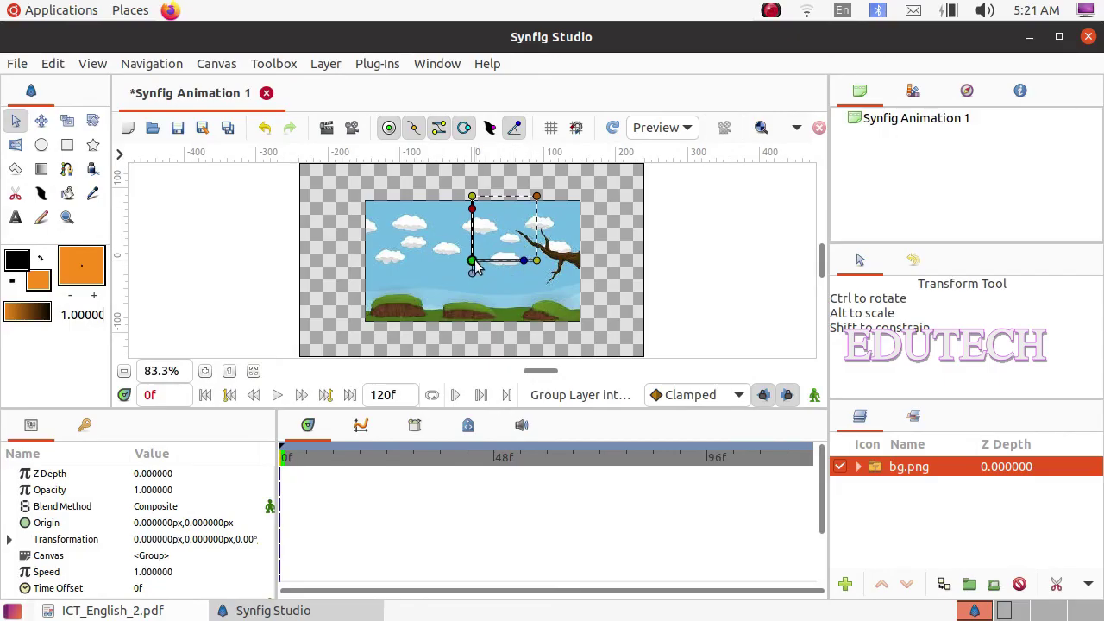
Enlarge the bg.png background to cover the whole canvas and delete the extra layer.
left_click_drag(537, 197, 554, 178)
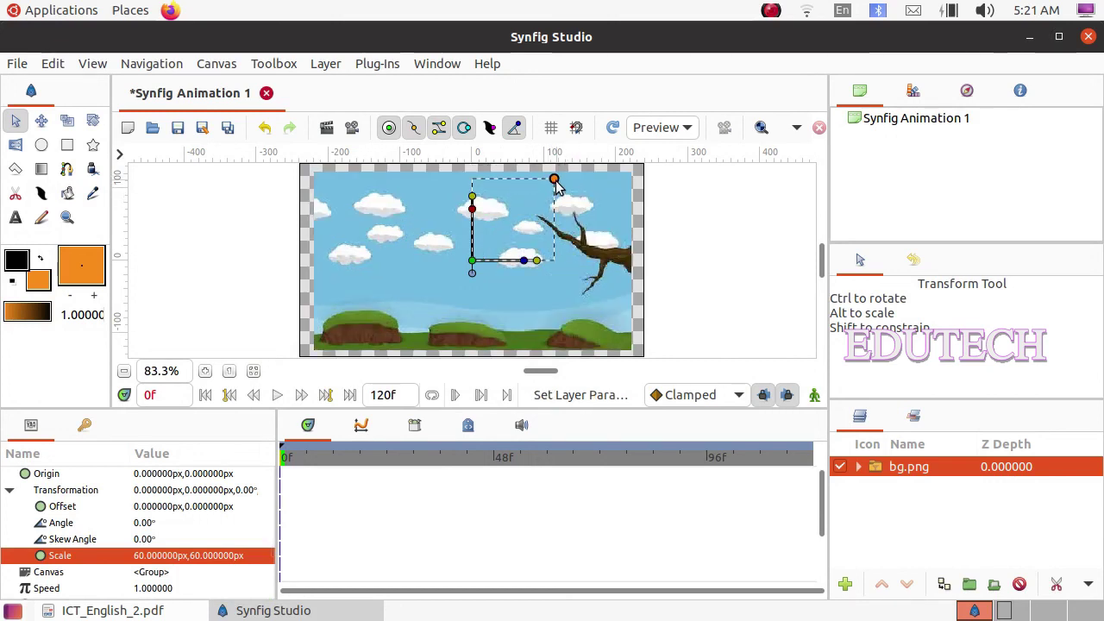
key("Delete")
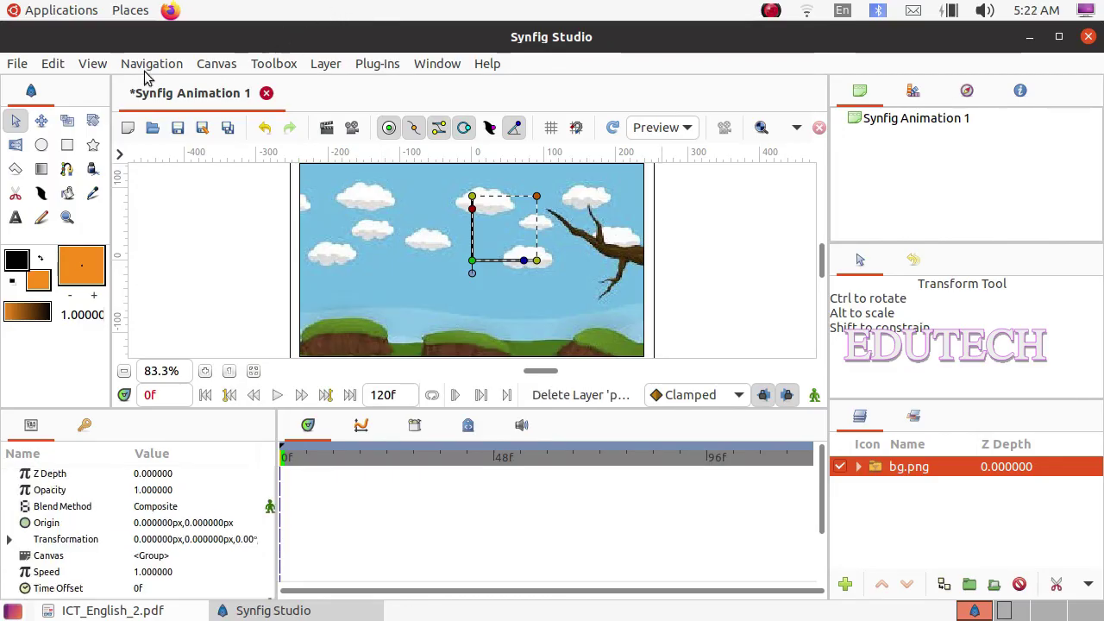
Import parrot1-a.png from the Anim_Images folder onto the same canvas.
left_click(16, 64)
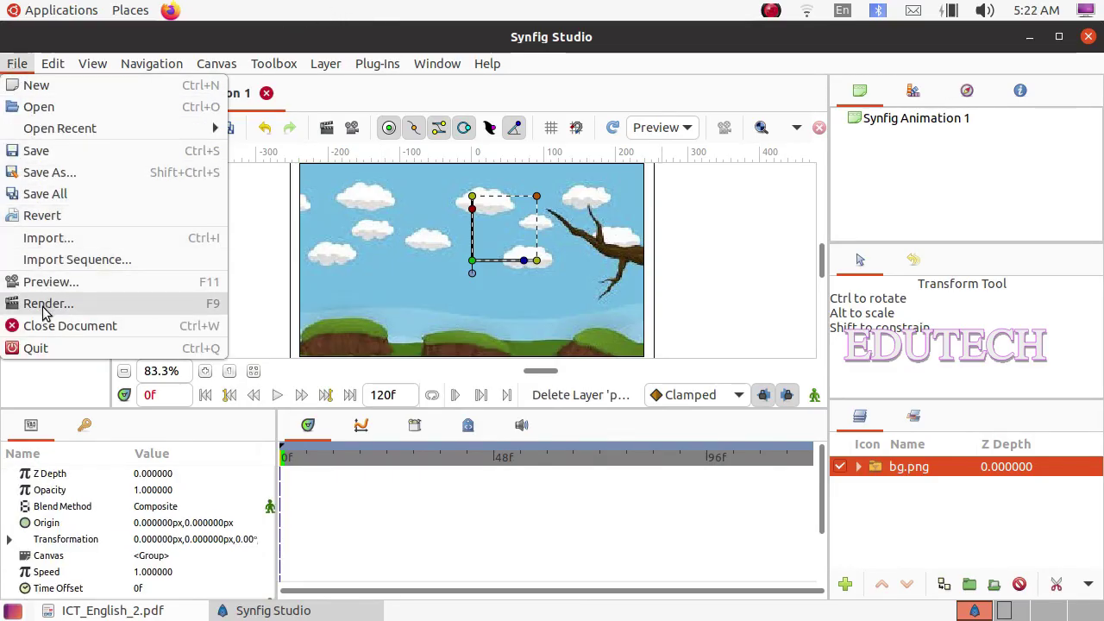
left_click(51, 237)
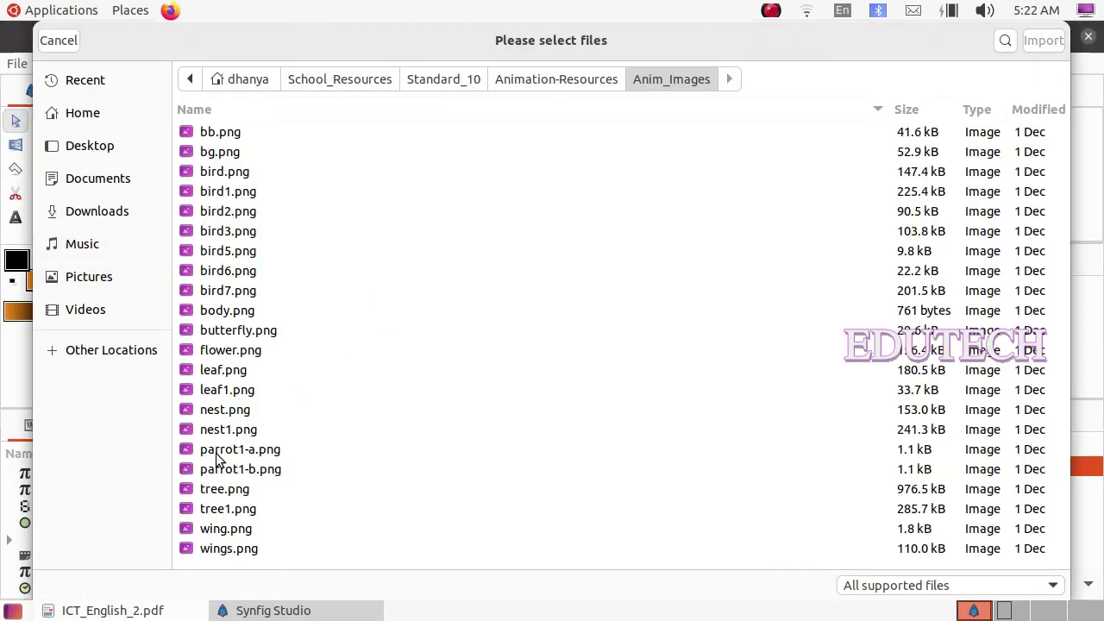
left_click(535, 82)
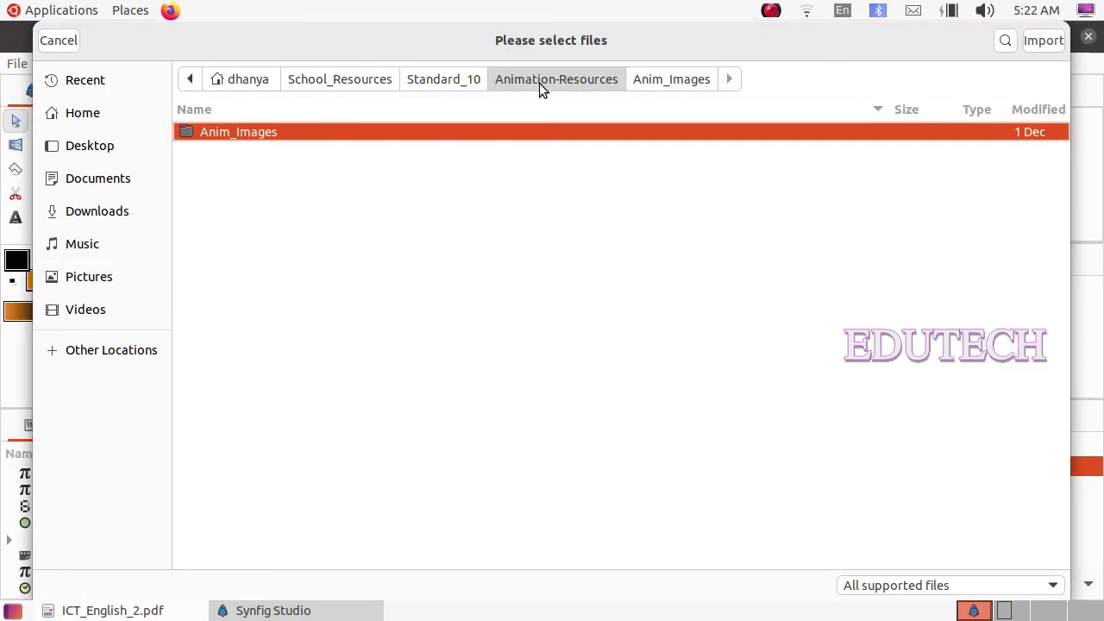
double_click(264, 133)
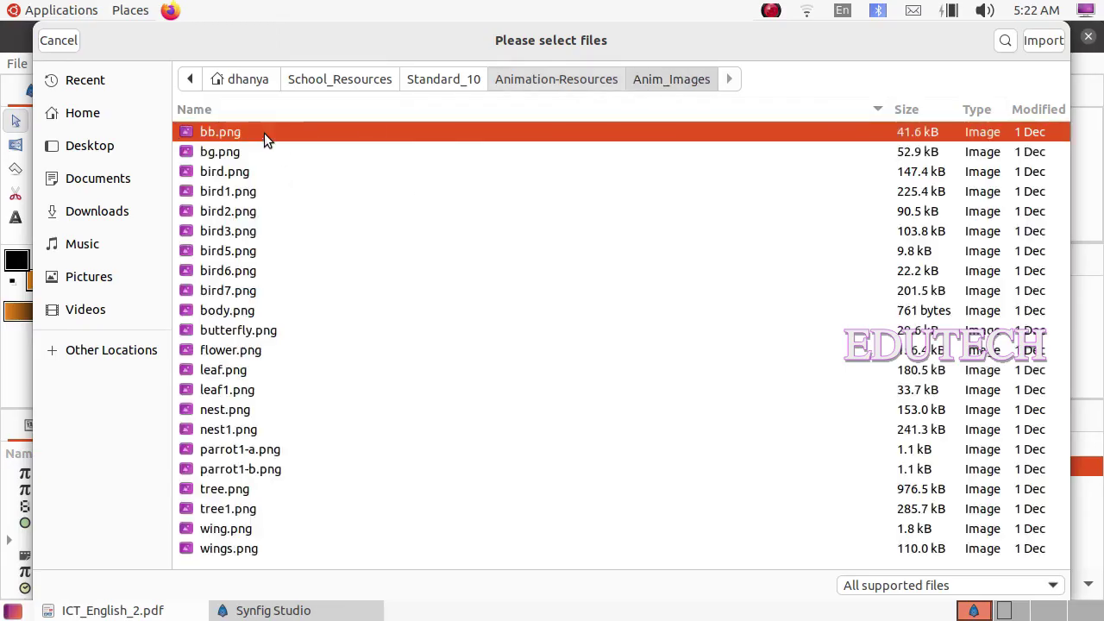
left_click(213, 447)
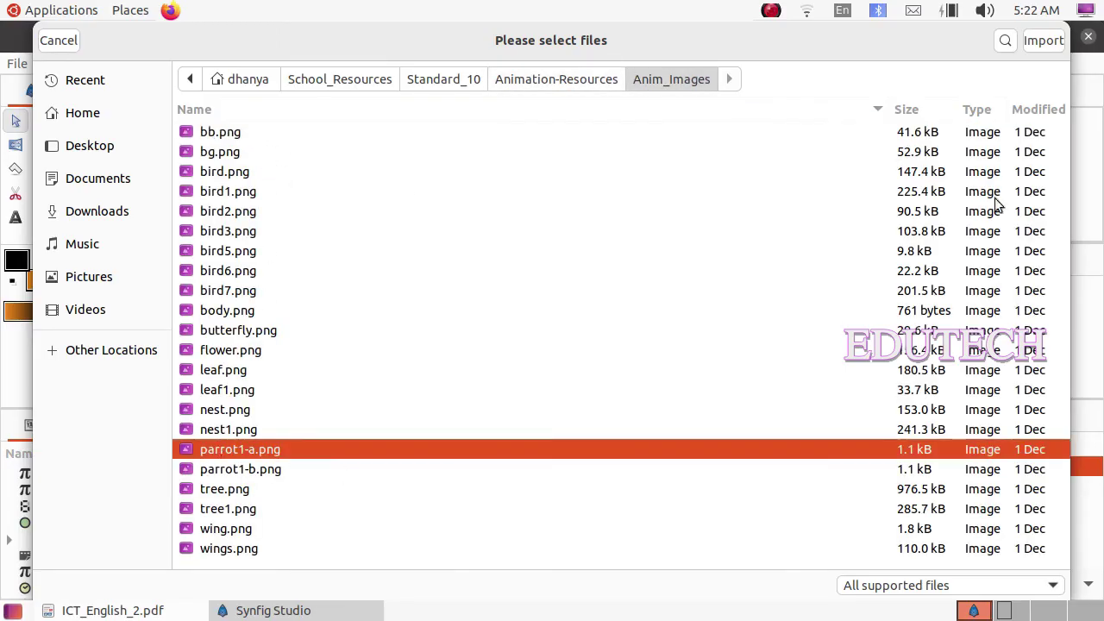
left_click(1042, 44)
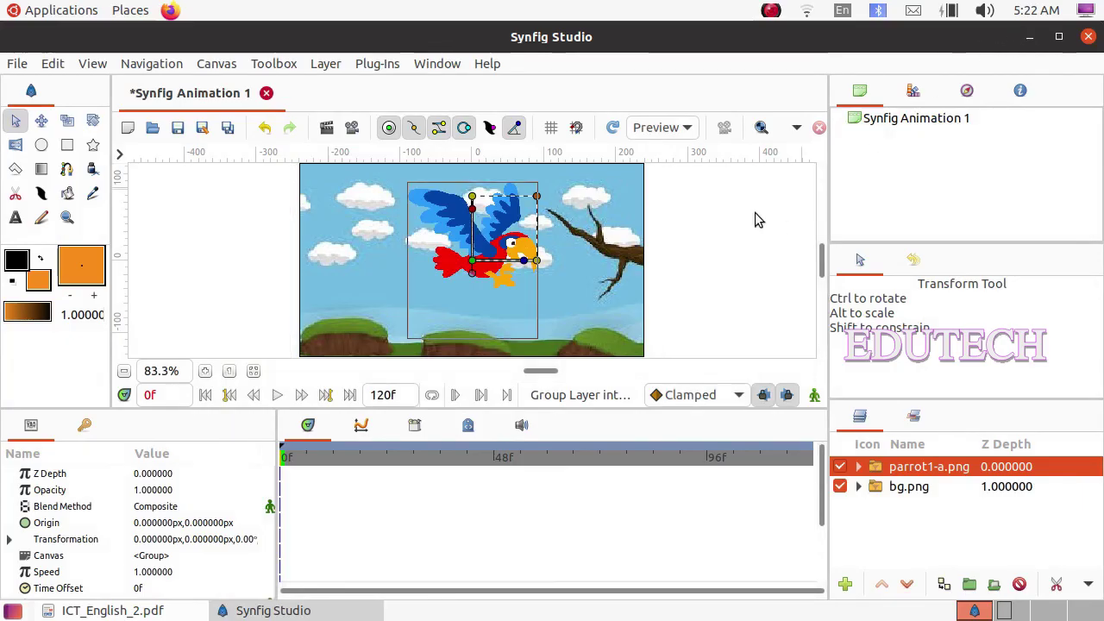
Move the parrot to the canvas's left edge, offset about -233, 13 px, and shrink its scale to about 52 px.
left_click_drag(473, 263, 311, 250)
left_click_drag(374, 185, 369, 190)
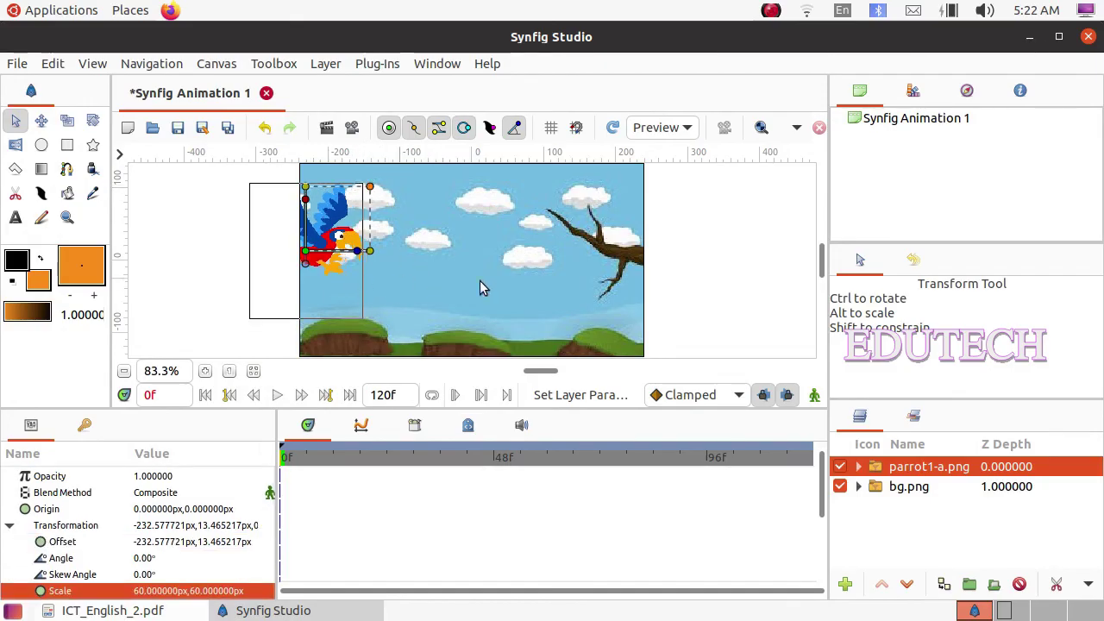
Turn on animate editing mode and, at frame 120, move the parrot onto the branch, offset about 138, 43 px, scaled to about 72 by 60 px.
left_click(815, 394)
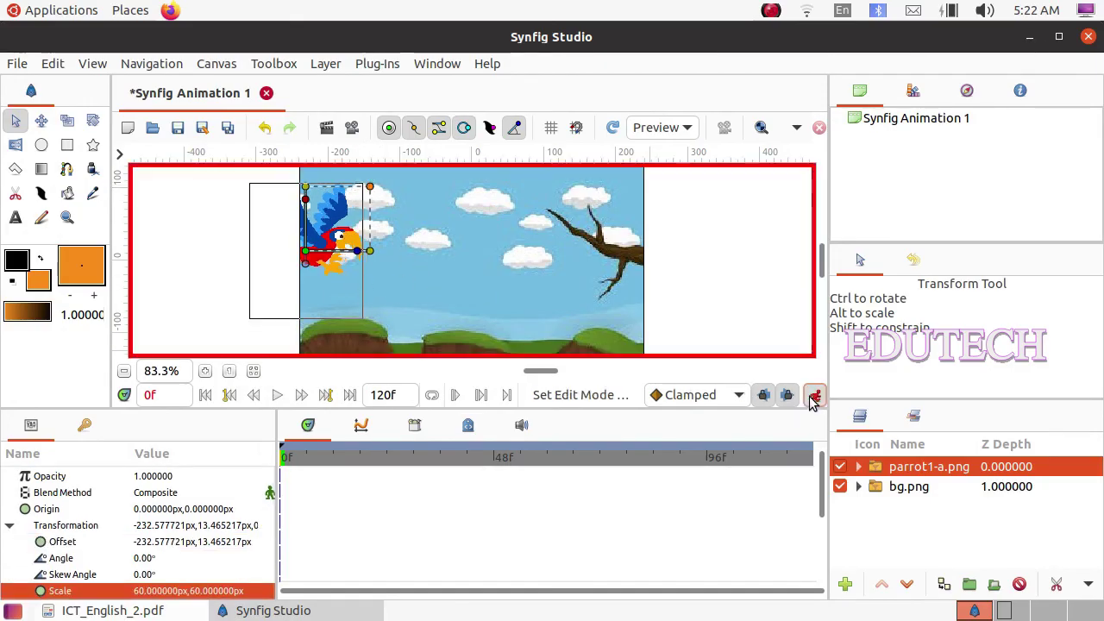
double_click(169, 394)
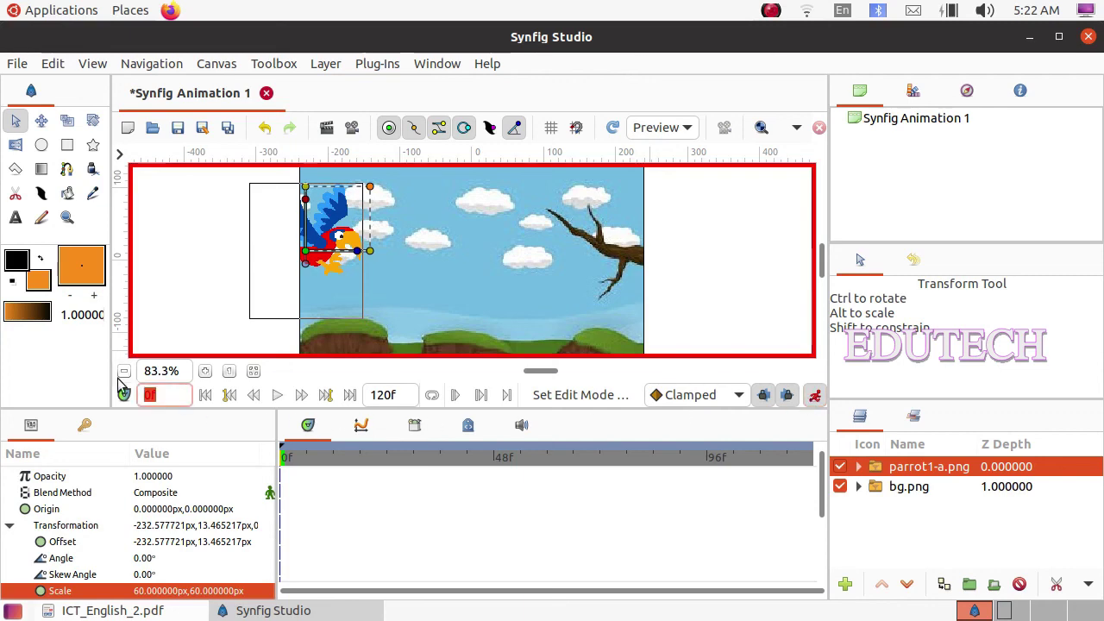
type("12")
key("Return")
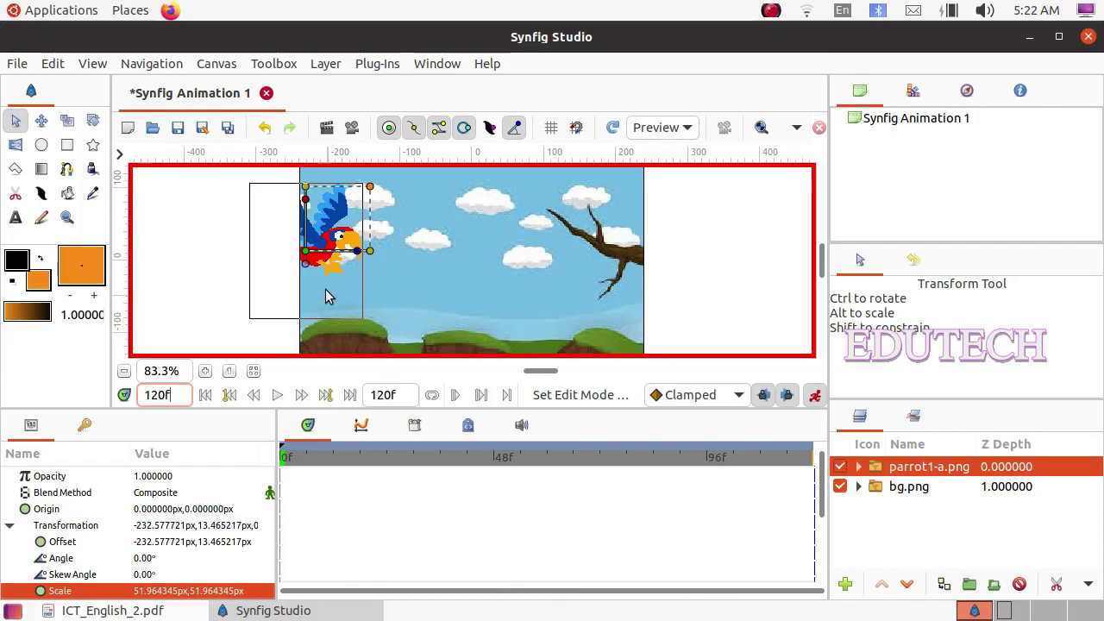
left_click_drag(304, 250, 614, 236)
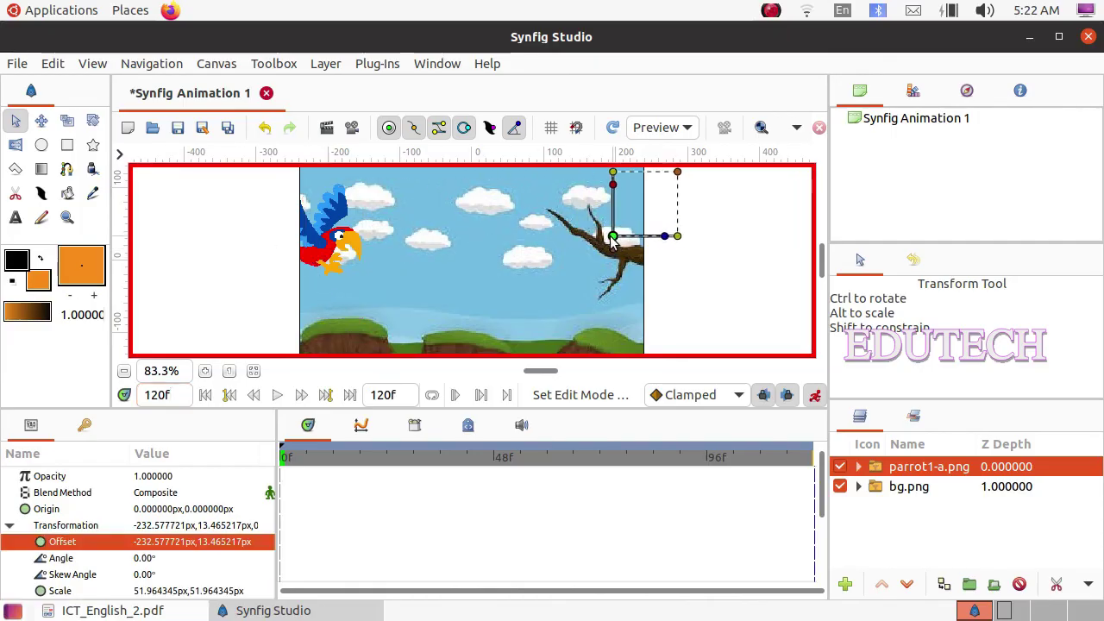
left_click_drag(678, 207, 653, 307)
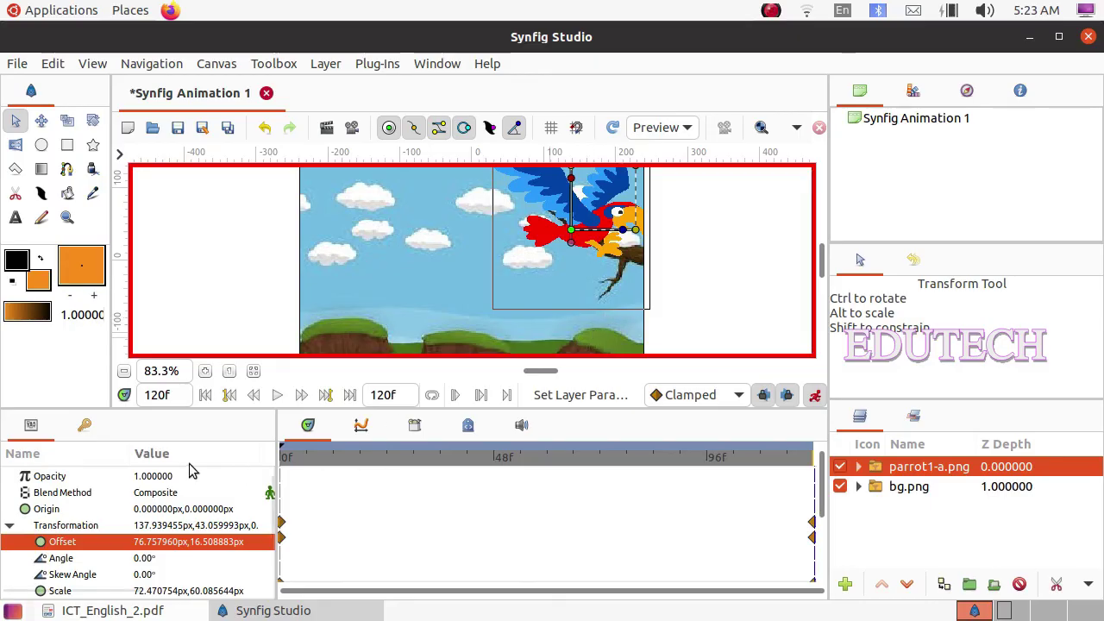
Turn off animate editing mode and play the flying parrot animation.
left_click(815, 397)
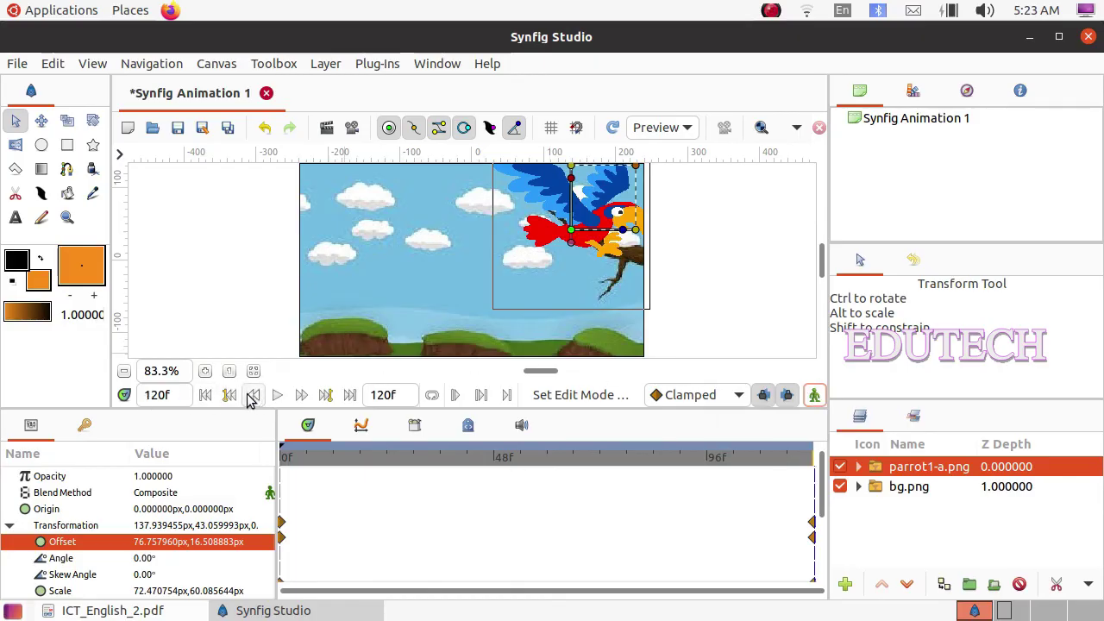
left_click(278, 395)
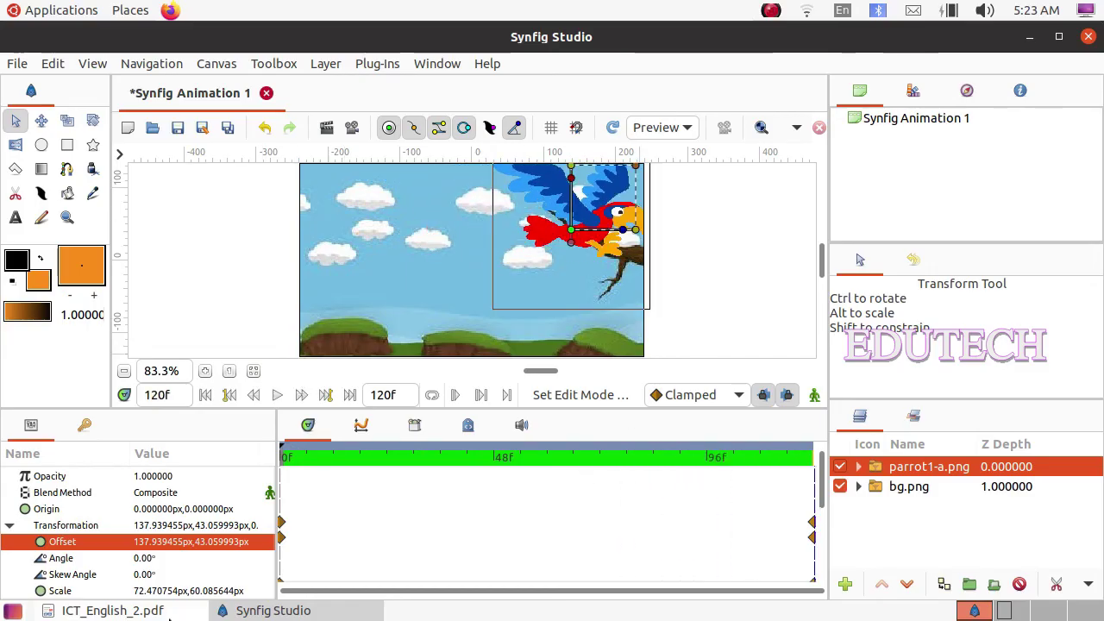
Return to the textbook PDF and read the rest of the page on flapping the bird's wings and combining animations into a movie.
left_click(112, 610)
scroll(526, 448, "down", 5)
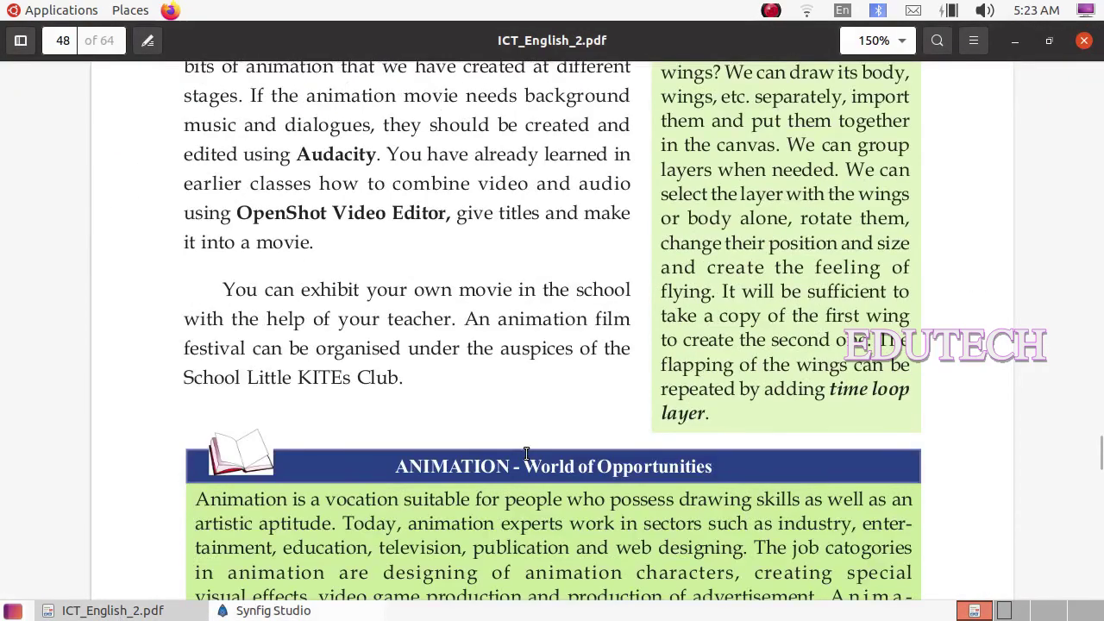